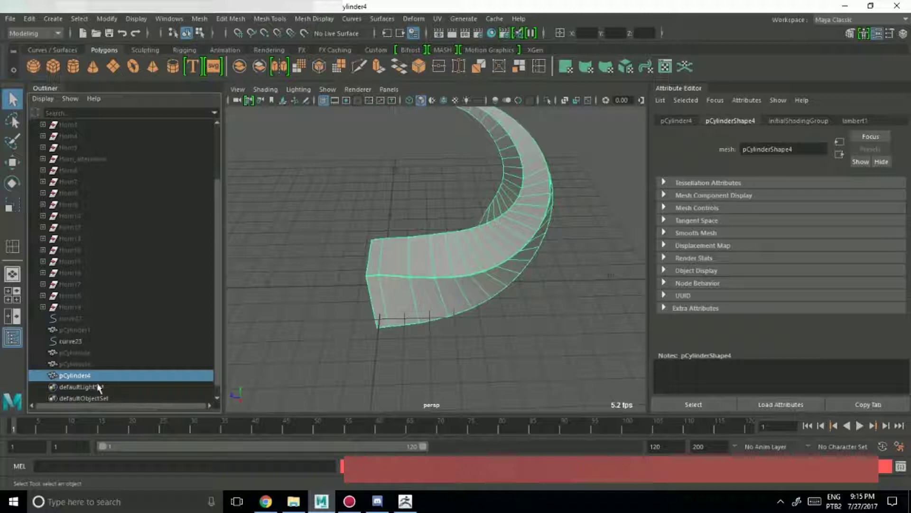
Hide the bent cylinder mesh and create a polygon cube at the origin
{"action": "key", "text": "ctrl+h"}
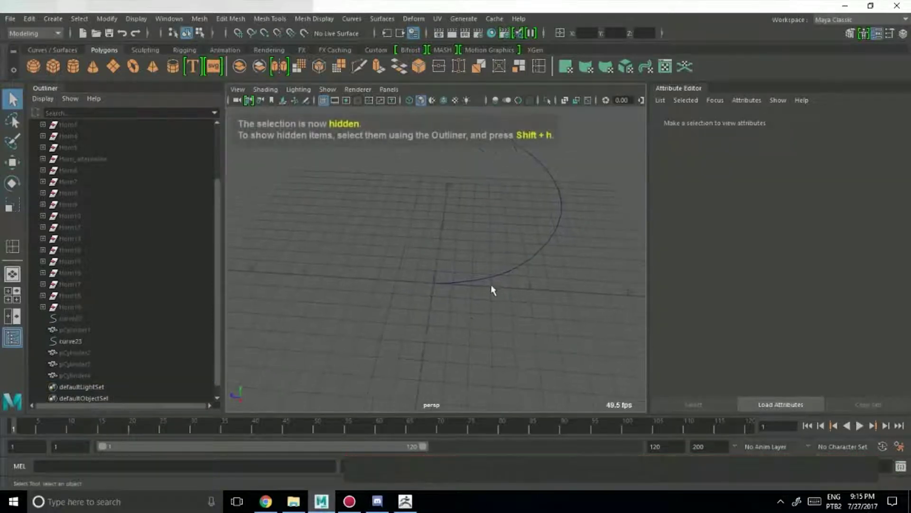
{"action": "left_click", "coordinate": [54, 68]}
{"action": "left_click_drag", "start_coordinate": [363, 244], "coordinate": [363, 272], "text": "alt"}
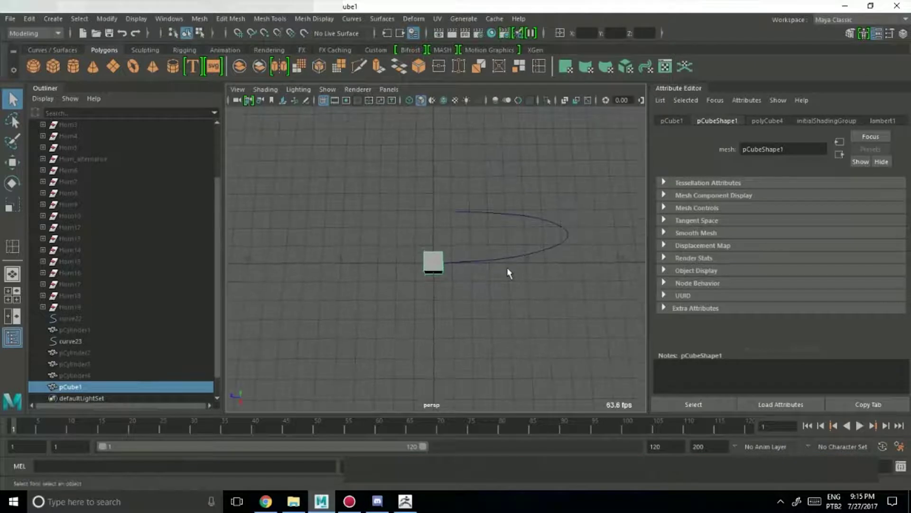
Close the Attribute Editor to give the perspective view more room
{"action": "left_click", "coordinate": [877, 35]}
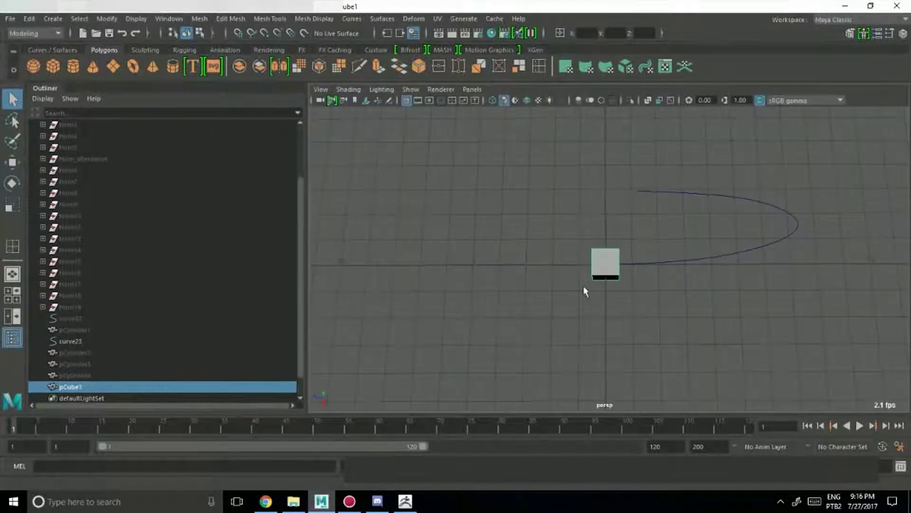
{"action": "key", "text": "space"}
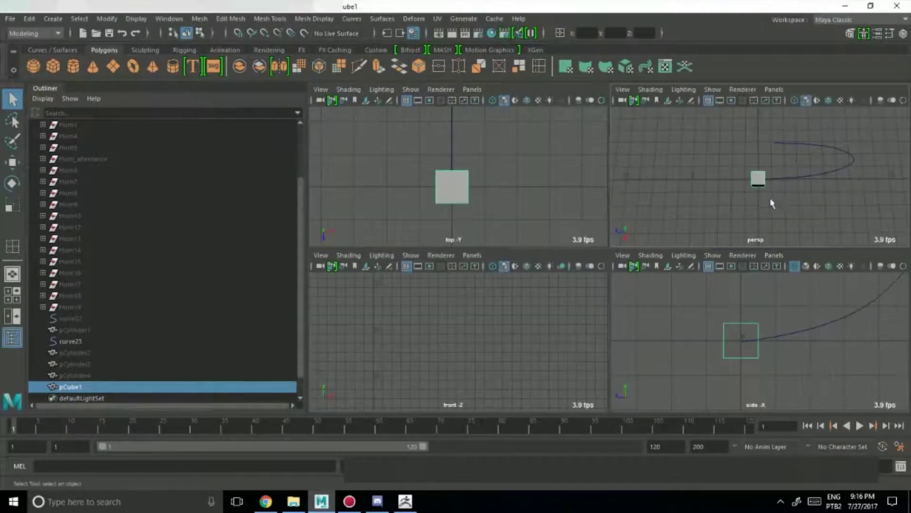
{"action": "key", "text": "space"}
{"action": "left_click_drag", "start_coordinate": [659, 242], "coordinate": [660, 200], "text": "alt"}
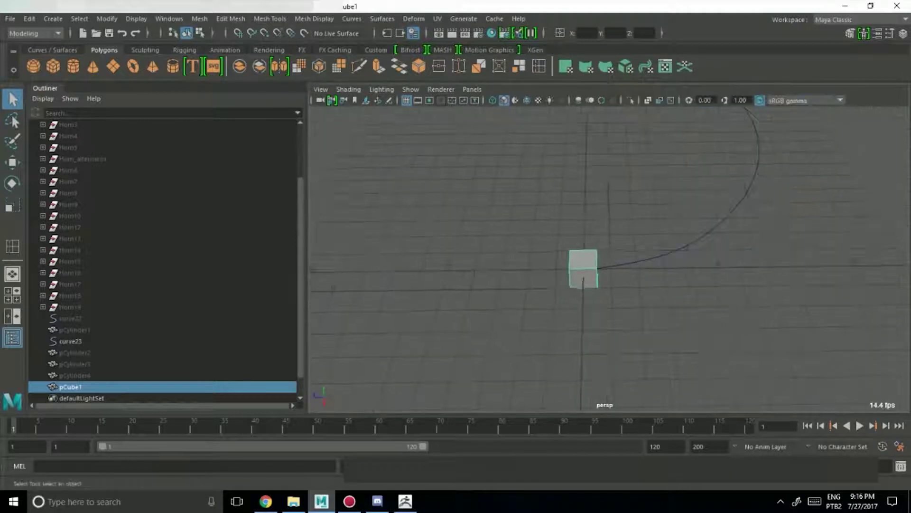
{"action": "left_click", "coordinate": [889, 36]}
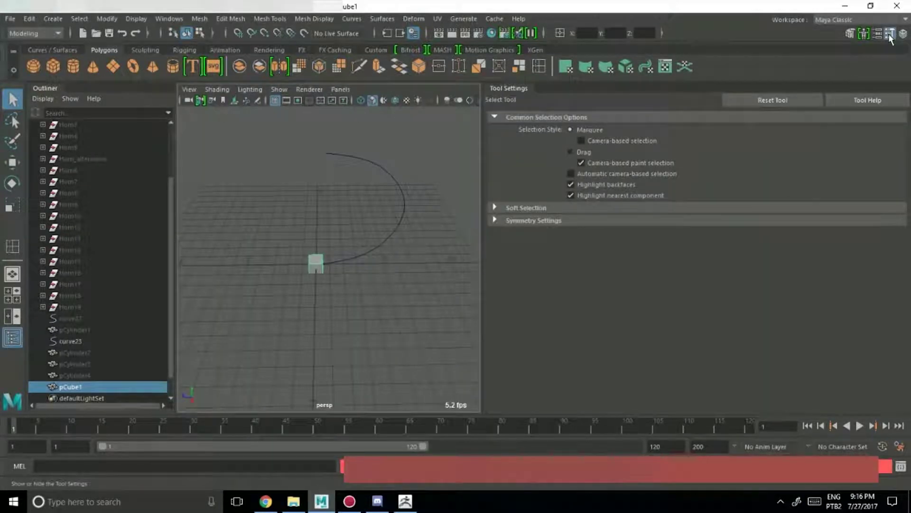
{"action": "left_click", "coordinate": [889, 35]}
Flatten the cube into a thin slab by scaling its height to about 0.185
{"action": "left_click_drag", "start_coordinate": [473, 290], "coordinate": [627, 287], "text": "alt"}
{"action": "key", "text": "r"}
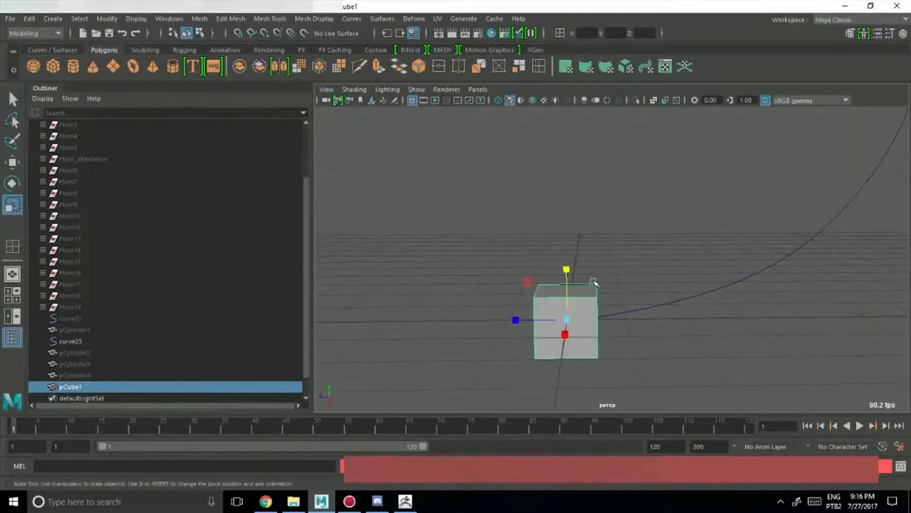
{"action": "left_click_drag", "start_coordinate": [571, 270], "coordinate": [576, 316]}
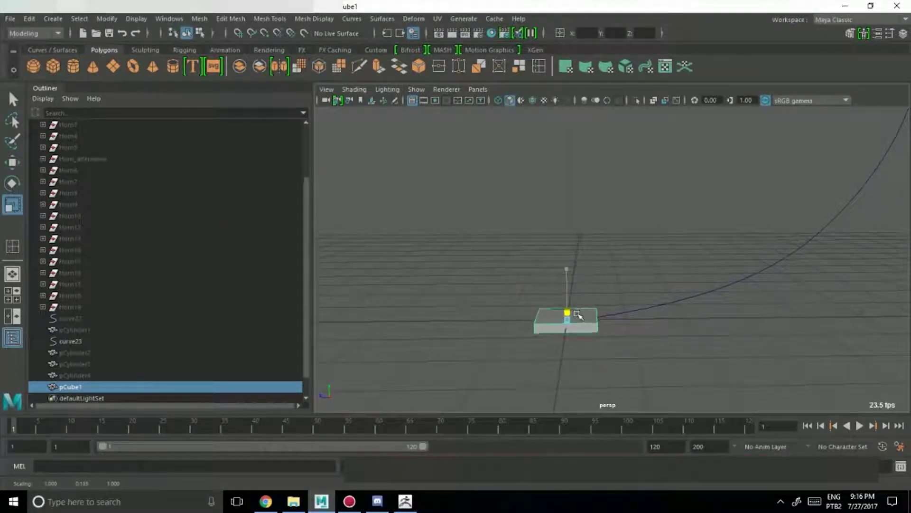
{"action": "left_click_drag", "start_coordinate": [609, 258], "coordinate": [709, 259], "text": "alt"}
{"action": "key", "text": "q"}
Display the Modeling Toolkit and set the modelling symmetry to Object X
{"action": "left_click", "coordinate": [850, 32]}
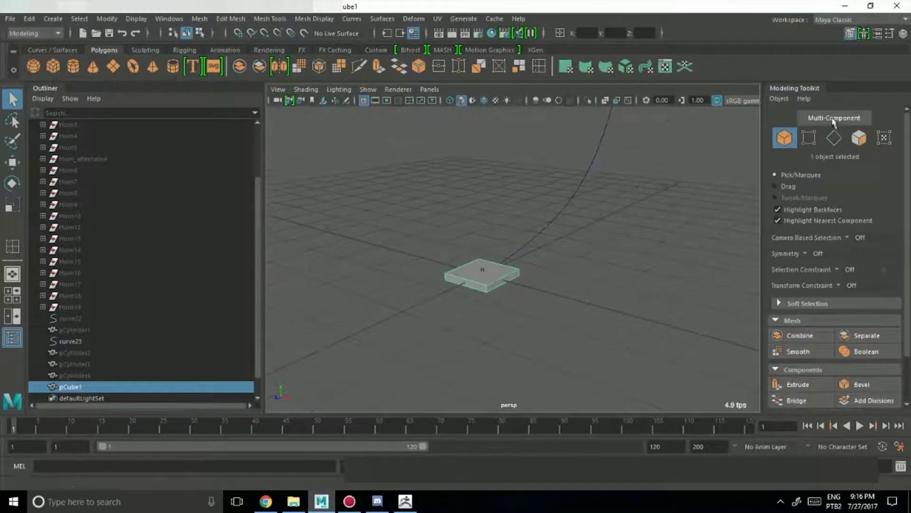
{"action": "scroll", "coordinate": [834, 225], "scroll_direction": "down", "scroll_amount": 1}
{"action": "left_click", "coordinate": [805, 219]}
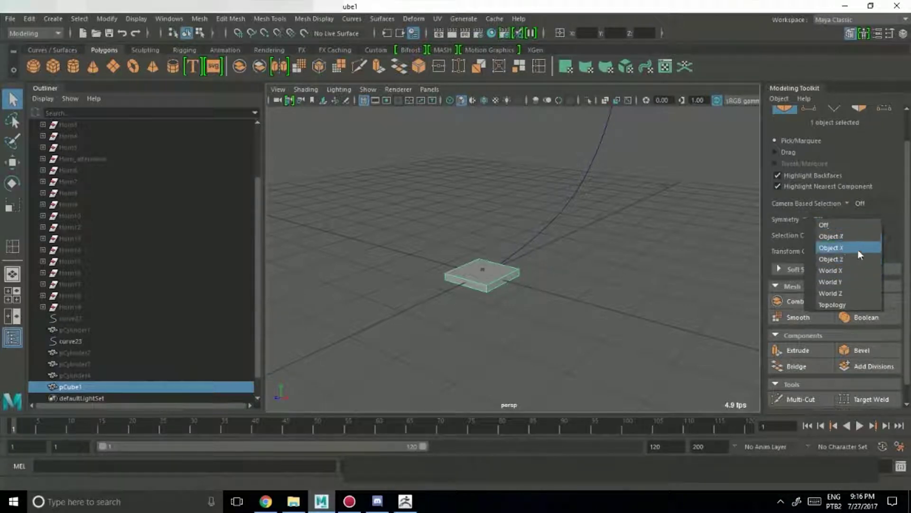
{"action": "left_click", "coordinate": [855, 236]}
{"action": "left_click_drag", "start_coordinate": [536, 266], "coordinate": [492, 303], "text": "alt"}
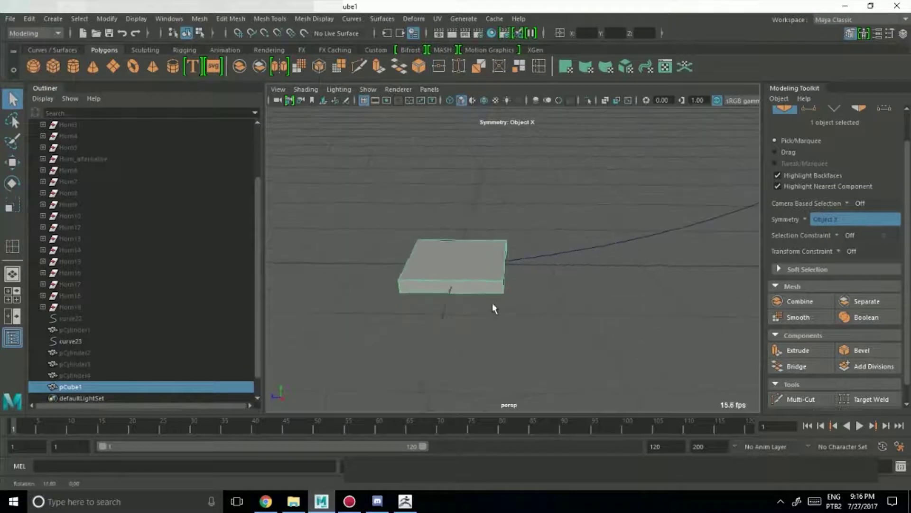
Select the slab's two opposite X-side faces and extrude them with a thickness of 0.5
{"action": "right_click_drag", "start_coordinate": [503, 283], "coordinate": [523, 199]}
{"action": "left_click", "coordinate": [491, 286]}
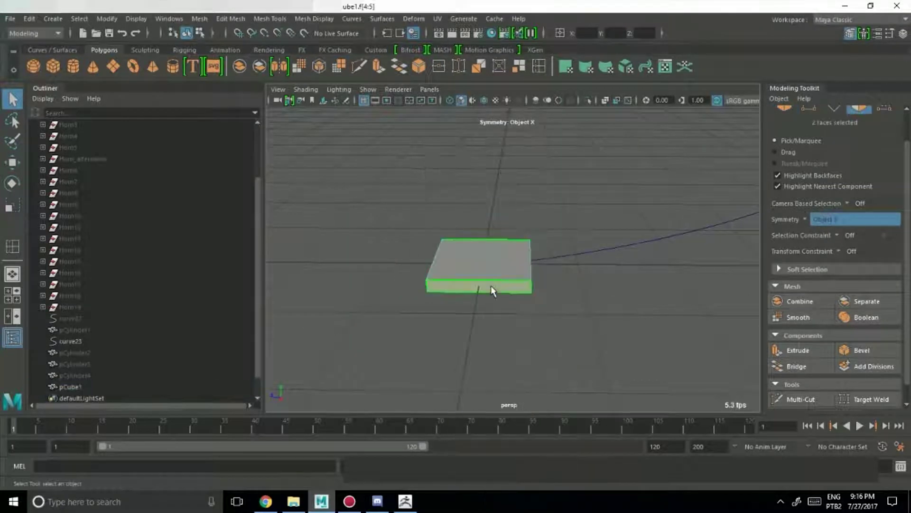
{"action": "left_click_drag", "start_coordinate": [491, 285], "coordinate": [643, 322], "text": "alt"}
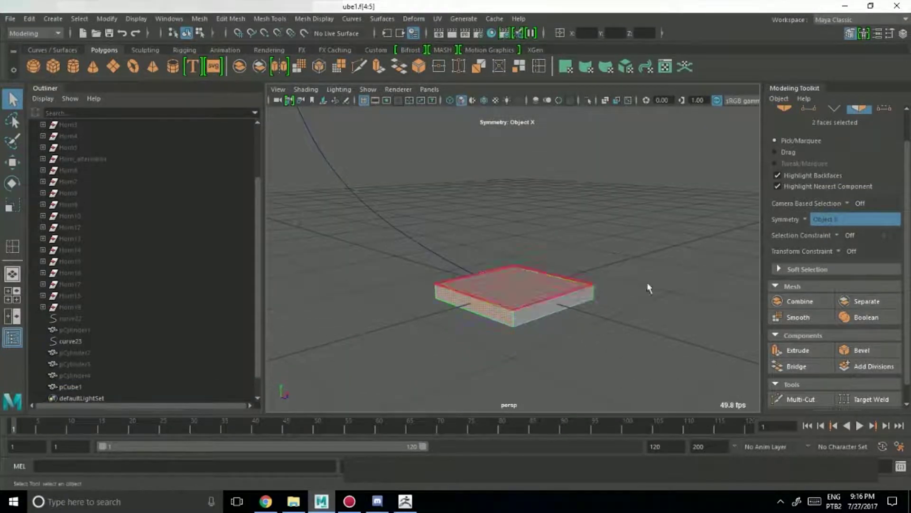
{"action": "left_click_drag", "start_coordinate": [649, 288], "coordinate": [771, 256], "text": "alt"}
{"action": "left_click", "coordinate": [804, 217]}
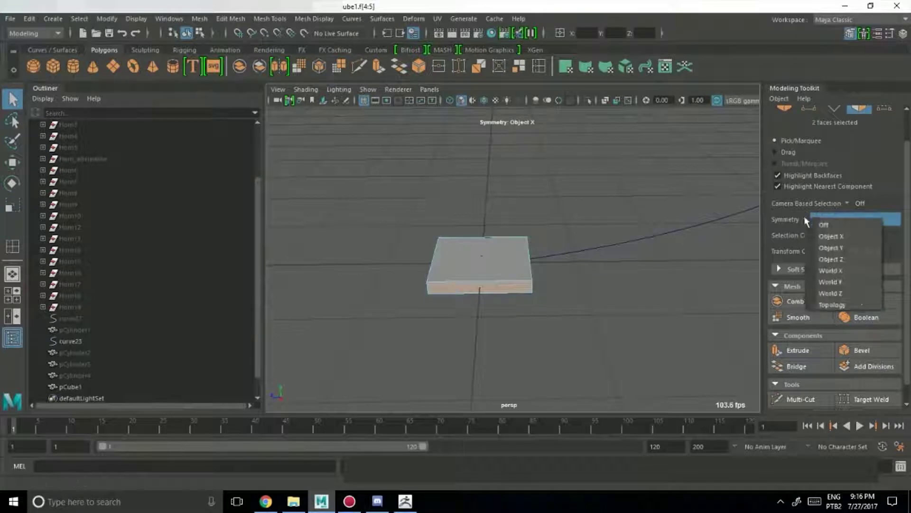
{"action": "mouse_move", "coordinate": [569, 236]}
{"action": "left_mouse_down", "text": "alt"}
{"action": "mouse_move", "coordinate": [564, 263]}
{"action": "mouse_move", "coordinate": [560, 250]}
{"action": "left_mouse_up", "text": "alt"}
{"action": "right_click_drag", "start_coordinate": [560, 250], "coordinate": [631, 271], "text": "alt"}
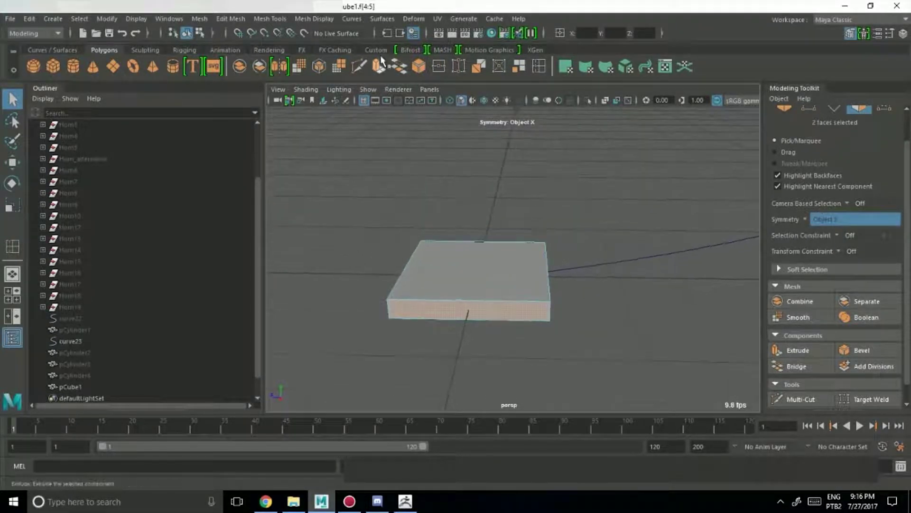
{"action": "left_click", "coordinate": [611, 227]}
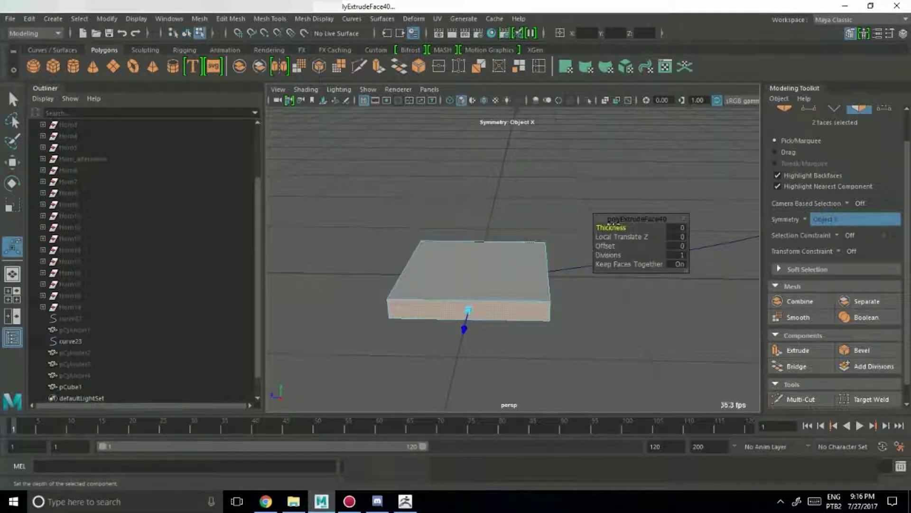
{"action": "left_click_drag", "start_coordinate": [611, 227], "coordinate": [670, 238]}
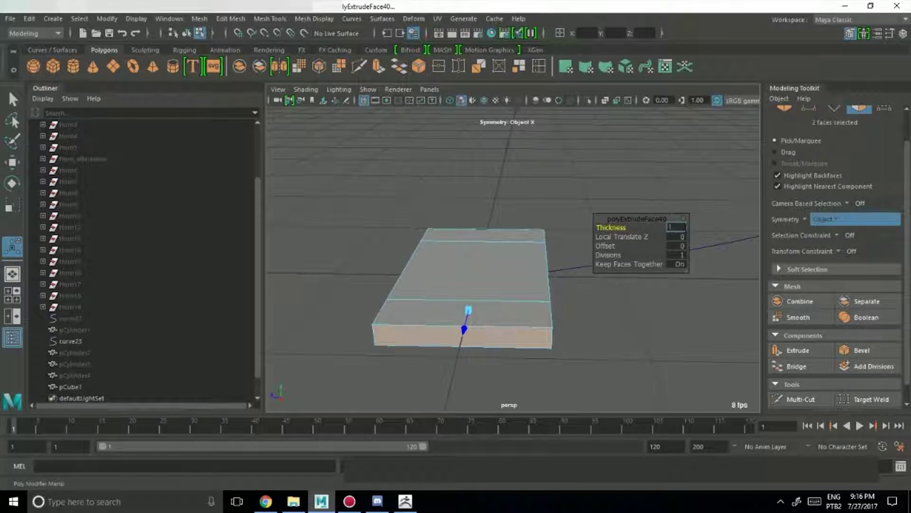
{"action": "type", "text": "5"}
{"action": "key", "text": "Return"}
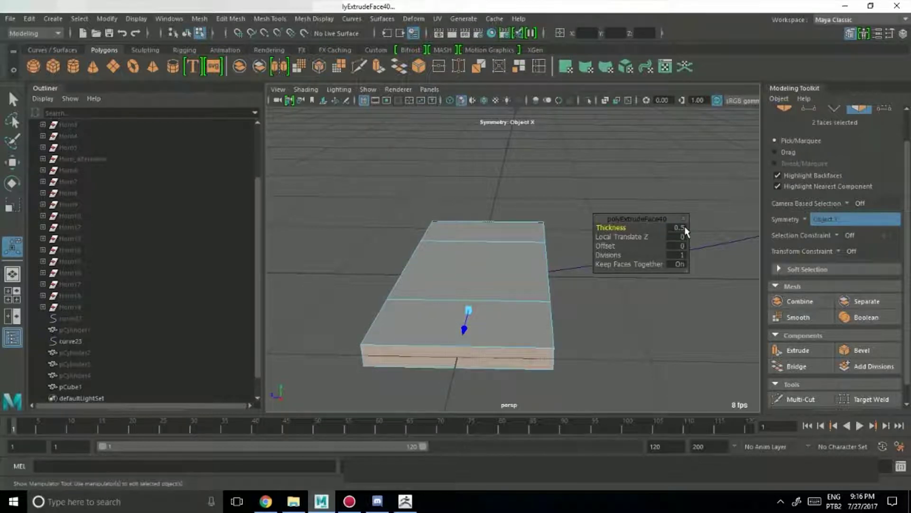
Try Object Y symmetry for selecting the slab's opposite middle side faces
{"action": "left_click_drag", "start_coordinate": [474, 184], "coordinate": [647, 230], "text": "alt"}
{"action": "key", "text": "q"}
{"action": "left_click", "coordinate": [429, 300]}
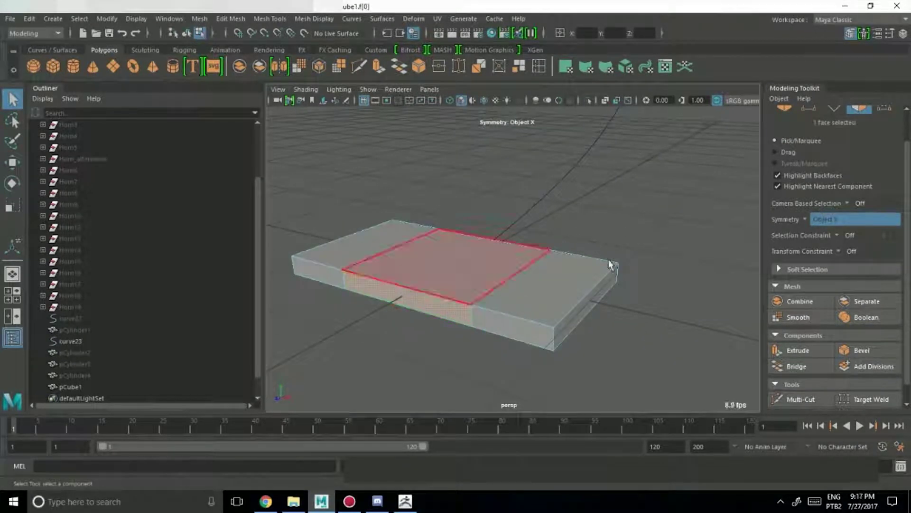
{"action": "left_click", "coordinate": [804, 218]}
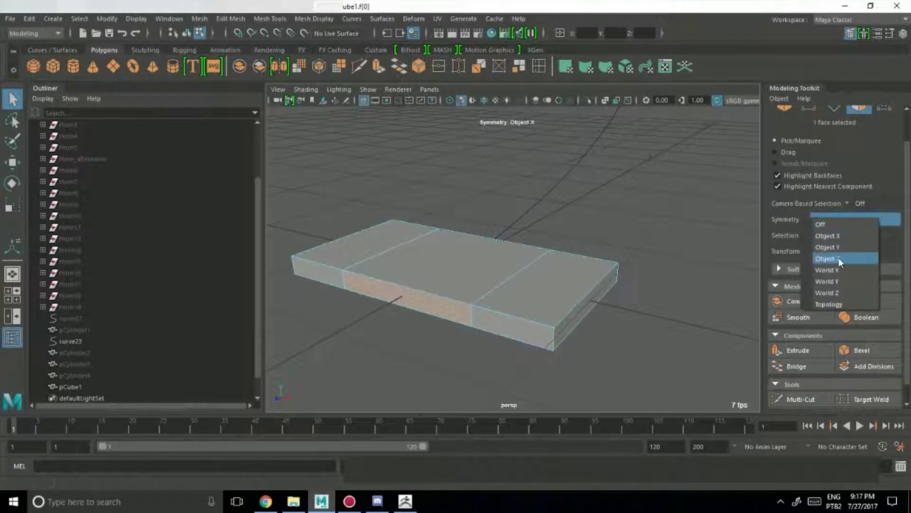
{"action": "left_click", "coordinate": [836, 247]}
{"action": "left_click_drag", "start_coordinate": [631, 247], "coordinate": [589, 314], "text": "alt"}
{"action": "left_click", "coordinate": [603, 309]}
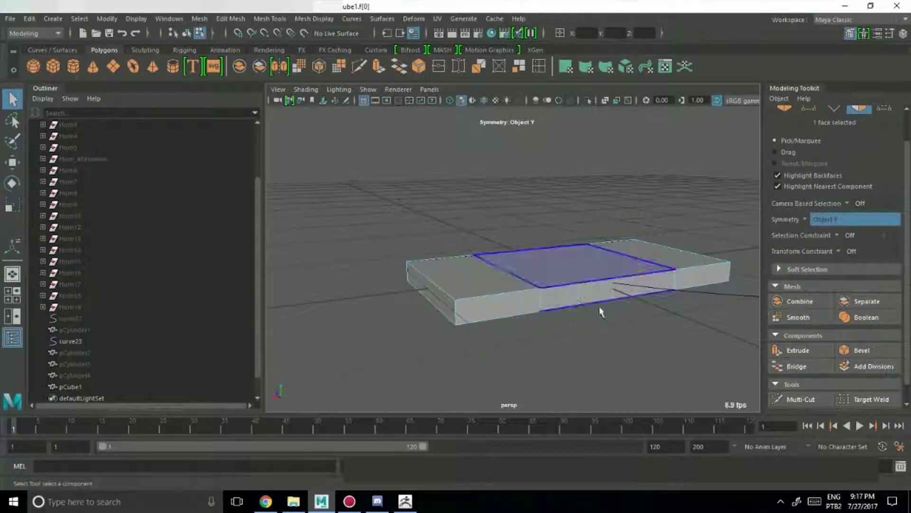
{"action": "left_click_drag", "start_coordinate": [375, 155], "coordinate": [575, 141], "text": "alt"}
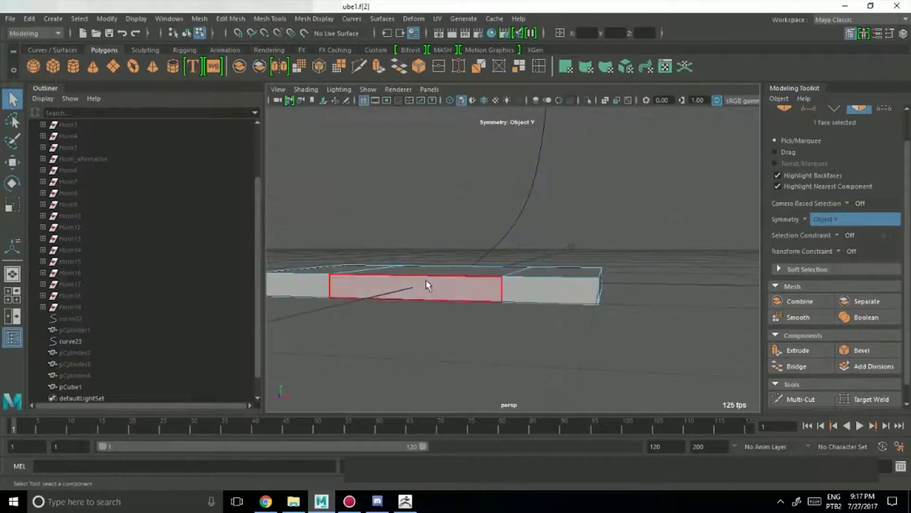
{"action": "left_click", "coordinate": [449, 307]}
{"action": "left_click_drag", "start_coordinate": [450, 307], "coordinate": [477, 209], "text": "alt"}
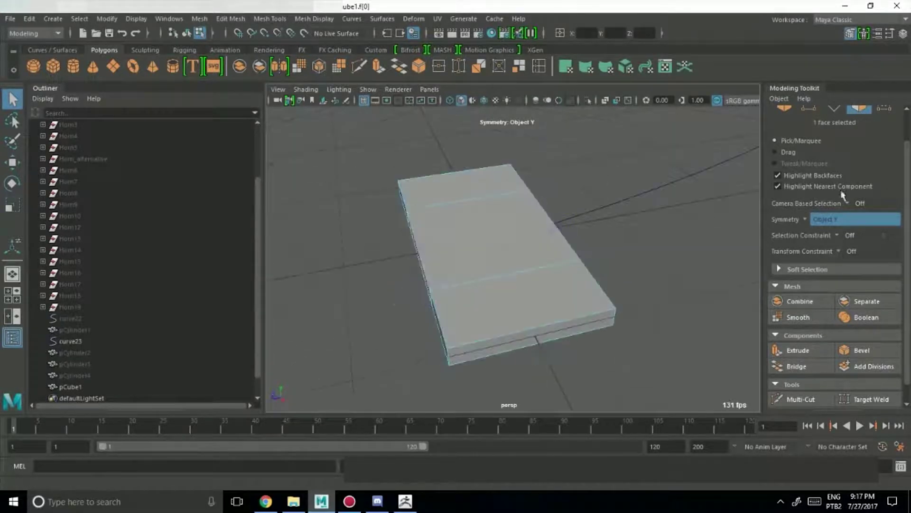
Set the modelling symmetry to Object Z
{"action": "left_click", "coordinate": [803, 216]}
{"action": "left_click", "coordinate": [842, 255]}
{"action": "left_click_drag", "start_coordinate": [668, 278], "coordinate": [606, 290], "text": "alt"}
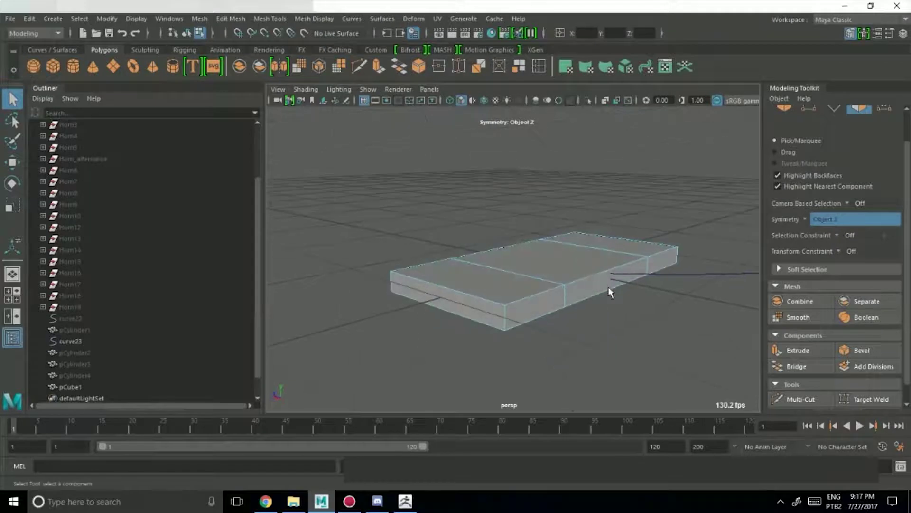
Extrude the two middle faces on the slab's long sides with a thickness of 0.5 to form a cross
{"action": "left_click", "coordinate": [600, 282]}
{"action": "left_click_drag", "start_coordinate": [603, 330], "coordinate": [601, 303], "text": "alt"}
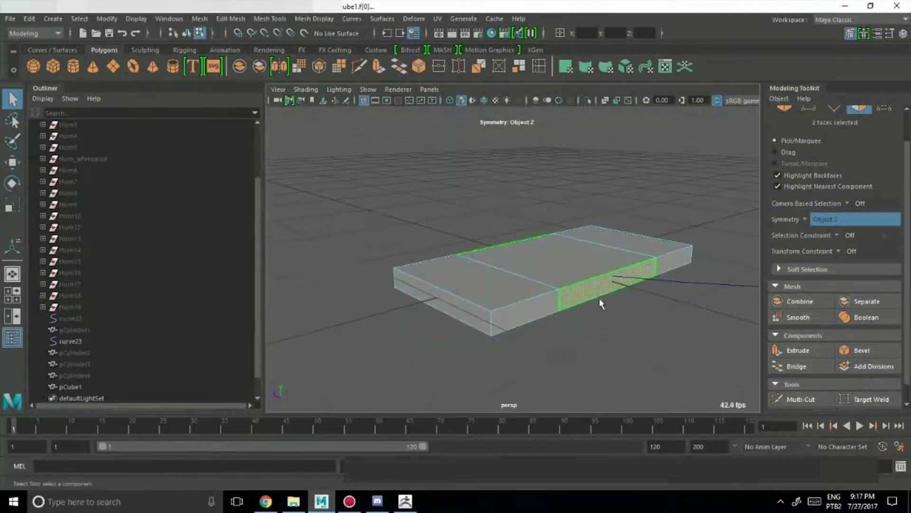
{"action": "right_click", "coordinate": [594, 288]}
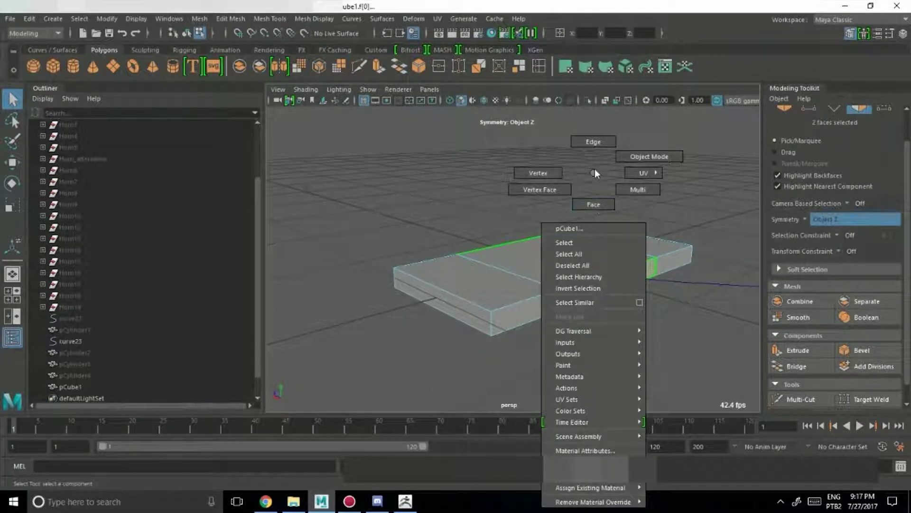
{"action": "key", "text": "ctrl+e"}
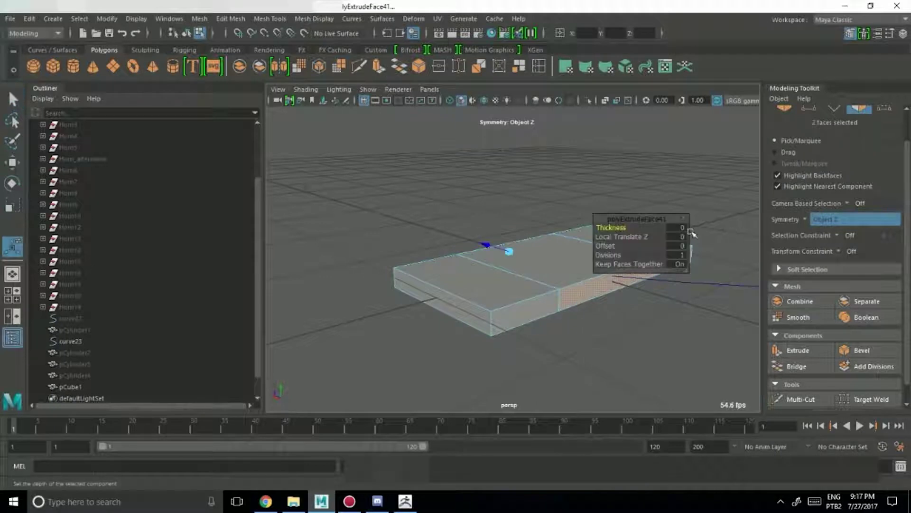
{"action": "key", "text": "ctrl+shift+a"}
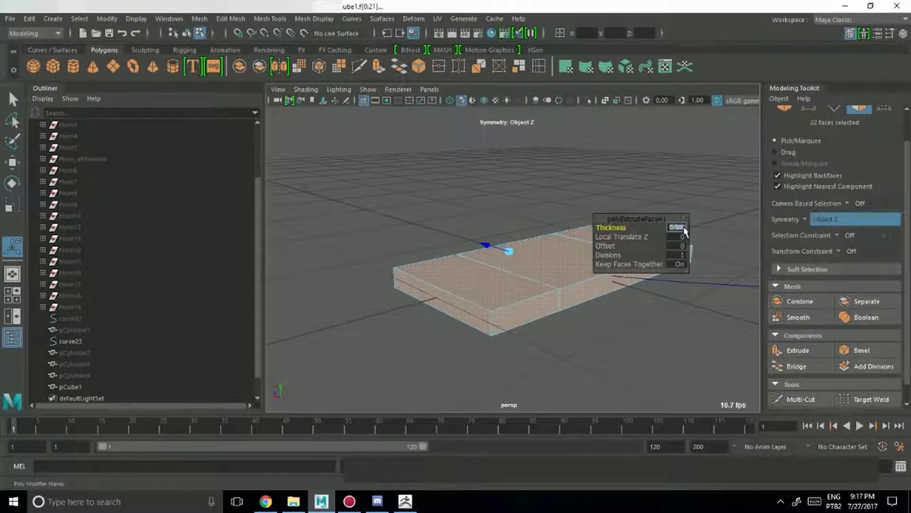
{"action": "type", "text": "0.5"}
{"action": "key", "text": "Return"}
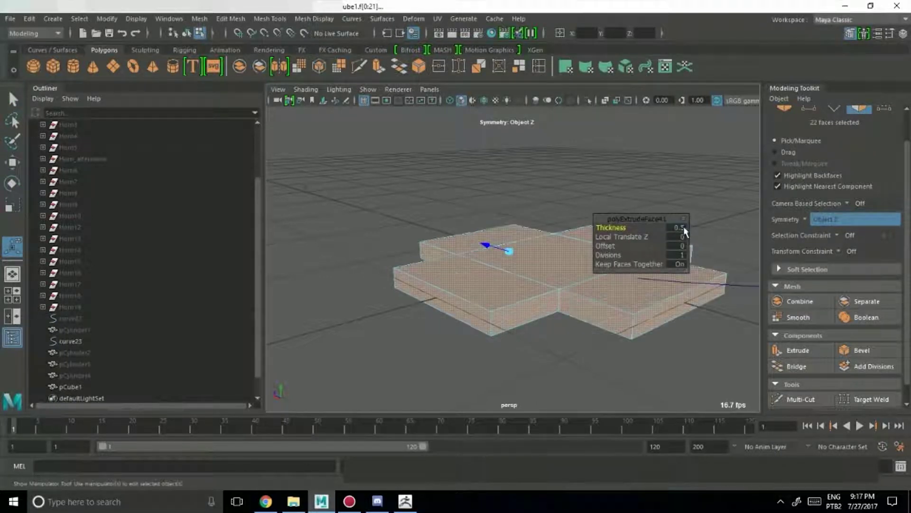
{"action": "left_click", "coordinate": [516, 168]}
Return to object mode and rotate the flat cross upright
{"action": "left_click_drag", "start_coordinate": [519, 170], "coordinate": [574, 238], "text": "alt"}
{"action": "right_click_drag", "start_coordinate": [574, 238], "coordinate": [522, 190], "text": "alt"}
{"action": "left_click_drag", "start_coordinate": [522, 190], "coordinate": [501, 223], "text": "alt"}
{"action": "right_click_drag", "start_coordinate": [505, 244], "coordinate": [562, 160]}
{"action": "left_click_drag", "start_coordinate": [539, 291], "coordinate": [519, 282], "text": "alt"}
{"action": "key", "text": "e"}
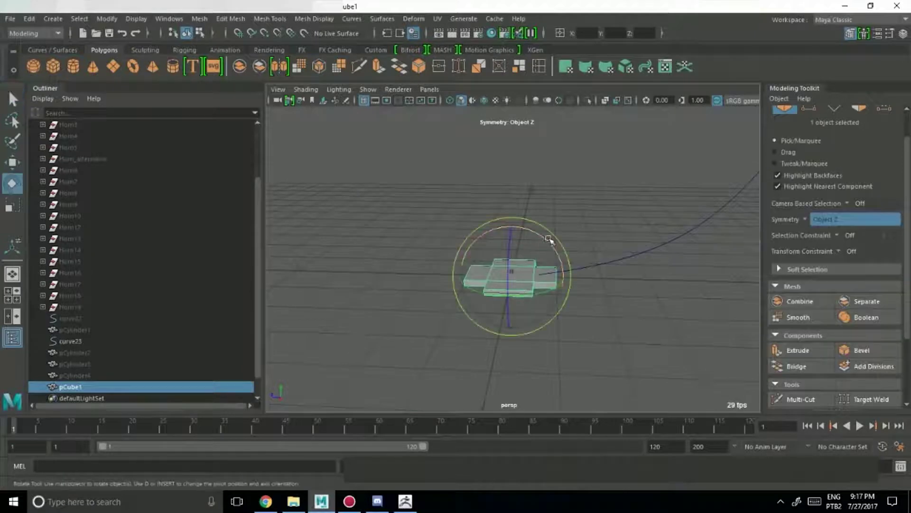
{"action": "left_click_drag", "start_coordinate": [549, 241], "coordinate": [563, 331]}
Fine-tune the cross's tilt in the side view to align it with the start of the curve
{"action": "key", "text": "space"}
{"action": "key", "text": "space"}
{"action": "middle_click_drag", "start_coordinate": [635, 322], "coordinate": [645, 307], "text": "alt"}
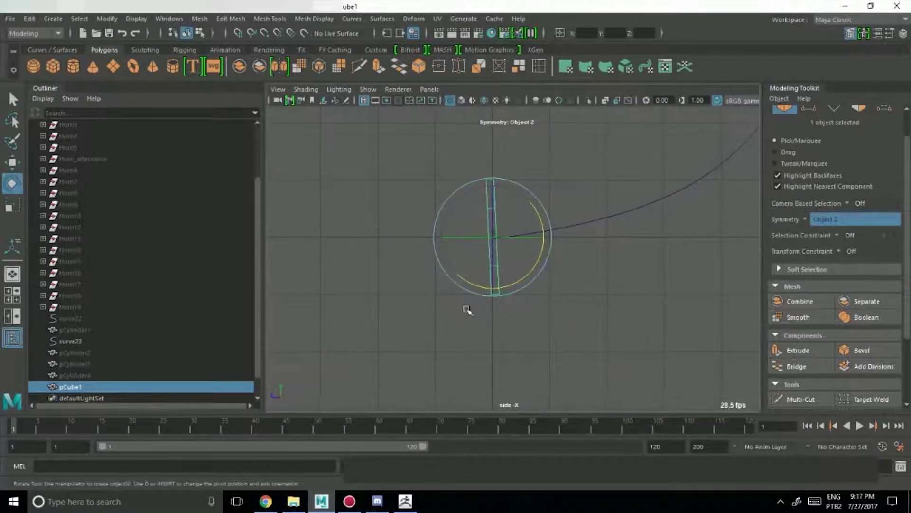
{"action": "right_click_drag", "start_coordinate": [466, 309], "coordinate": [579, 314], "text": "alt"}
{"action": "middle_click_drag", "start_coordinate": [596, 314], "coordinate": [596, 362], "text": "alt"}
{"action": "right_click_drag", "start_coordinate": [477, 354], "coordinate": [555, 354], "text": "alt"}
{"action": "middle_click_drag", "start_coordinate": [555, 354], "coordinate": [585, 329], "text": "alt"}
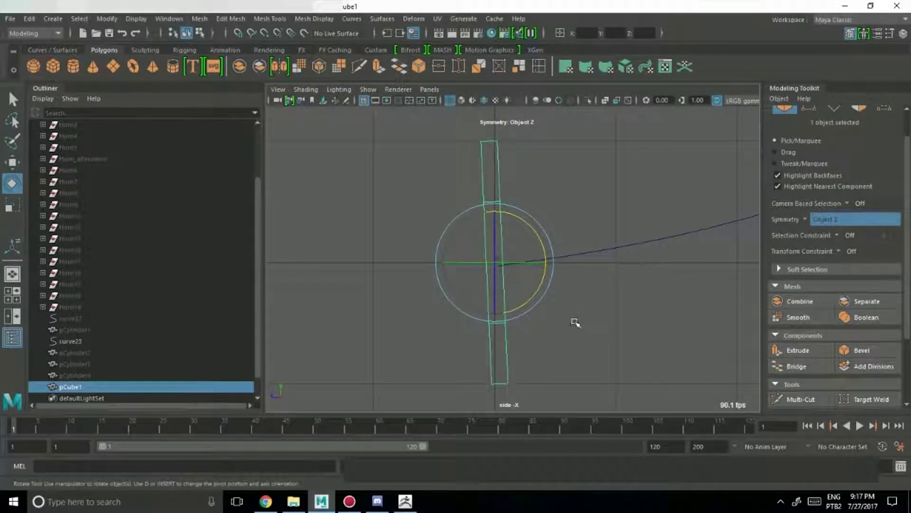
{"action": "left_click_drag", "start_coordinate": [547, 260], "coordinate": [544, 248]}
{"action": "key", "text": "space"}
{"action": "key", "text": "space"}
{"action": "key", "text": "q"}
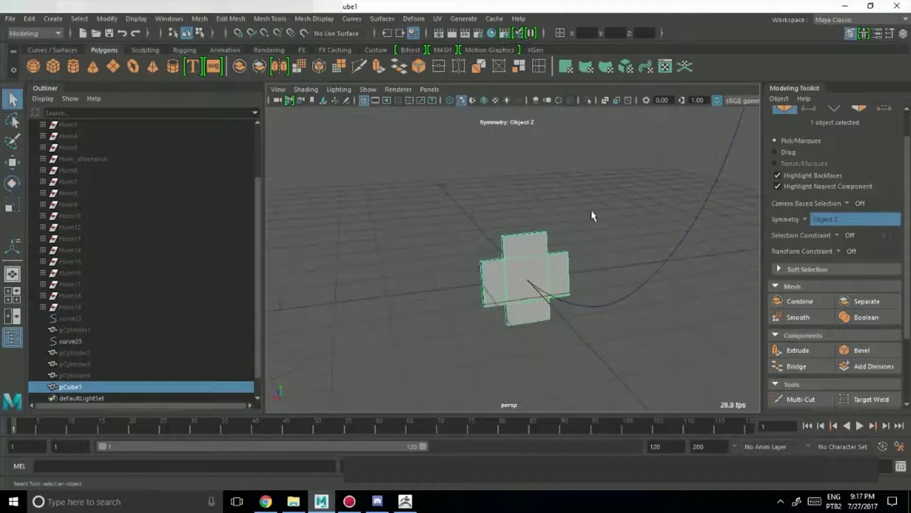
Select the large face of one side arm in multi-component mode and turn the modelling symmetry off
{"action": "left_click", "coordinate": [594, 221]}
{"action": "left_click", "coordinate": [523, 256]}
{"action": "right_click_drag", "start_coordinate": [523, 252], "coordinate": [543, 202]}
{"action": "left_click", "coordinate": [493, 281]}
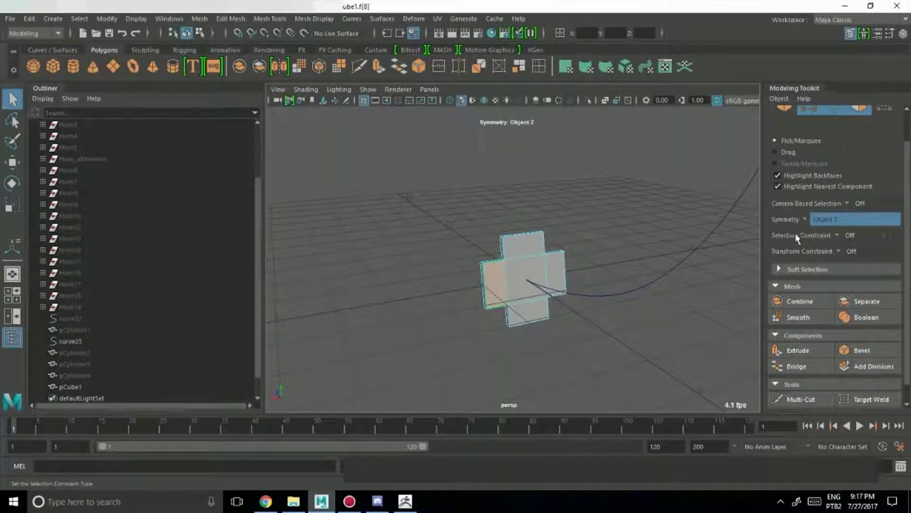
{"action": "left_click", "coordinate": [806, 219]}
{"action": "left_click", "coordinate": [824, 227]}
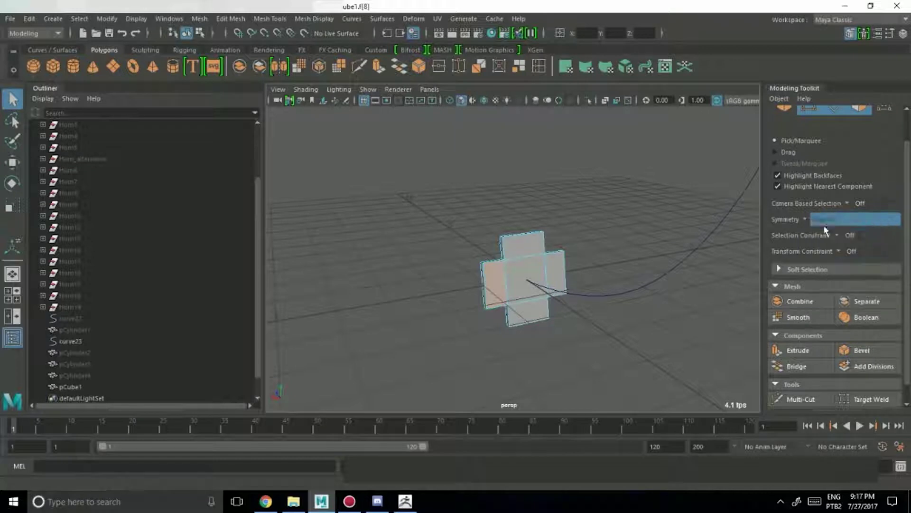
Extrude the front faces of the cross along the curve with 25 divisions
{"action": "left_click", "coordinate": [525, 276]}
{"action": "left_click_drag", "start_coordinate": [526, 343], "coordinate": [588, 376], "text": "alt"}
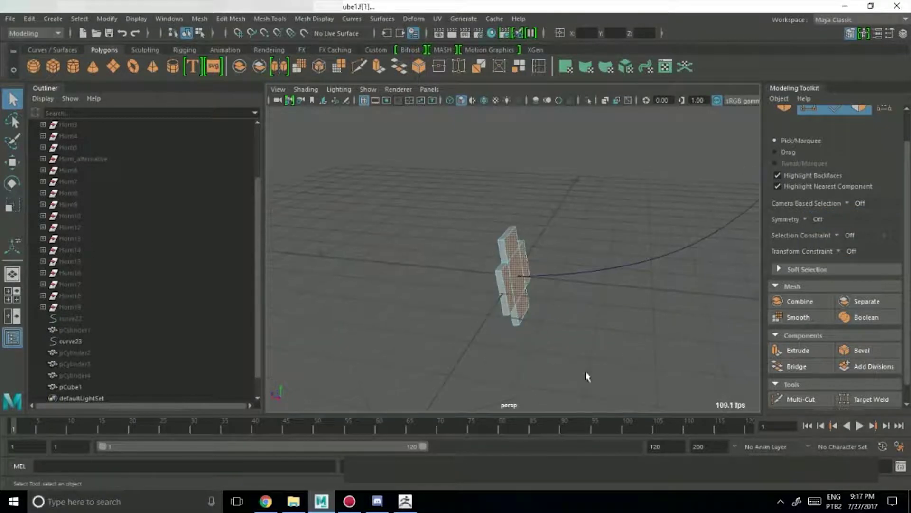
{"action": "left_click_drag", "start_coordinate": [605, 306], "coordinate": [690, 172], "text": "shift"}
{"action": "middle_click_drag", "start_coordinate": [670, 179], "coordinate": [582, 215], "text": "alt"}
{"action": "right_click_drag", "start_coordinate": [582, 215], "coordinate": [484, 228], "text": "alt"}
{"action": "middle_click_drag", "start_coordinate": [506, 202], "coordinate": [505, 246], "text": "alt"}
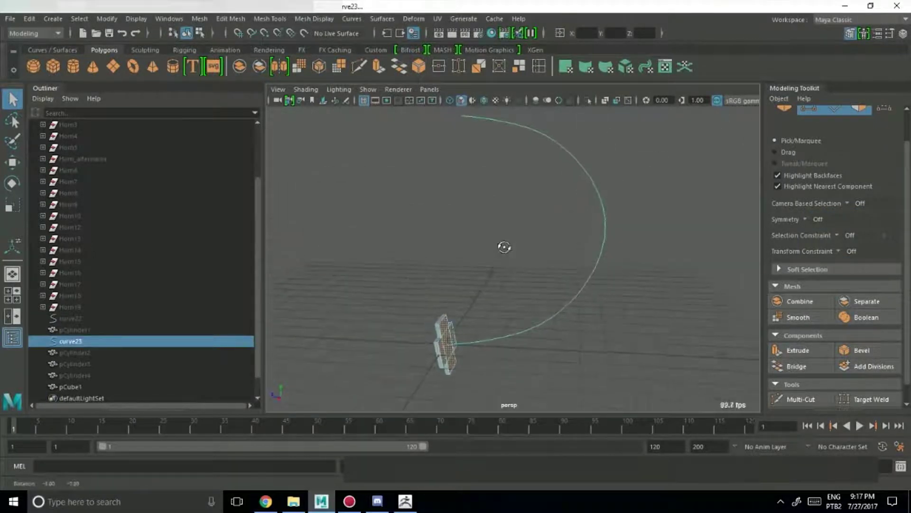
{"action": "left_click", "coordinate": [379, 68]}
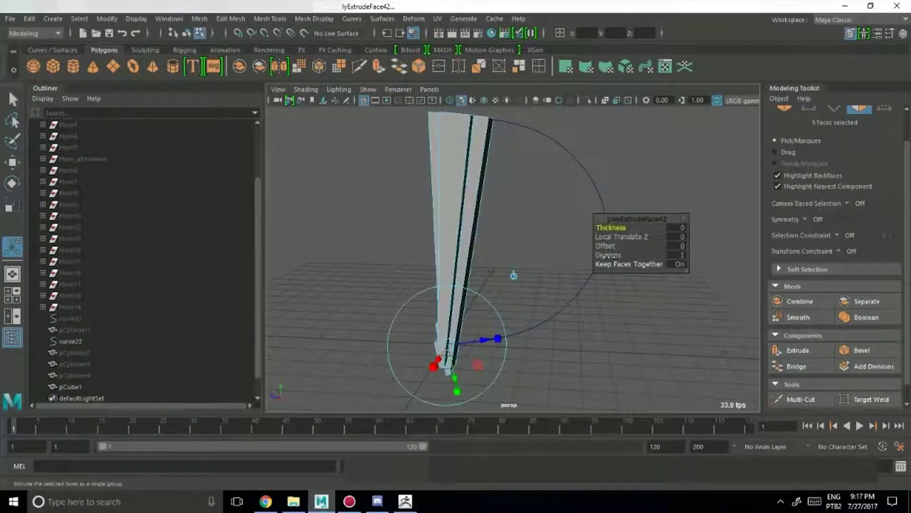
{"action": "left_click_drag", "start_coordinate": [608, 257], "coordinate": [830, 253]}
{"action": "key", "text": "q"}
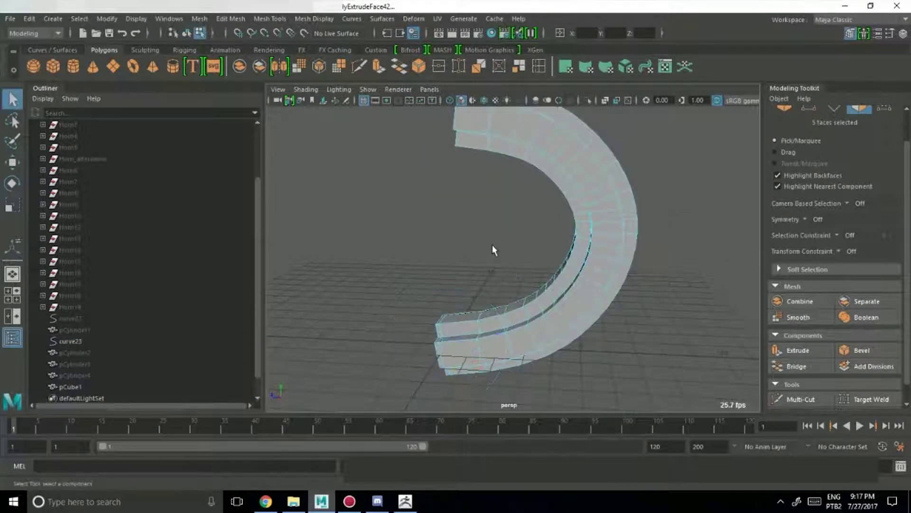
Return the extruded cross to object mode and show the Attribute Editor in place of the Modeling Toolkit
{"action": "left_click_drag", "start_coordinate": [492, 244], "coordinate": [554, 256], "text": "alt"}
{"action": "left_click", "coordinate": [570, 242]}
{"action": "right_click_drag", "start_coordinate": [569, 221], "coordinate": [630, 128]}
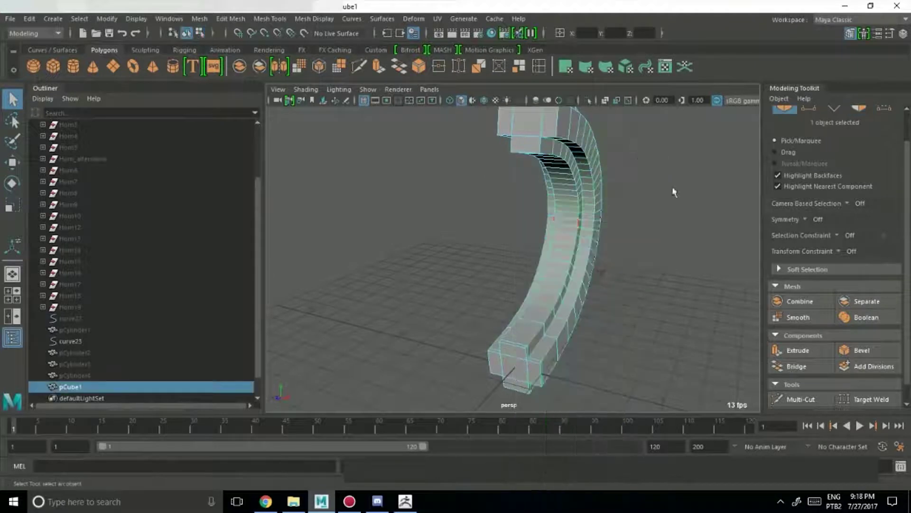
{"action": "left_click_drag", "start_coordinate": [672, 192], "coordinate": [583, 193], "text": "alt"}
{"action": "left_click", "coordinate": [851, 34]}
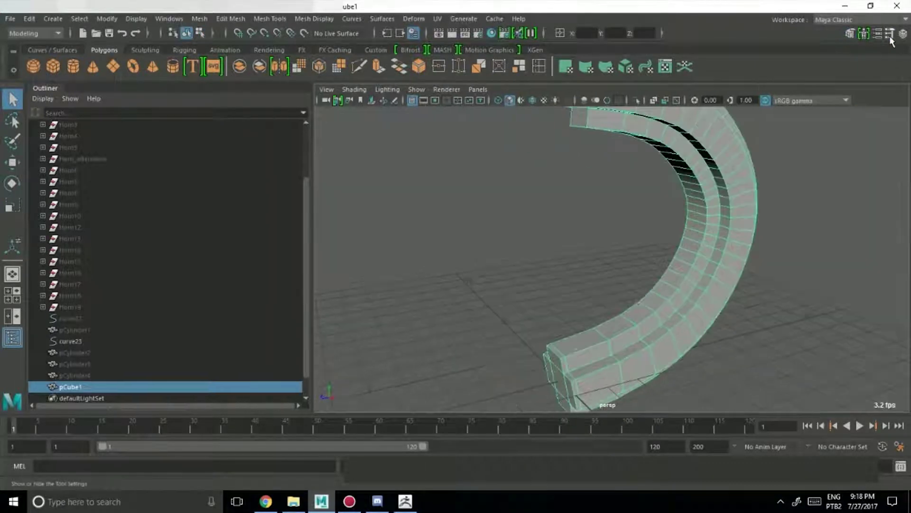
{"action": "left_click", "coordinate": [891, 40]}
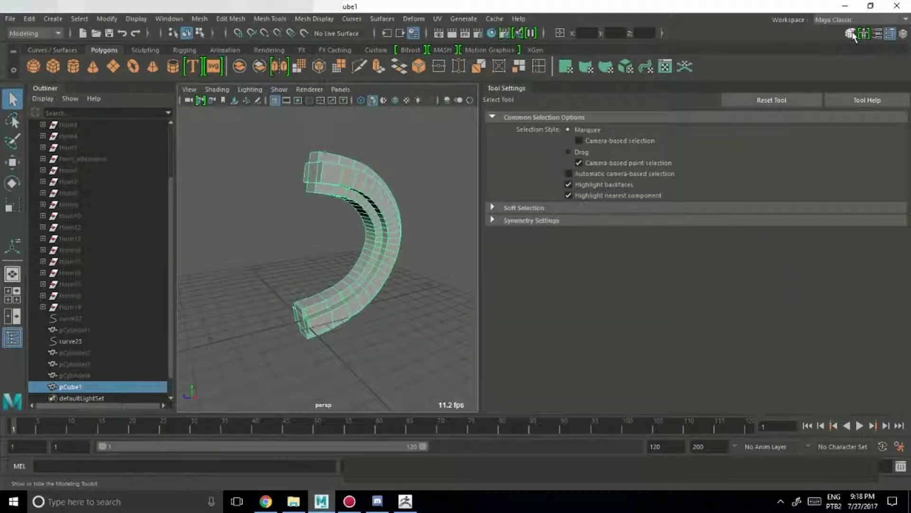
{"action": "left_click", "coordinate": [889, 37]}
{"action": "left_click", "coordinate": [878, 33]}
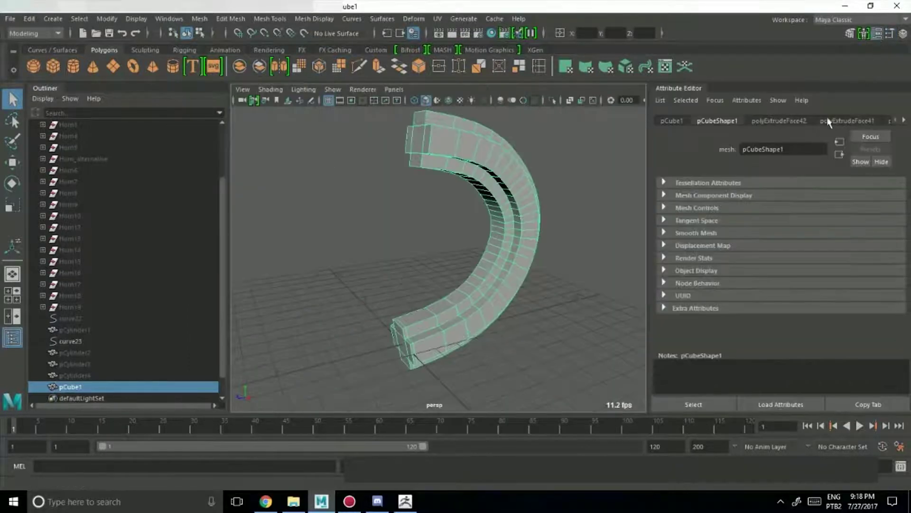
Look through the mesh's extrusion nodes and open the curve attributes of polyExtrudeFace42
{"action": "left_click", "coordinate": [867, 123]}
{"action": "left_click_drag", "start_coordinate": [624, 254], "coordinate": [633, 230], "text": "alt"}
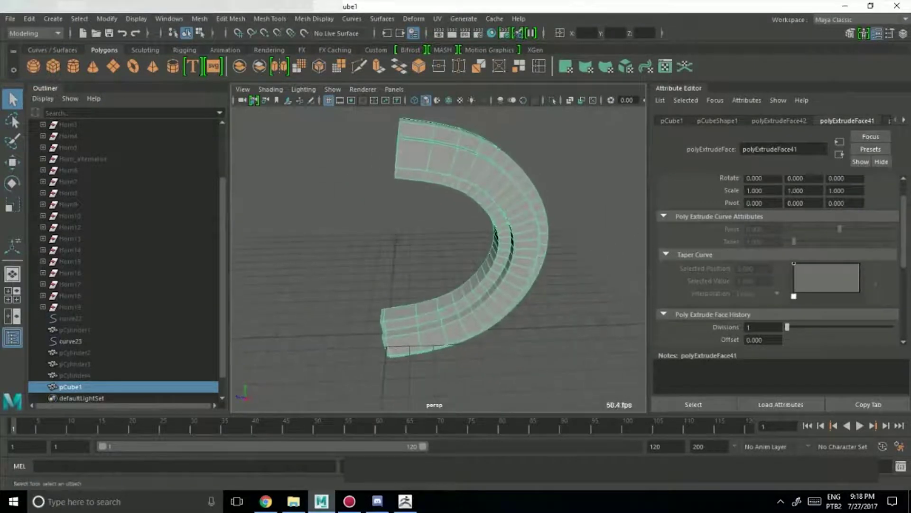
{"action": "left_click", "coordinate": [794, 121]}
{"action": "left_click", "coordinate": [845, 122]}
{"action": "left_click", "coordinate": [905, 121]}
{"action": "left_click", "coordinate": [905, 121]}
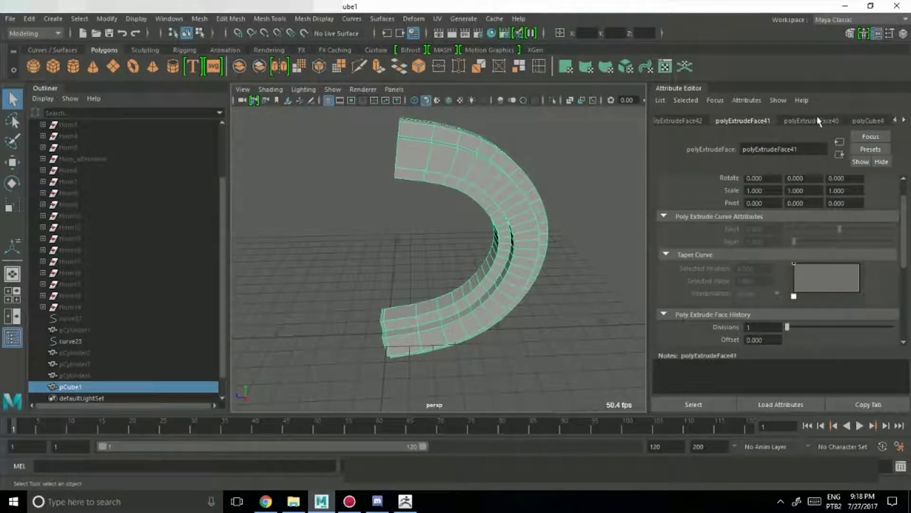
{"action": "left_click", "coordinate": [838, 148]}
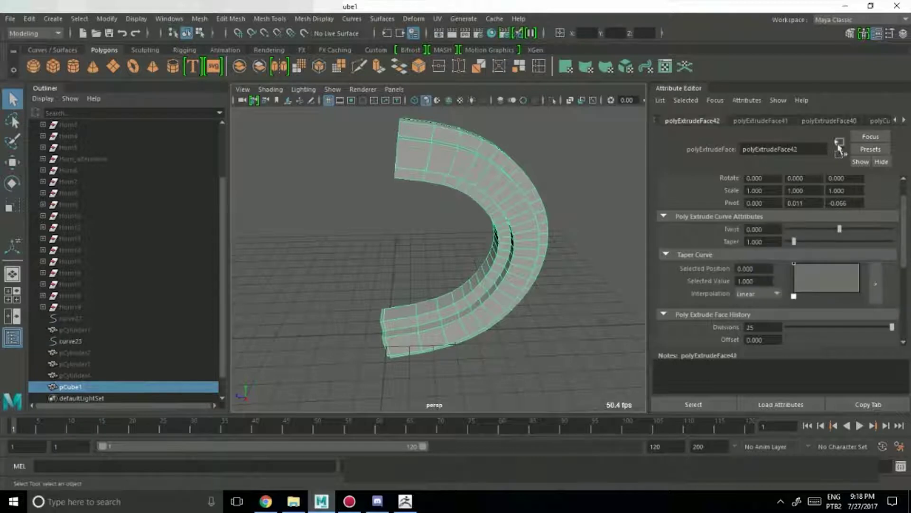
{"action": "left_click", "coordinate": [895, 120]}
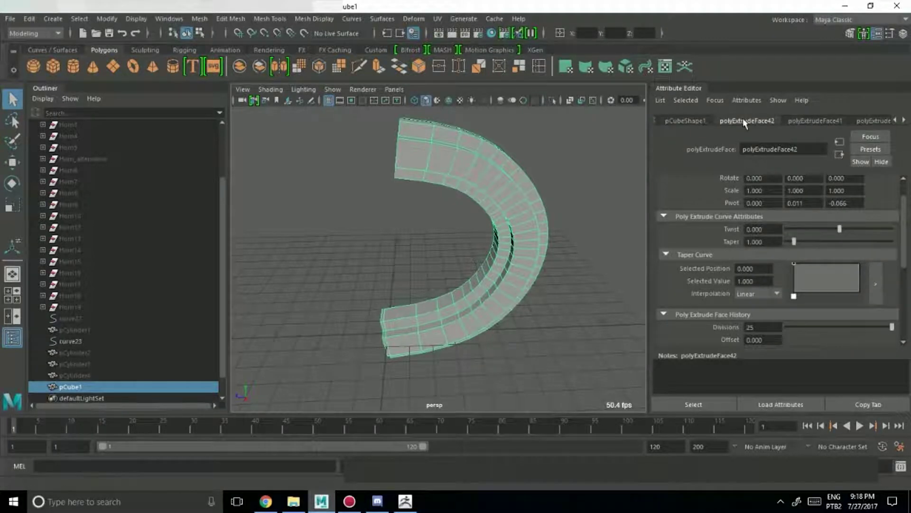
Set the curve extrusion's Taper to 0 and preview the horn smoothed
{"action": "left_click_drag", "start_coordinate": [337, 250], "coordinate": [440, 263], "text": "alt"}
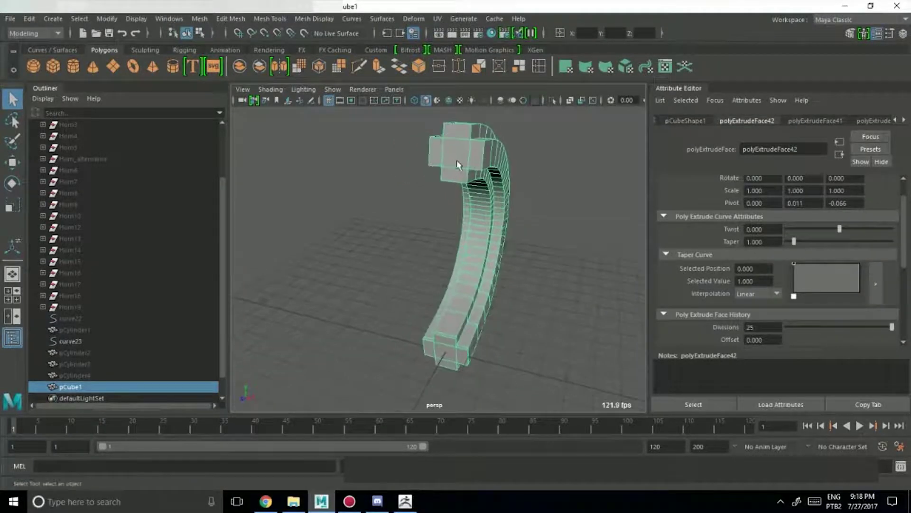
{"action": "left_click_drag", "start_coordinate": [490, 291], "coordinate": [522, 285], "text": "alt"}
{"action": "left_click_drag", "start_coordinate": [794, 242], "coordinate": [767, 242]}
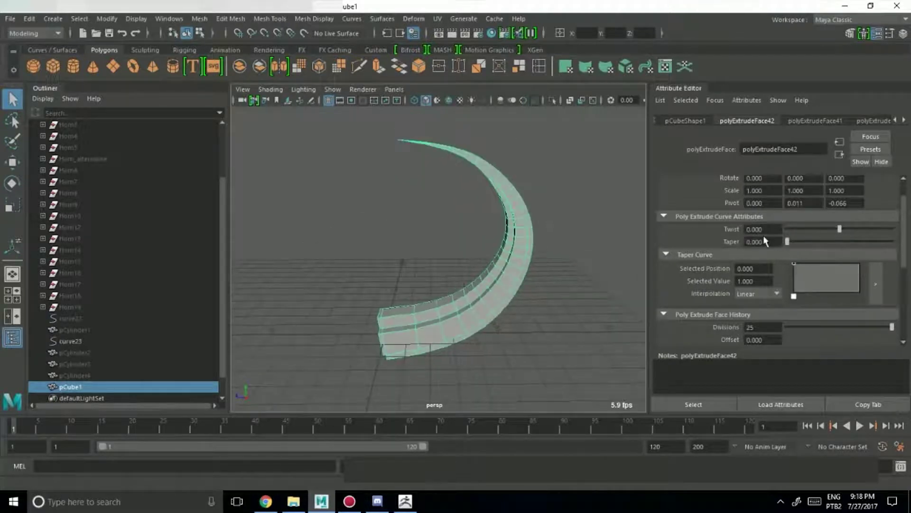
{"action": "left_click", "coordinate": [413, 285]}
{"action": "left_click", "coordinate": [467, 301]}
{"action": "left_click", "coordinate": [321, 274]}
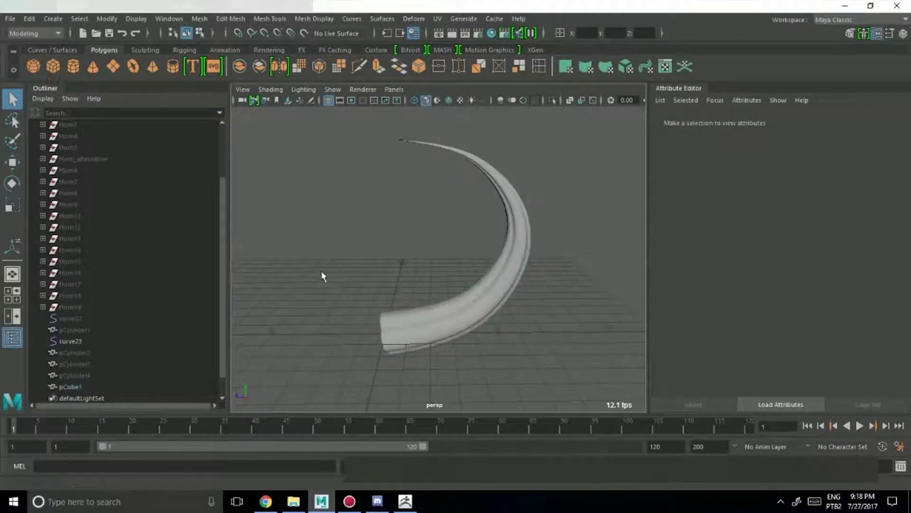
Examine the tapered horn and its cross-shaped base from several angles, with and without smooth preview
{"action": "left_click_drag", "start_coordinate": [321, 275], "coordinate": [452, 285], "text": "alt"}
{"action": "left_click", "coordinate": [454, 287]}
{"action": "left_click_drag", "start_coordinate": [518, 312], "coordinate": [503, 261], "text": "alt"}
{"action": "right_click_drag", "start_coordinate": [338, 265], "coordinate": [496, 277], "text": "alt"}
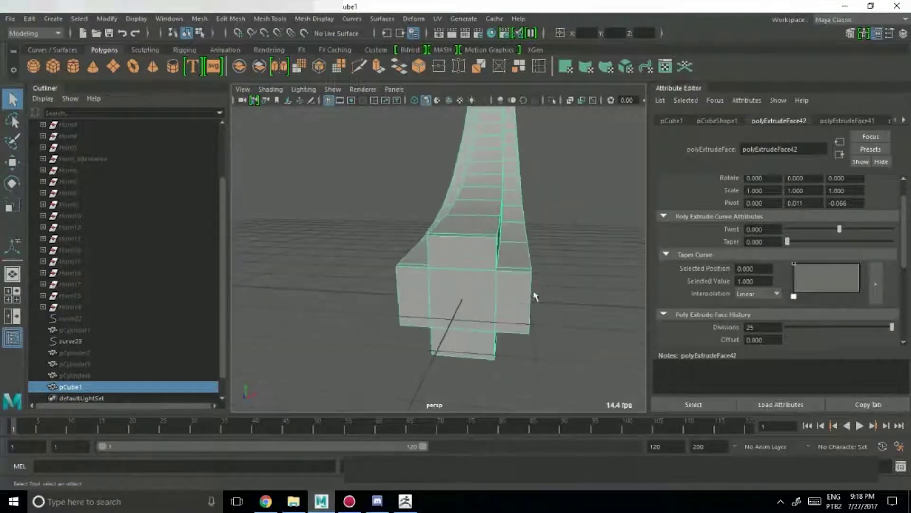
{"action": "left_click_drag", "start_coordinate": [538, 257], "coordinate": [494, 266], "text": "alt"}
{"action": "key", "text": "3"}
{"action": "left_click", "coordinate": [549, 289]}
{"action": "left_click_drag", "start_coordinate": [550, 289], "coordinate": [494, 320], "text": "alt"}
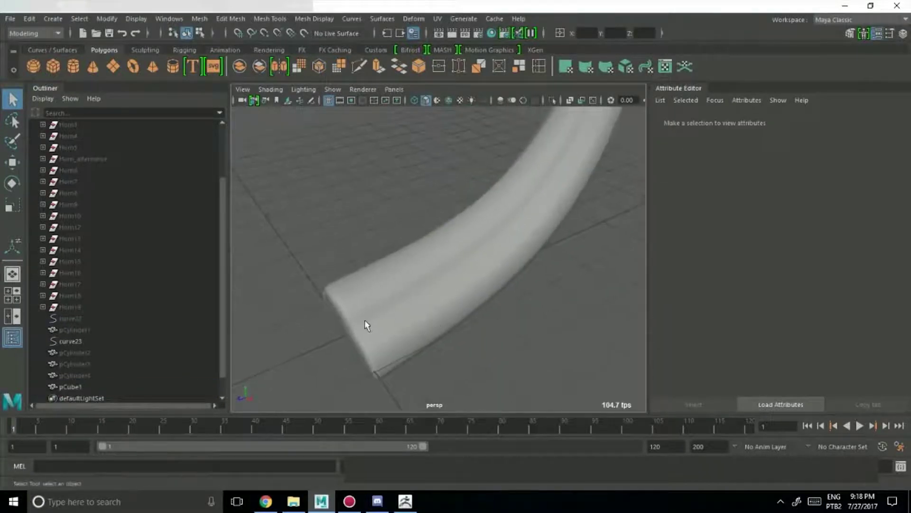
{"action": "left_click", "coordinate": [439, 273]}
{"action": "right_click_drag", "start_coordinate": [488, 315], "coordinate": [330, 315], "text": "alt"}
{"action": "left_click_drag", "start_coordinate": [329, 315], "coordinate": [429, 273], "text": "alt"}
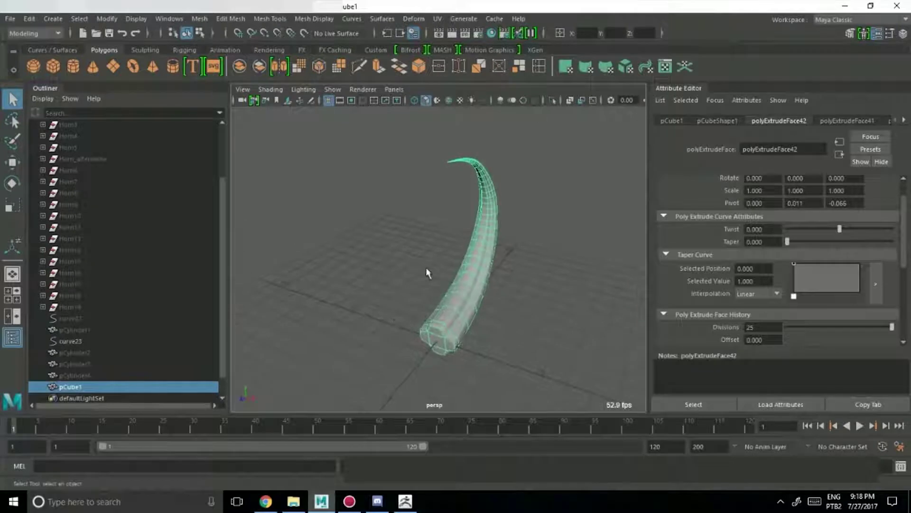
Set the extrusion's Twist to 180 and check the twisted horn in smooth preview
{"action": "mouse_move", "coordinate": [494, 301]}
{"action": "left_mouse_down", "text": "alt"}
{"action": "mouse_move", "coordinate": [378, 266]}
{"action": "mouse_move", "coordinate": [332, 275]}
{"action": "mouse_move", "coordinate": [574, 318]}
{"action": "mouse_move", "coordinate": [574, 287]}
{"action": "mouse_move", "coordinate": [494, 308]}
{"action": "left_mouse_up", "text": "alt"}
{"action": "left_click_drag", "start_coordinate": [836, 232], "coordinate": [892, 232]}
{"action": "left_click", "coordinate": [472, 327]}
{"action": "key", "text": "ctrl+z"}
{"action": "key", "text": "3"}
{"action": "left_click", "coordinate": [475, 341]}
{"action": "left_click_drag", "start_coordinate": [476, 341], "coordinate": [429, 304], "text": "alt"}
{"action": "left_click", "coordinate": [430, 304]}
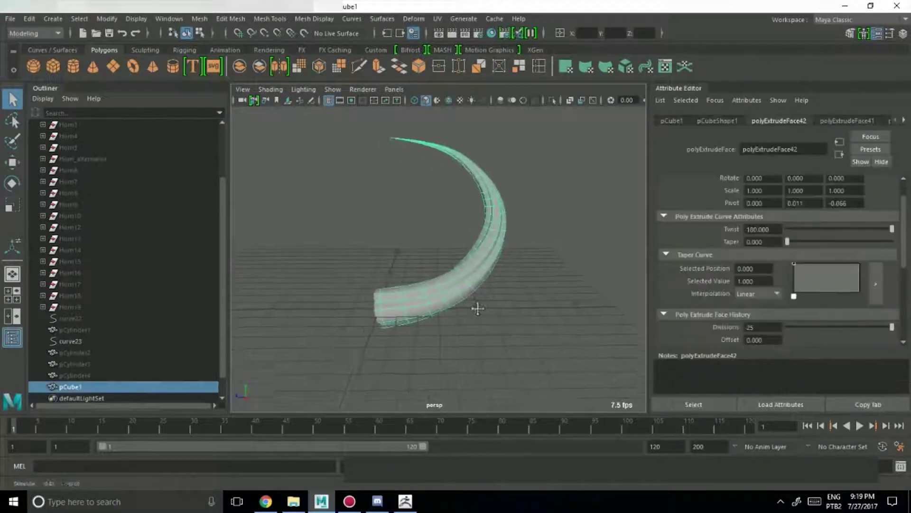
View the taper curve enlarged, close it, and set the extrusion's Taper to 1
{"action": "left_click", "coordinate": [892, 293]}
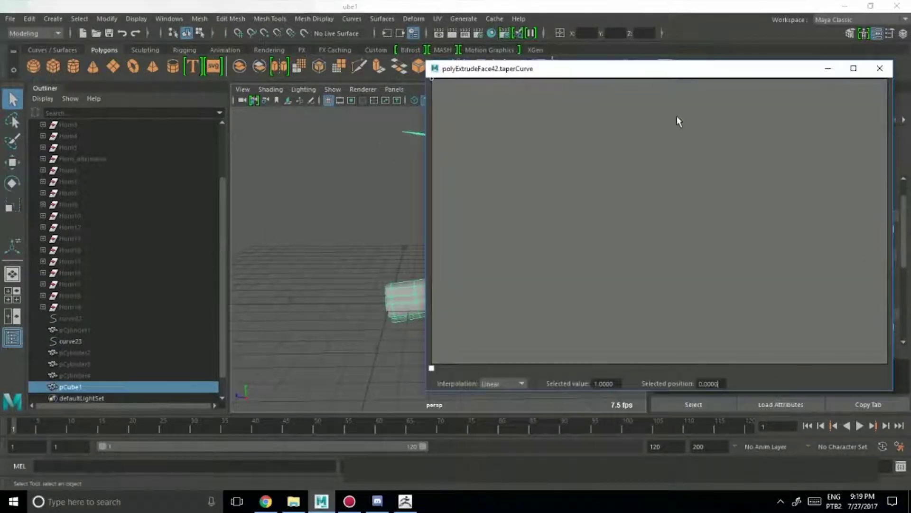
{"action": "left_click", "coordinate": [880, 67]}
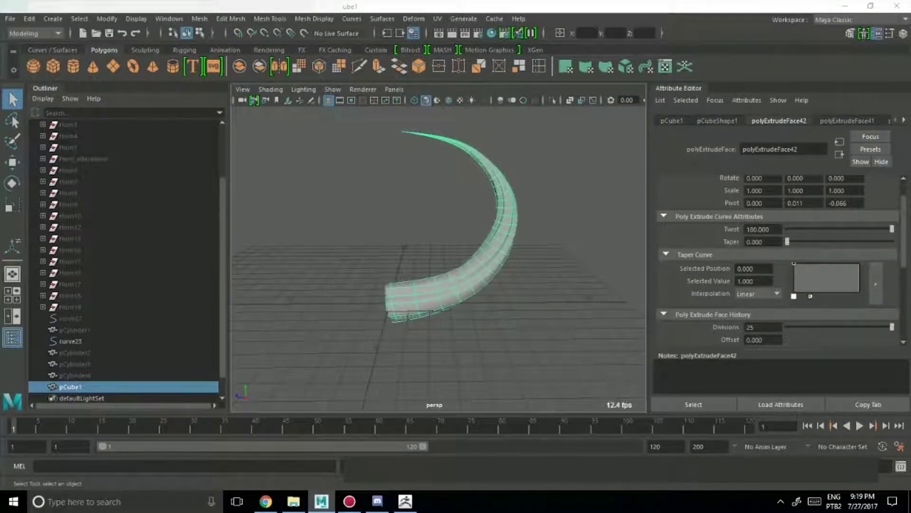
{"action": "left_click", "coordinate": [606, 242]}
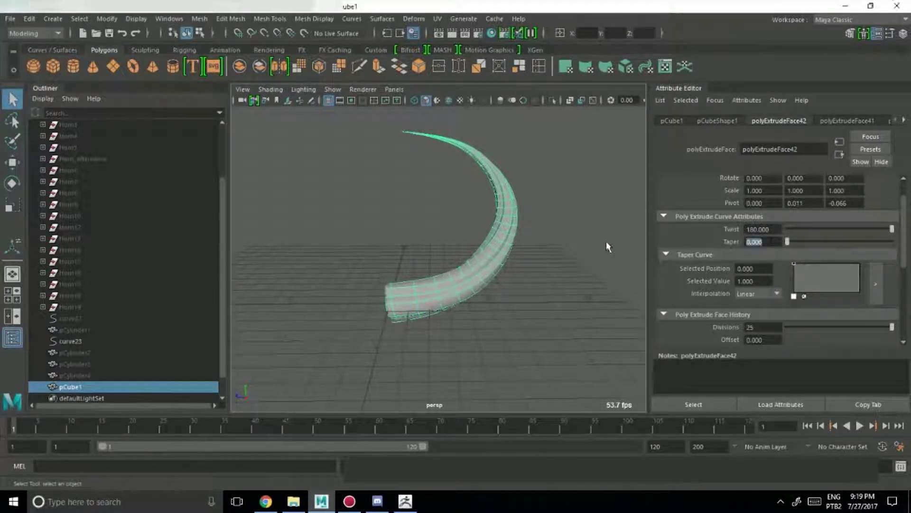
{"action": "type", "text": "0"}
{"action": "key", "text": "BackSpace"}
{"action": "type", "text": "1"}
{"action": "key", "text": "Return"}
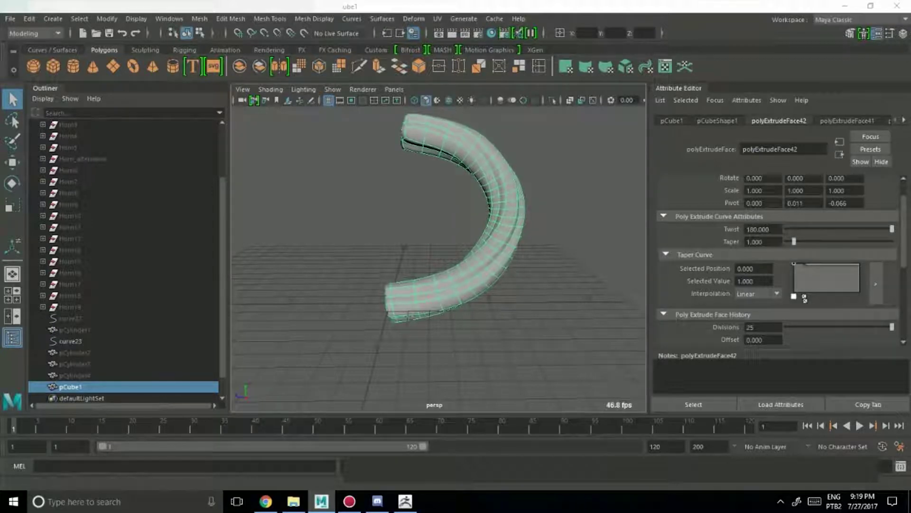
Add several points to the taper curve, descending in an arc so the horn narrows gradually towards its tip
{"action": "left_click", "coordinate": [828, 266]}
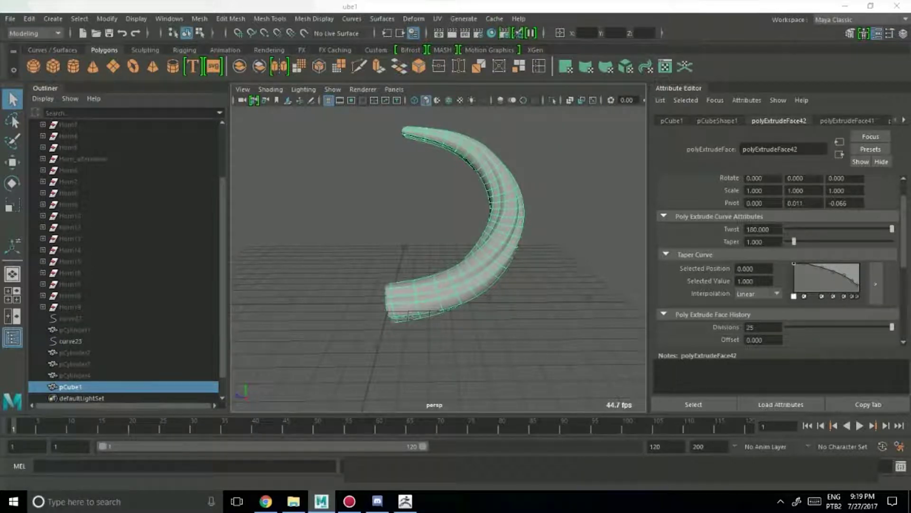
{"action": "left_click", "coordinate": [556, 213]}
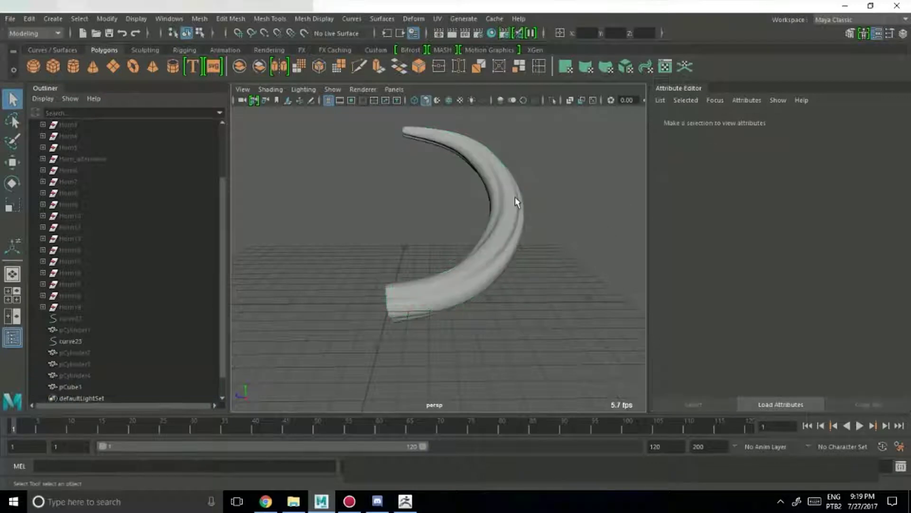
{"action": "left_click", "coordinate": [515, 196]}
Examine the twisted horn and its cross-shaped base from several angles, comparing the smoothed and unsmoothed mesh
{"action": "left_click_drag", "start_coordinate": [351, 176], "coordinate": [417, 197], "text": "alt"}
{"action": "left_click", "coordinate": [444, 256]}
{"action": "left_click_drag", "start_coordinate": [451, 236], "coordinate": [489, 197], "text": "alt"}
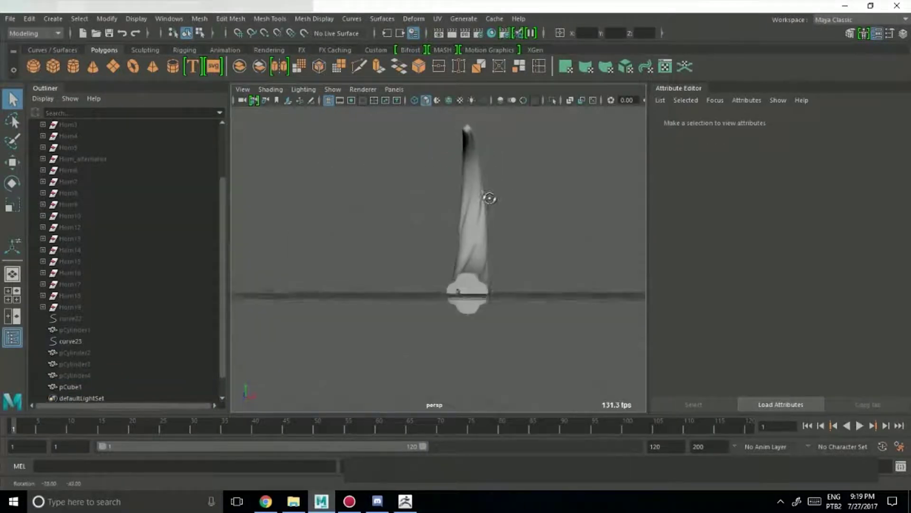
{"action": "left_click", "coordinate": [472, 252]}
{"action": "left_click_drag", "start_coordinate": [471, 252], "coordinate": [425, 288], "text": "alt"}
{"action": "middle_click_drag", "start_coordinate": [299, 221], "coordinate": [420, 289], "text": "alt"}
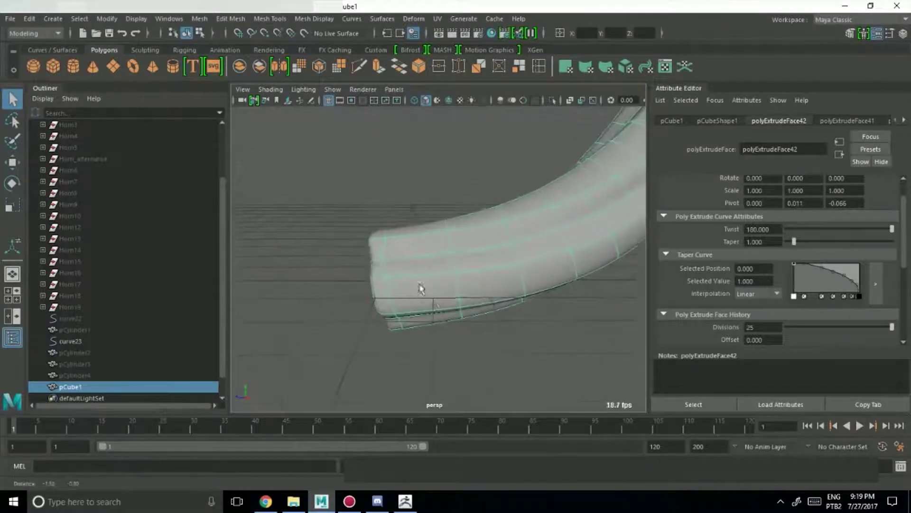
{"action": "left_click", "coordinate": [332, 262]}
{"action": "left_click_drag", "start_coordinate": [331, 263], "coordinate": [394, 312], "text": "alt"}
{"action": "left_click", "coordinate": [495, 285]}
{"action": "right_click_drag", "start_coordinate": [394, 312], "coordinate": [454, 296], "text": "alt"}
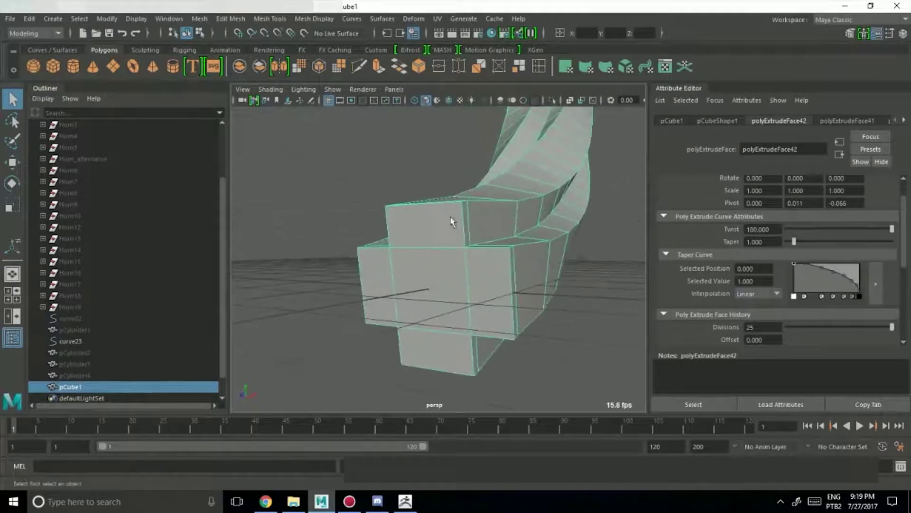
Insert three edge loops close to the corner edges of the horn's upper arm, starting at the base
{"action": "left_click_drag", "start_coordinate": [451, 221], "coordinate": [431, 250], "text": "alt"}
{"action": "middle_click_drag", "start_coordinate": [432, 250], "coordinate": [422, 262], "text": "alt"}
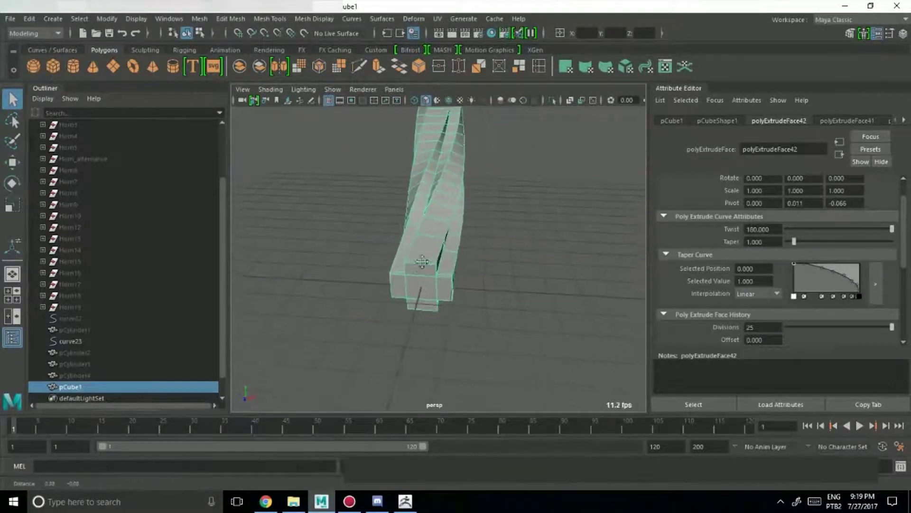
{"action": "right_click_drag", "start_coordinate": [422, 262], "coordinate": [409, 317], "text": "alt"}
{"action": "middle_click_drag", "start_coordinate": [409, 318], "coordinate": [442, 327], "text": "alt"}
{"action": "left_click", "coordinate": [538, 67]}
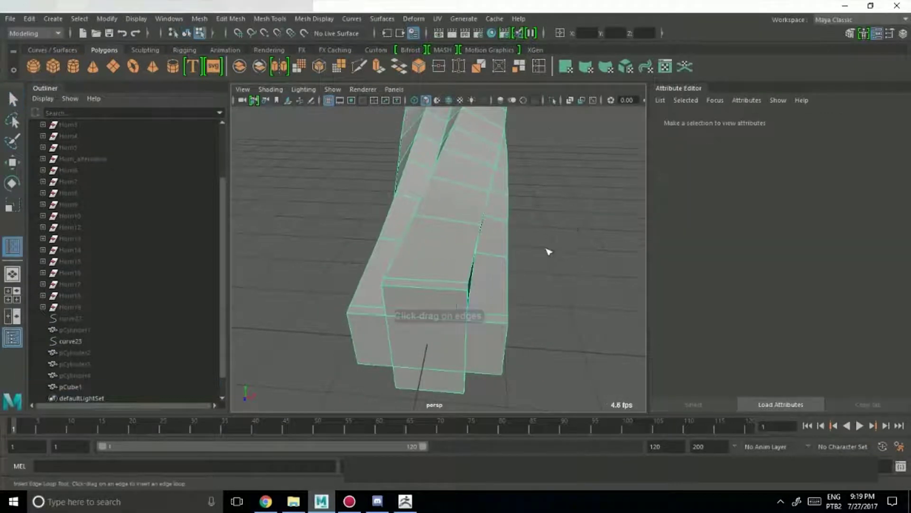
{"action": "left_click_drag", "start_coordinate": [546, 250], "coordinate": [301, 277], "text": "alt"}
{"action": "right_click_drag", "start_coordinate": [300, 276], "coordinate": [429, 281], "text": "alt"}
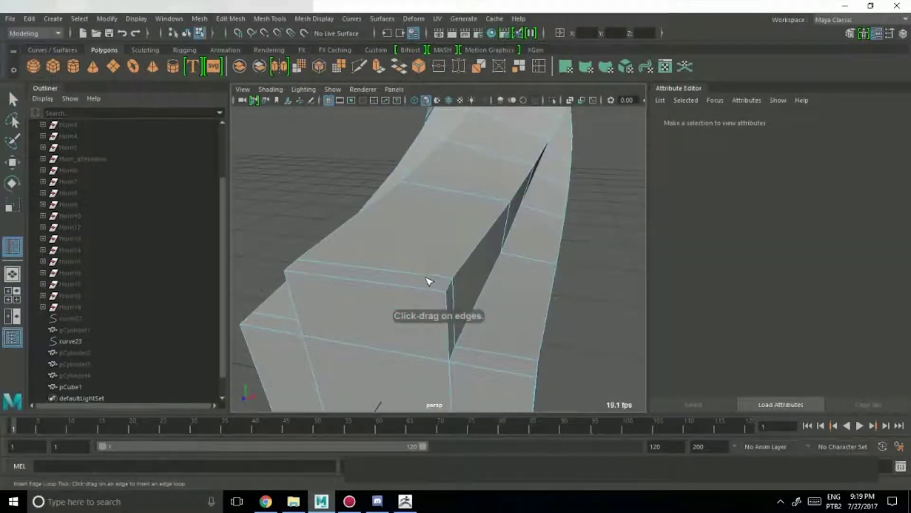
{"action": "left_click", "coordinate": [452, 277]}
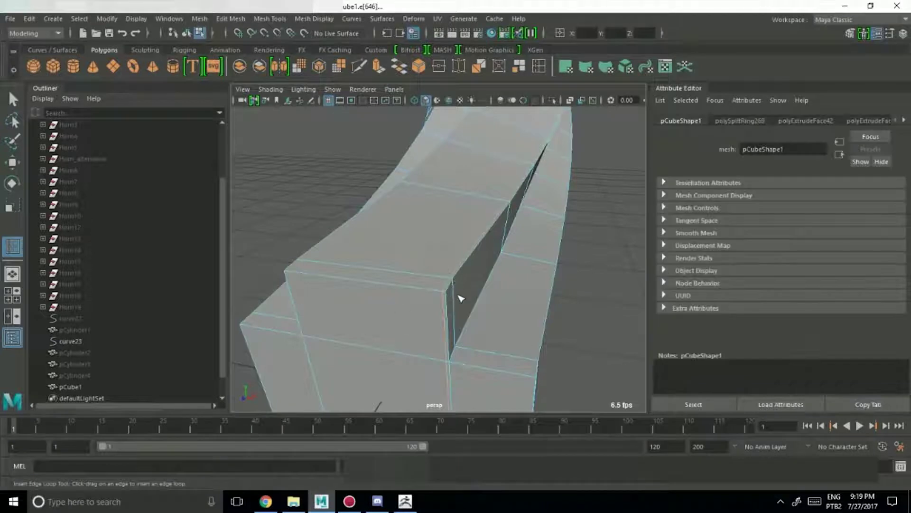
{"action": "left_click", "coordinate": [417, 270]}
{"action": "left_click_drag", "start_coordinate": [416, 271], "coordinate": [419, 238], "text": "alt"}
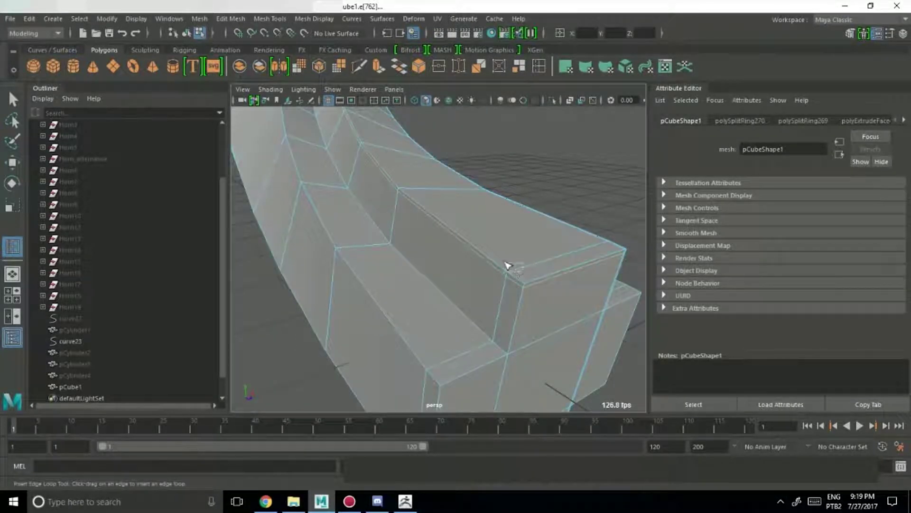
{"action": "left_click_drag", "start_coordinate": [506, 263], "coordinate": [514, 268]}
{"action": "left_click", "coordinate": [514, 273]}
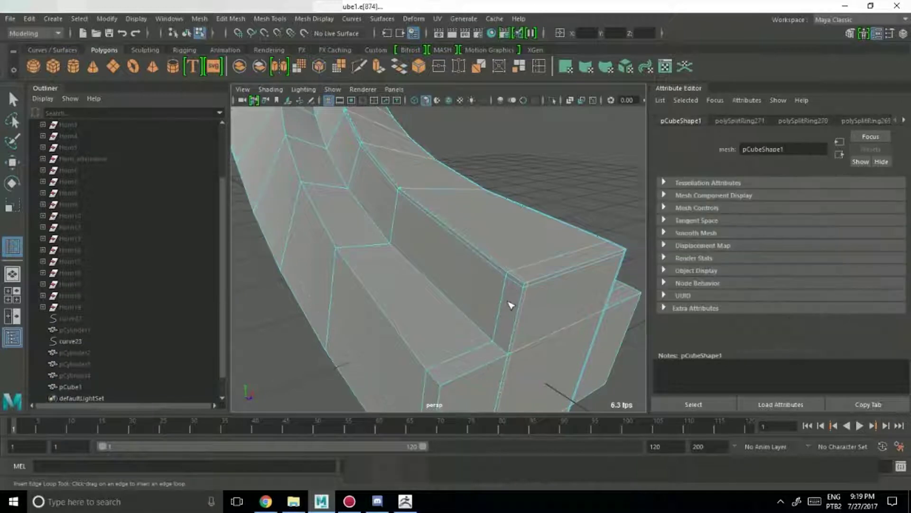
Return to object mode and check the sharpened edges of the horn in smooth preview
{"action": "right_click_drag", "start_coordinate": [490, 173], "coordinate": [541, 159]}
{"action": "key", "text": "3"}
{"action": "left_click_drag", "start_coordinate": [617, 200], "coordinate": [530, 243], "text": "alt"}
{"action": "left_click", "coordinate": [586, 206]}
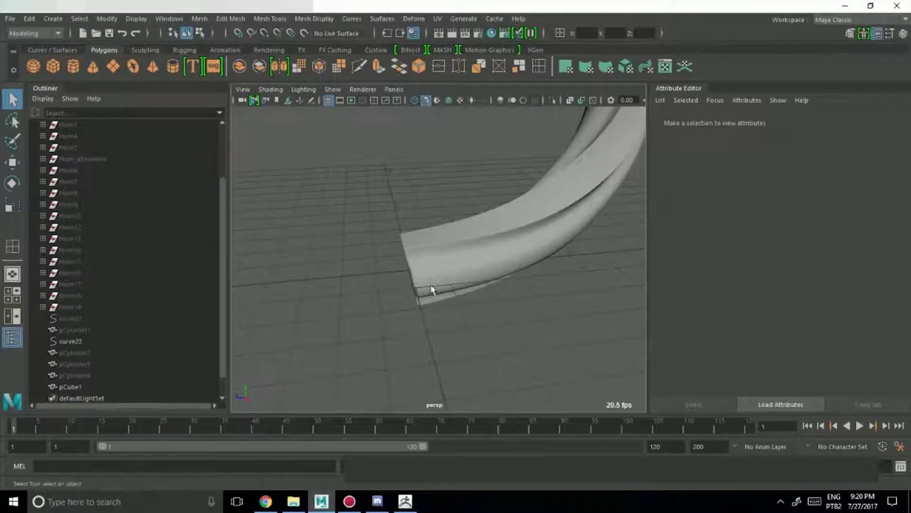
Examine the horn's base and sharpened ridges from several angles, with the mesh selected and deselected
{"action": "left_click_drag", "start_coordinate": [432, 290], "coordinate": [507, 278], "text": "alt"}
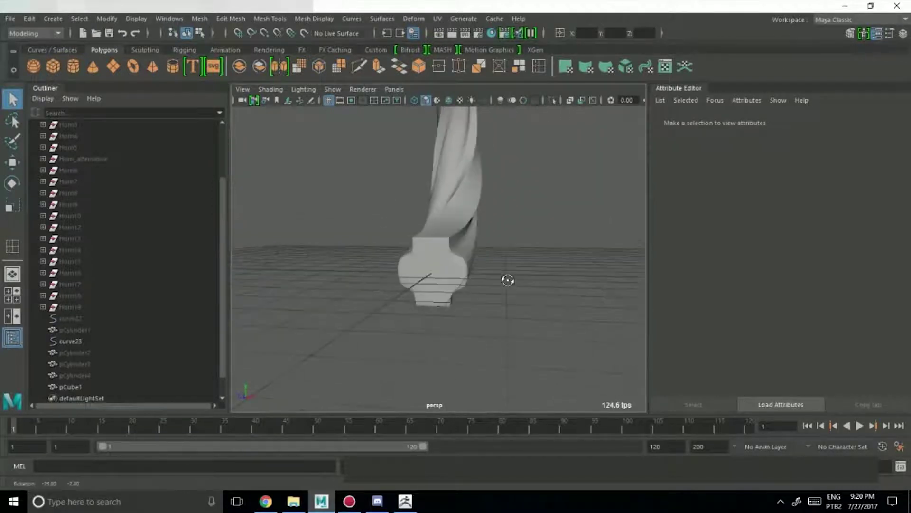
{"action": "left_click", "coordinate": [441, 258]}
{"action": "left_click_drag", "start_coordinate": [442, 258], "coordinate": [426, 280], "text": "alt"}
{"action": "right_click_drag", "start_coordinate": [427, 280], "coordinate": [584, 319], "text": "alt"}
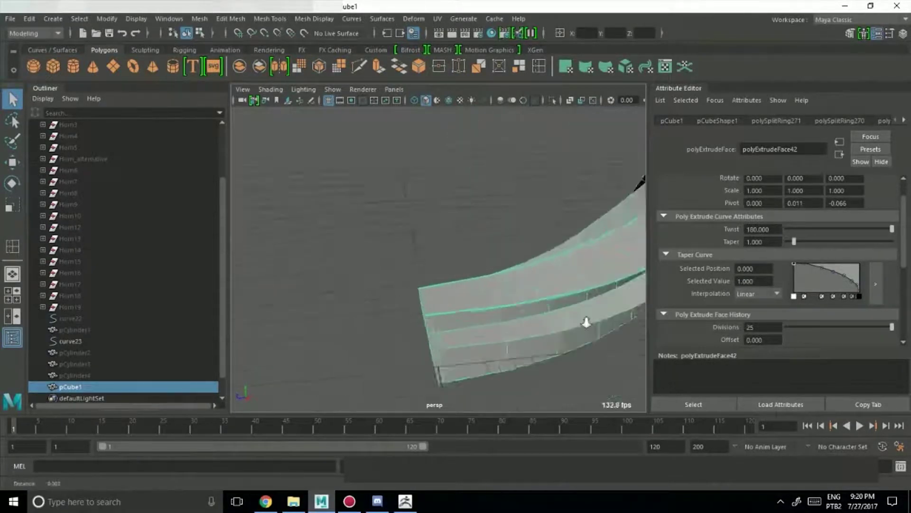
{"action": "middle_click_drag", "start_coordinate": [584, 319], "coordinate": [512, 230], "text": "alt"}
{"action": "left_click_drag", "start_coordinate": [512, 230], "coordinate": [460, 293], "text": "alt"}
{"action": "right_click_drag", "start_coordinate": [463, 337], "coordinate": [537, 338], "text": "alt"}
{"action": "left_click", "coordinate": [537, 338]}
{"action": "left_click_drag", "start_coordinate": [537, 338], "coordinate": [340, 298], "text": "alt"}
{"action": "middle_click_drag", "start_coordinate": [340, 297], "coordinate": [505, 289], "text": "alt"}
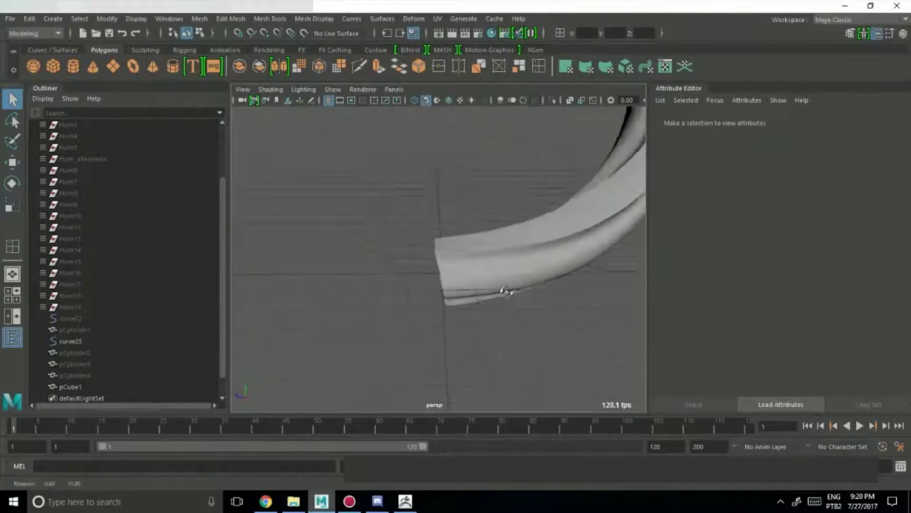
Hide the finished cross-profile horn so that only the guide curve stays displayed in the scene
{"action": "left_click", "coordinate": [505, 287]}
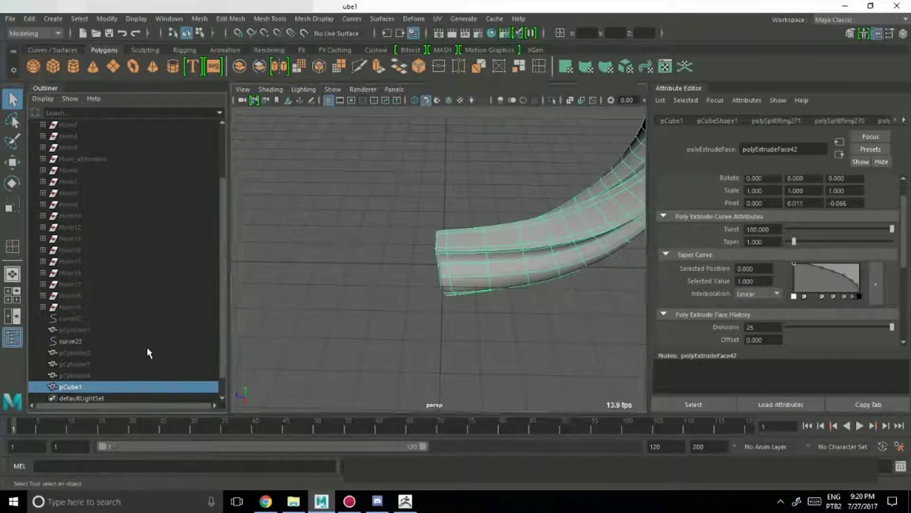
{"action": "key", "text": "ctrl+h"}
{"action": "right_click_drag", "start_coordinate": [462, 305], "coordinate": [436, 254], "text": "alt"}
{"action": "middle_click_drag", "start_coordinate": [437, 254], "coordinate": [425, 261], "text": "alt"}
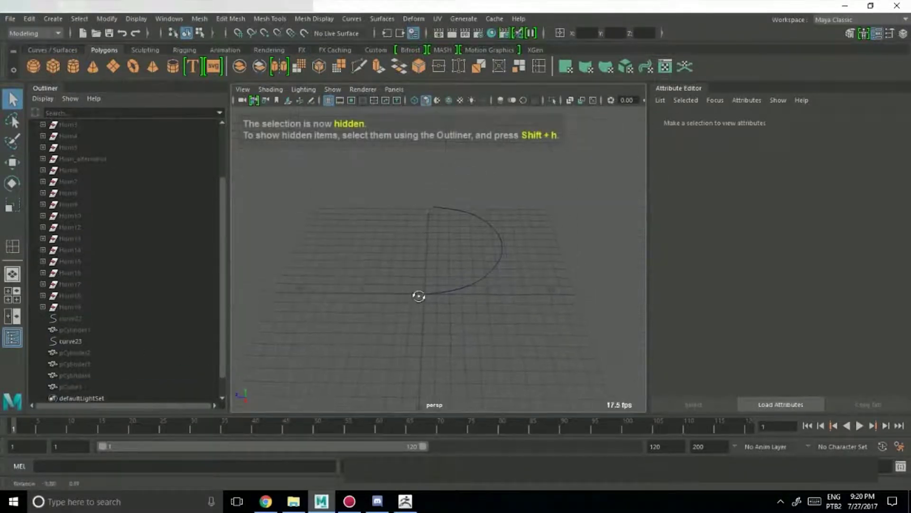
{"action": "left_click_drag", "start_coordinate": [419, 296], "coordinate": [439, 219], "text": "alt"}
{"action": "left_click_drag", "start_coordinate": [424, 277], "coordinate": [422, 288], "text": "alt"}
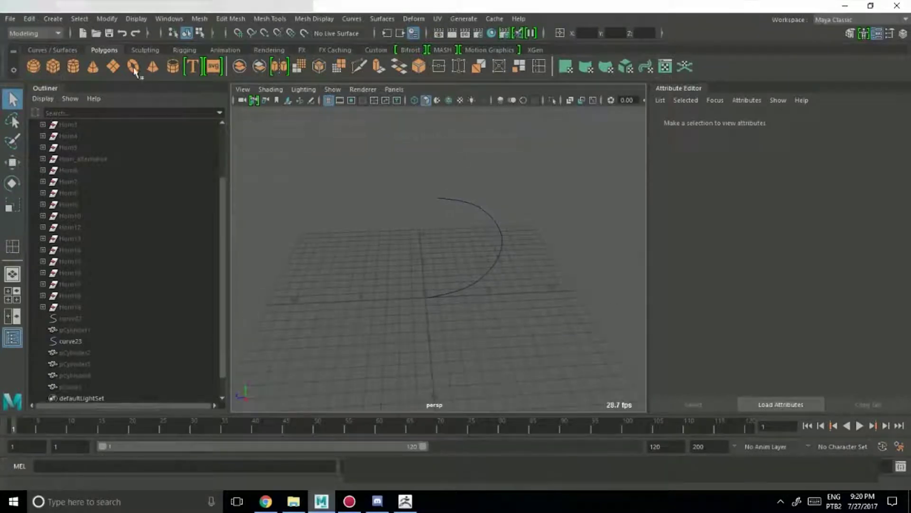
{"action": "left_click_drag", "start_coordinate": [403, 226], "coordinate": [392, 225], "text": "alt"}
{"action": "mouse_move", "coordinate": [392, 225]}
{"action": "middle_mouse_down", "text": "alt"}
{"action": "mouse_move", "coordinate": [425, 198]}
{"action": "mouse_move", "coordinate": [401, 220]}
{"action": "middle_mouse_up", "text": "alt"}
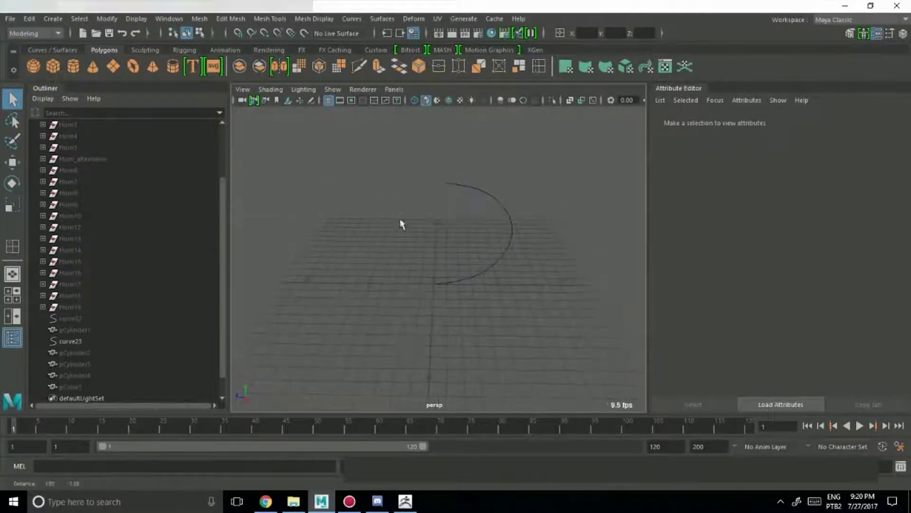
{"action": "left_click_drag", "start_coordinate": [383, 234], "coordinate": [431, 258], "text": "alt"}
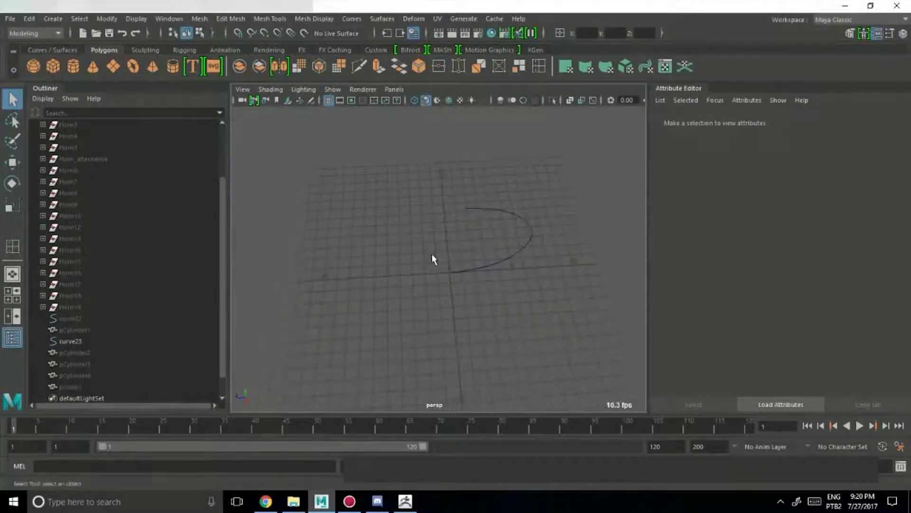
Create a polygon plane at the origin and set both its width and height subdivisions to 4
{"action": "left_click", "coordinate": [109, 70]}
{"action": "right_click_drag", "start_coordinate": [411, 338], "coordinate": [486, 332], "text": "alt"}
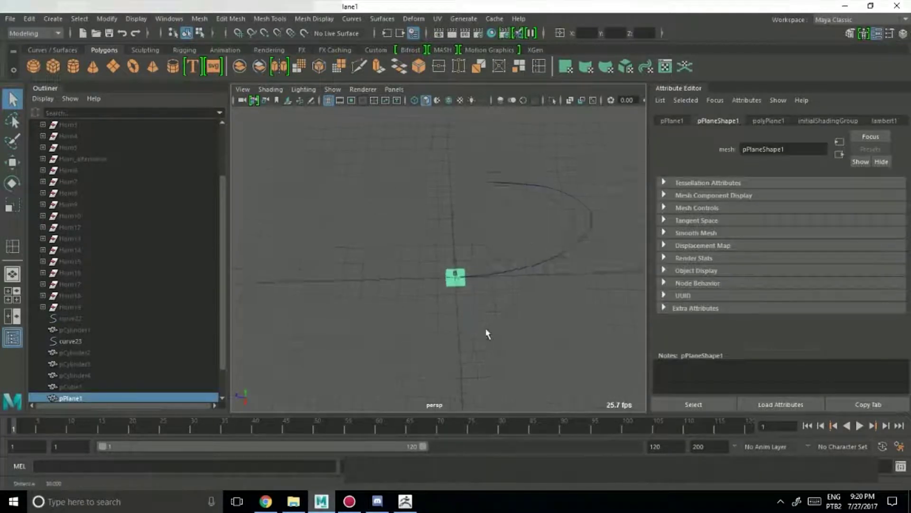
{"action": "left_click", "coordinate": [879, 34]}
{"action": "left_click", "coordinate": [903, 34]}
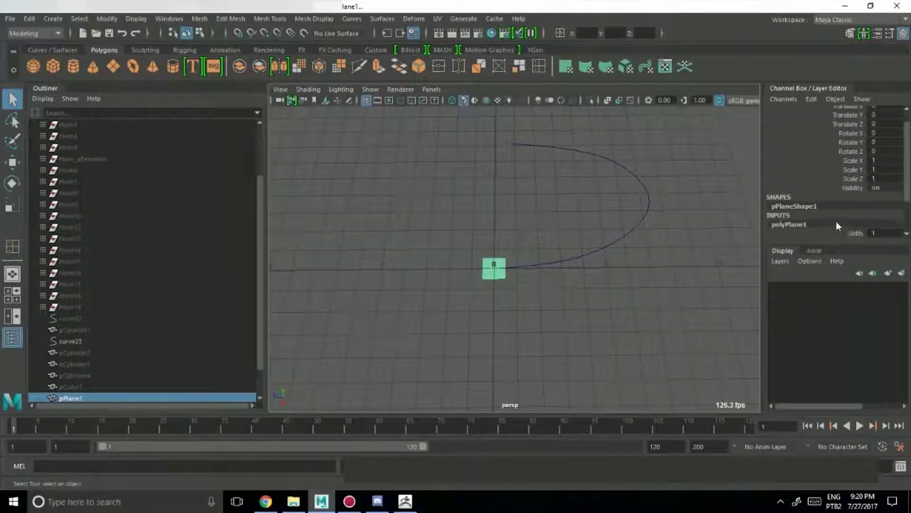
{"action": "scroll", "coordinate": [845, 221], "scroll_direction": "down", "scroll_amount": 3}
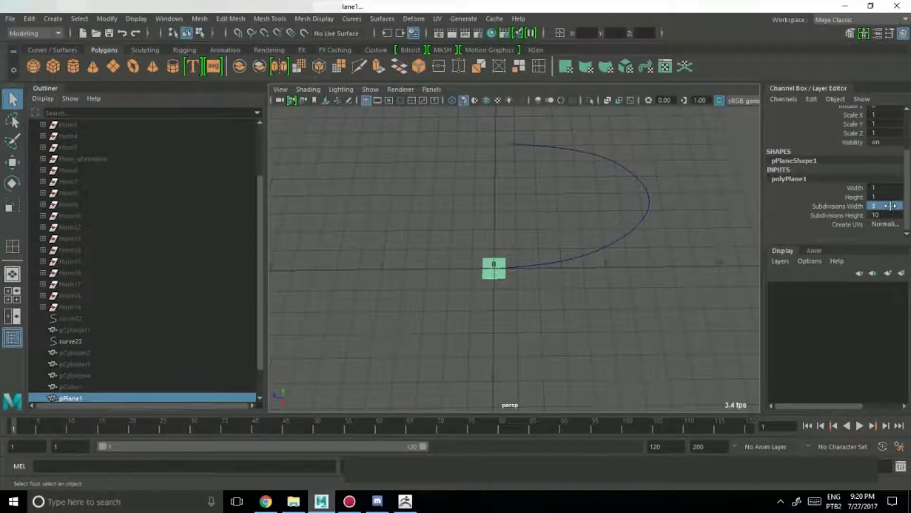
{"action": "key", "text": "4"}
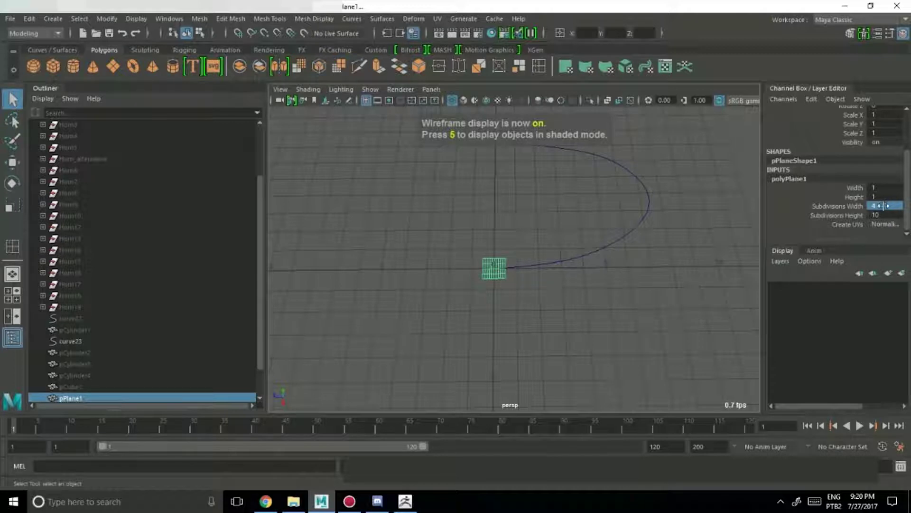
{"action": "left_click", "coordinate": [885, 215]}
{"action": "type", "text": "40"}
{"action": "key", "text": "Return"}
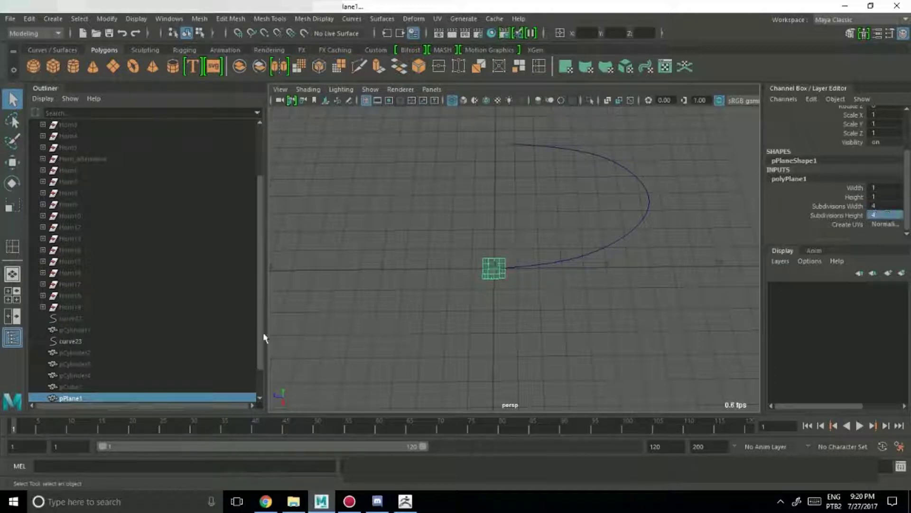
Switch back to shaded display, show the subdivided plane in the top view and enter vertex mode
{"action": "left_click_drag", "start_coordinate": [332, 313], "coordinate": [363, 301], "text": "alt"}
{"action": "right_click_drag", "start_coordinate": [362, 301], "coordinate": [635, 226], "text": "alt"}
{"action": "left_click_drag", "start_coordinate": [635, 226], "coordinate": [617, 229], "text": "alt"}
{"action": "key", "text": "5"}
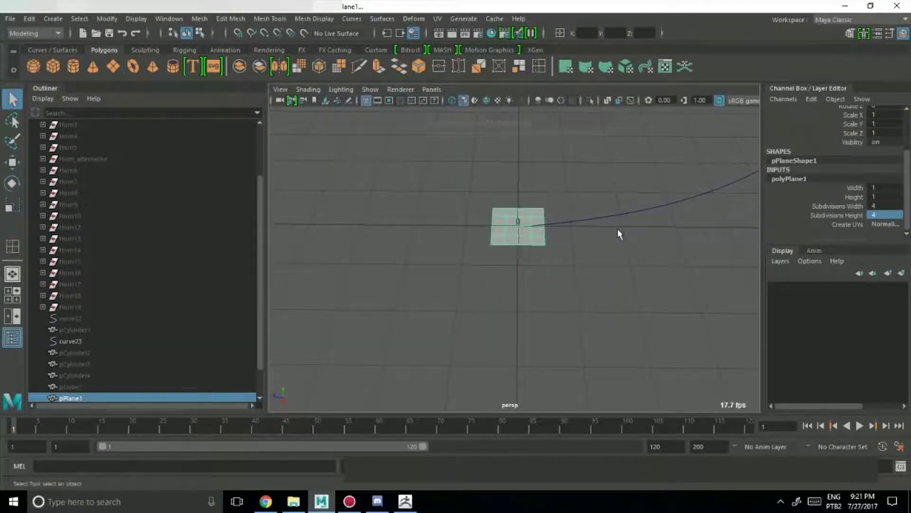
{"action": "middle_click_drag", "start_coordinate": [501, 291], "coordinate": [491, 310], "text": "alt"}
{"action": "right_click_drag", "start_coordinate": [490, 309], "coordinate": [590, 340], "text": "alt"}
{"action": "middle_click_drag", "start_coordinate": [545, 275], "coordinate": [547, 289], "text": "alt"}
{"action": "left_click_drag", "start_coordinate": [547, 288], "coordinate": [550, 299], "text": "alt"}
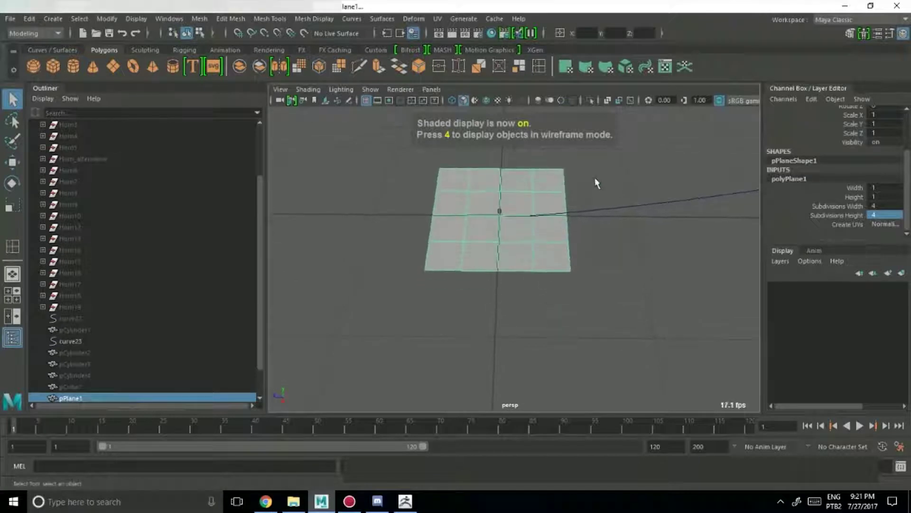
{"action": "key", "text": "space"}
{"action": "key", "text": "space"}
{"action": "right_click_drag", "start_coordinate": [433, 232], "coordinate": [749, 248], "text": "alt"}
{"action": "middle_click_drag", "start_coordinate": [570, 260], "coordinate": [551, 214], "text": "alt"}
{"action": "right_click_drag", "start_coordinate": [540, 172], "coordinate": [509, 174]}
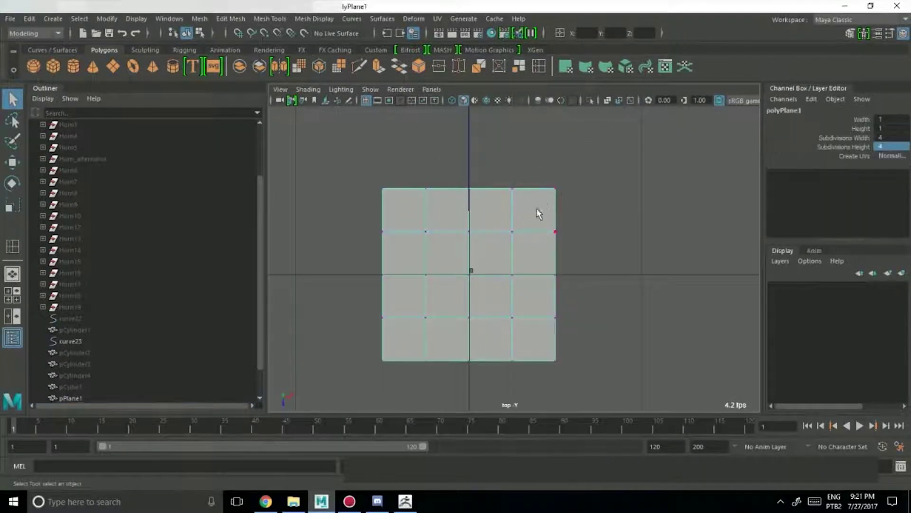
{"action": "left_click_drag", "start_coordinate": [624, 146], "coordinate": [624, 147]}
{"action": "middle_click_drag", "start_coordinate": [600, 219], "coordinate": [618, 194], "text": "alt"}
{"action": "key", "text": "w"}
{"action": "key", "text": "ctrl+z"}
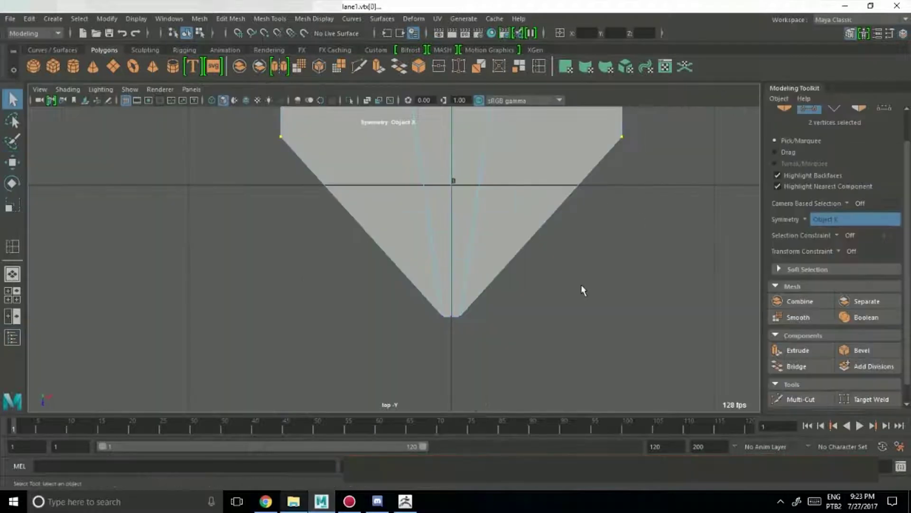
Inspect the heart-shaped profile's outline in the top and perspective views, including its smoothed form
{"action": "scroll", "coordinate": [581, 284], "scroll_direction": "down", "scroll_amount": 5}
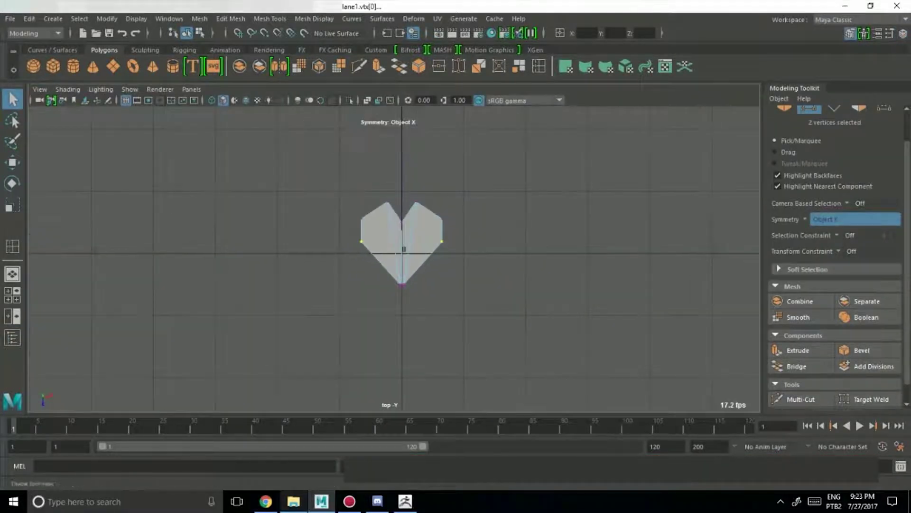
{"action": "scroll", "coordinate": [596, 257], "scroll_direction": "up", "scroll_amount": 4}
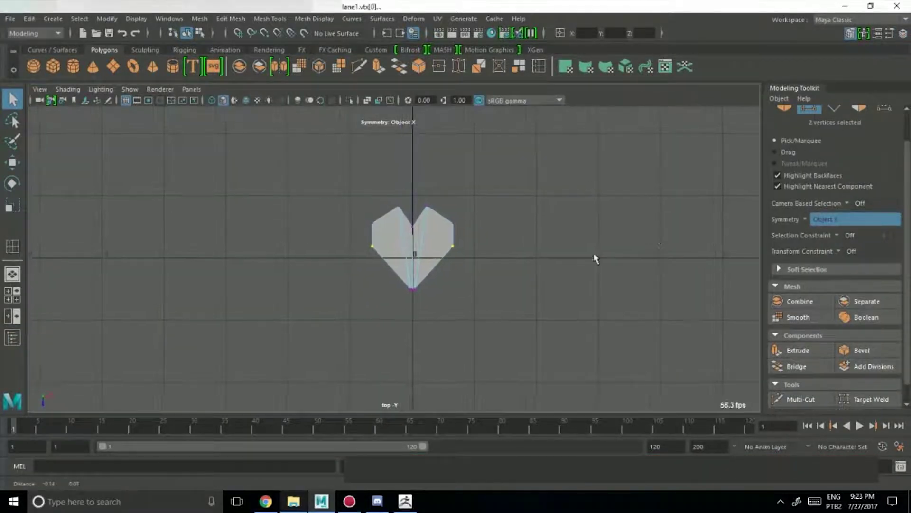
{"action": "key", "text": "space"}
{"action": "key", "text": "space"}
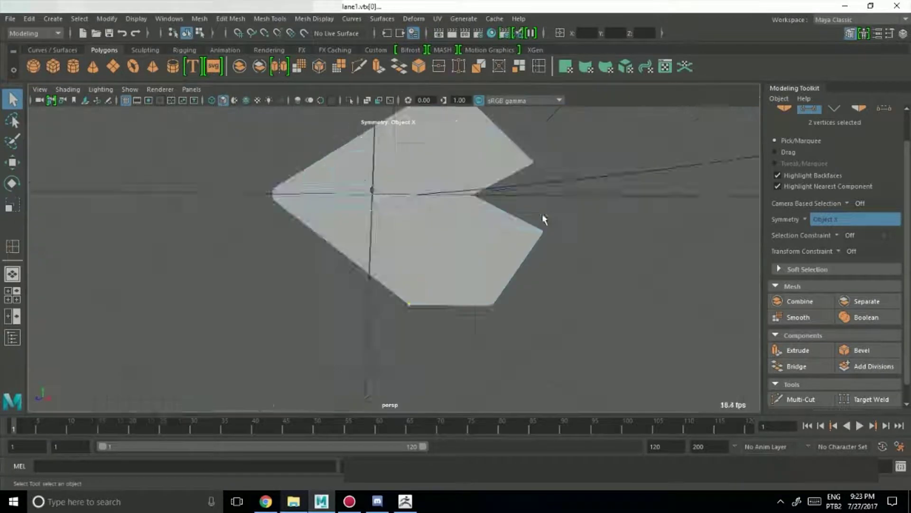
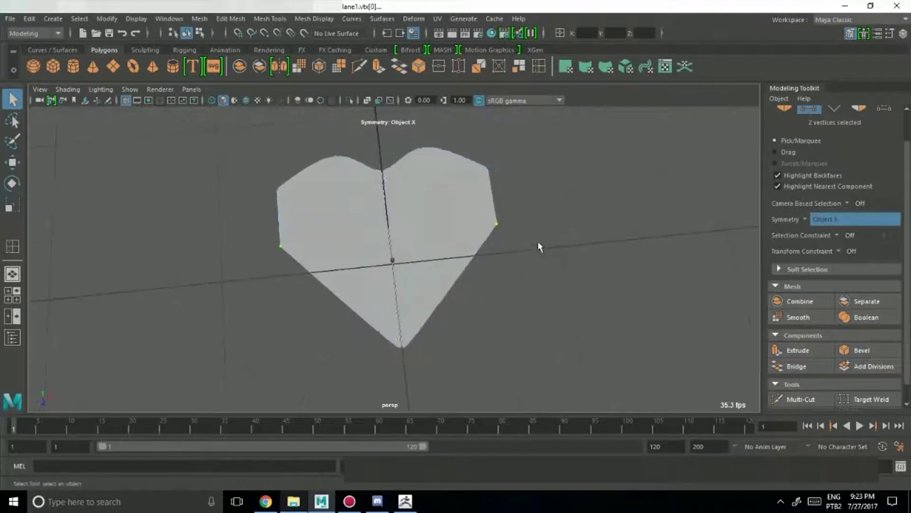
{"action": "left_click_drag", "start_coordinate": [422, 293], "coordinate": [398, 293], "text": "alt"}
{"action": "right_click_drag", "start_coordinate": [399, 293], "coordinate": [516, 285], "text": "alt"}
{"action": "middle_click_drag", "start_coordinate": [517, 286], "coordinate": [490, 285], "text": "alt"}
{"action": "left_click_drag", "start_coordinate": [490, 285], "coordinate": [479, 278], "text": "alt"}
{"action": "right_click_drag", "start_coordinate": [471, 173], "coordinate": [465, 229]}
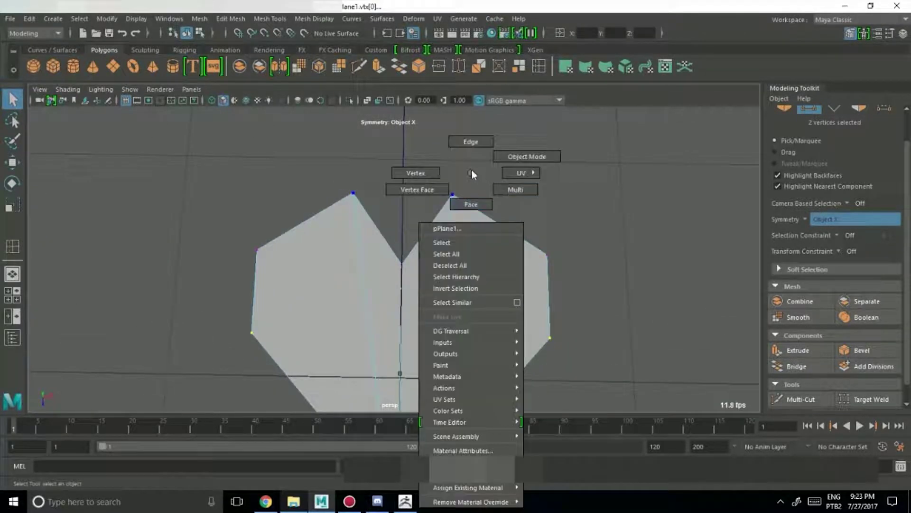
{"action": "right_click_drag", "start_coordinate": [471, 173], "coordinate": [471, 173]}
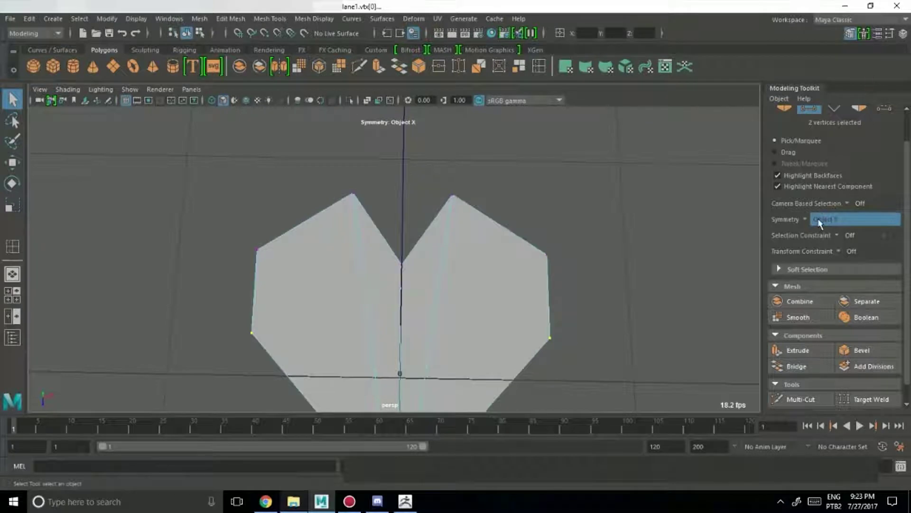
{"action": "left_click_drag", "start_coordinate": [510, 232], "coordinate": [501, 233], "text": "alt"}
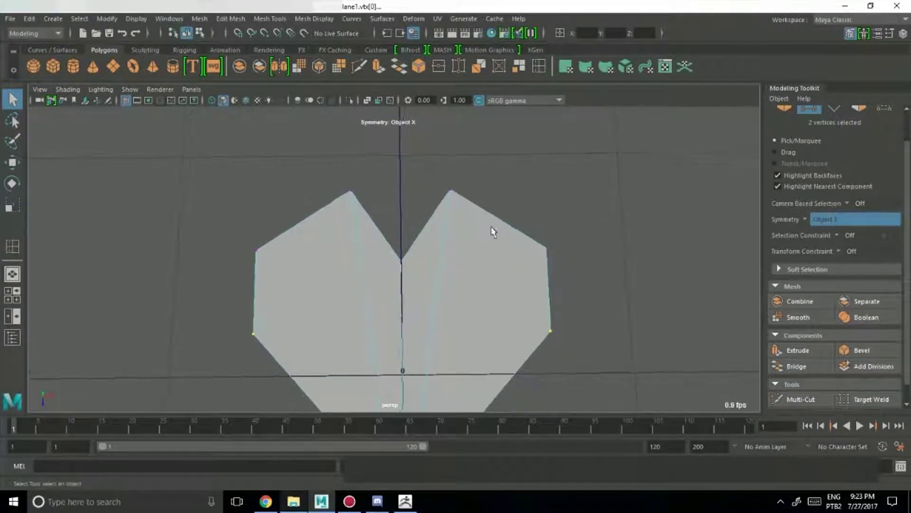
Move the heart's two peak vertices upward and slightly inward with Object X symmetry, checking the smooth preview
{"action": "left_click_drag", "start_coordinate": [489, 157], "coordinate": [489, 158]}
{"action": "key", "text": "w"}
{"action": "middle_click_drag", "start_coordinate": [488, 233], "coordinate": [485, 212]}
{"action": "key", "text": "3"}
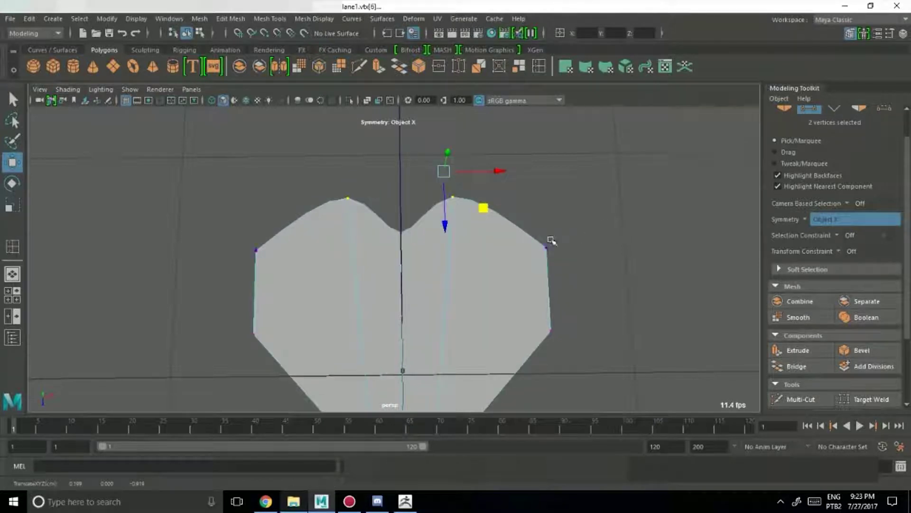
{"action": "key", "text": "q"}
{"action": "key", "text": "shift+z"}
{"action": "key", "text": "e"}
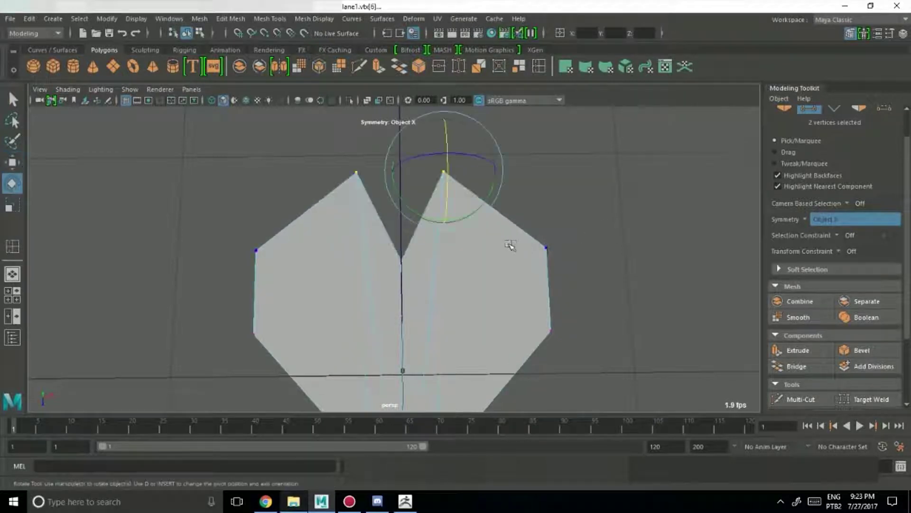
{"action": "key", "text": "w"}
{"action": "left_click_drag", "start_coordinate": [447, 224], "coordinate": [446, 209]}
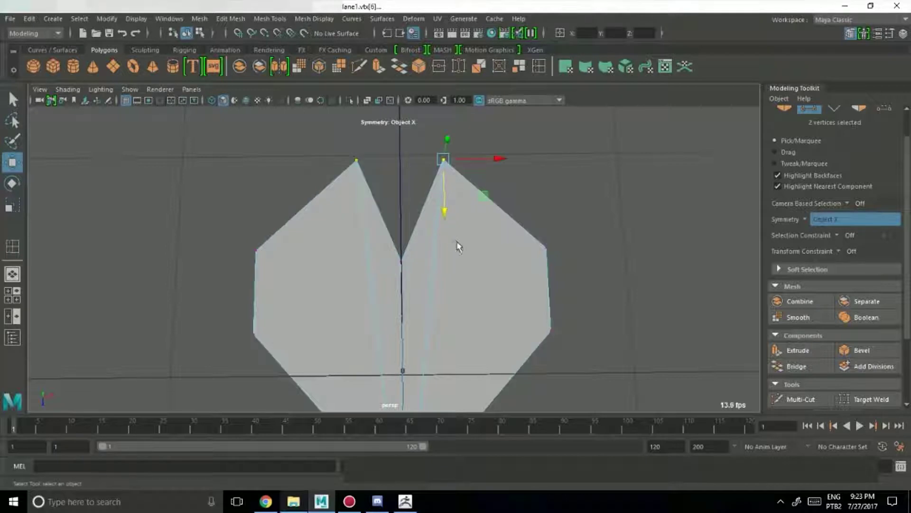
{"action": "key", "text": "q"}
Insert symmetric edge loops across the slopes between the heart's peaks and notch, and raise the new upper vertices
{"action": "right_click_drag", "start_coordinate": [570, 238], "coordinate": [512, 211], "text": "alt"}
{"action": "middle_click_drag", "start_coordinate": [516, 274], "coordinate": [519, 269], "text": "alt"}
{"action": "left_click", "coordinate": [10, 247]}
{"action": "left_click", "coordinate": [420, 226]}
{"action": "right_click_drag", "start_coordinate": [443, 226], "coordinate": [402, 180]}
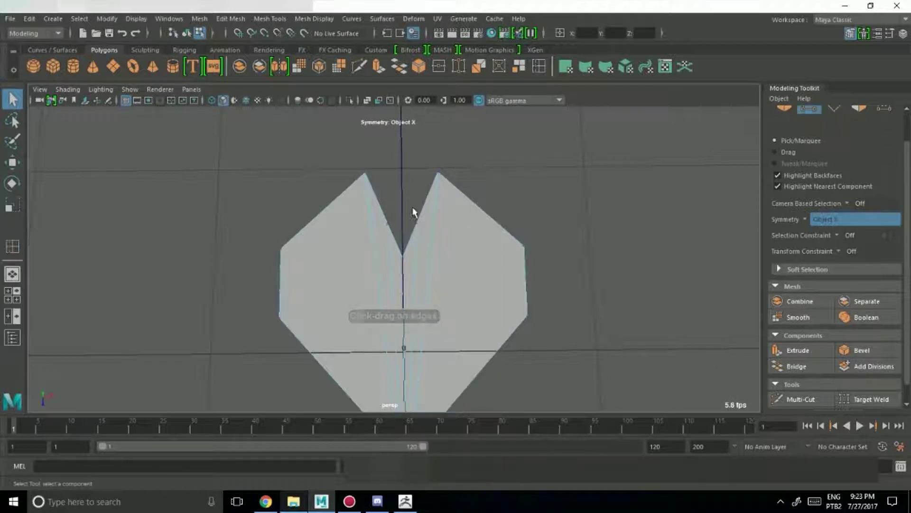
{"action": "left_click_drag", "start_coordinate": [423, 236], "coordinate": [423, 233]}
{"action": "key", "text": "w"}
{"action": "left_click_drag", "start_coordinate": [416, 280], "coordinate": [417, 255]}
{"action": "key", "text": "q"}
Move the heart's peak vertices and the new inner slope vertices outward to widen and round the two lobes
{"action": "left_click_drag", "start_coordinate": [429, 189], "coordinate": [455, 167]}
{"action": "key", "text": "w"}
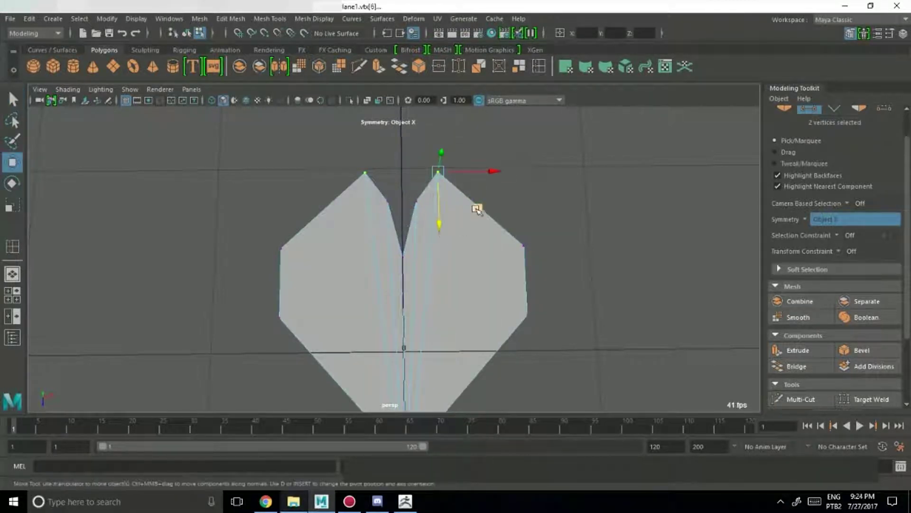
{"action": "middle_click_drag", "start_coordinate": [477, 209], "coordinate": [508, 204]}
{"action": "key", "text": "q"}
{"action": "key", "text": "w"}
{"action": "left_click_drag", "start_coordinate": [410, 210], "coordinate": [483, 203]}
{"action": "key", "text": "w"}
{"action": "middle_click_drag", "start_coordinate": [450, 261], "coordinate": [437, 255]}
{"action": "key", "text": "q"}
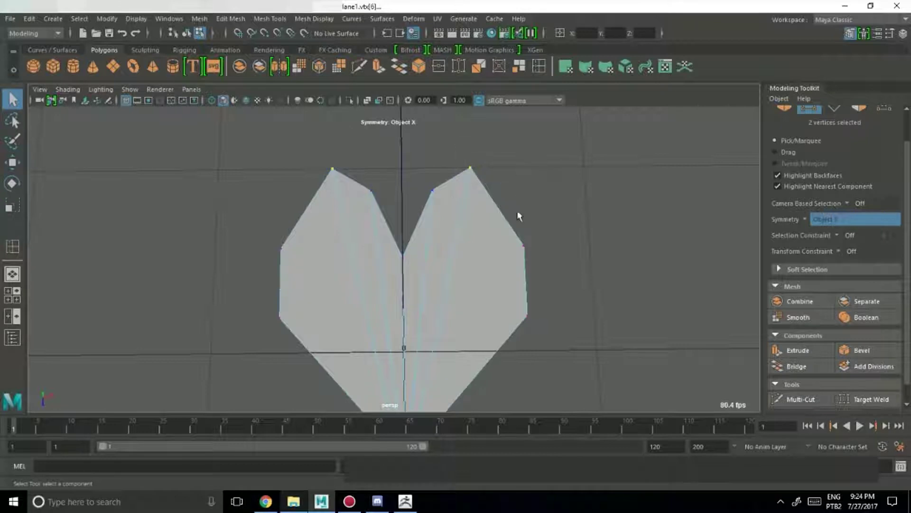
Move the heart's outer shoulder vertices outward and upward symmetrically
{"action": "left_click", "coordinate": [519, 262]}
{"action": "key", "text": "w"}
{"action": "left_click_drag", "start_coordinate": [545, 269], "coordinate": [589, 264]}
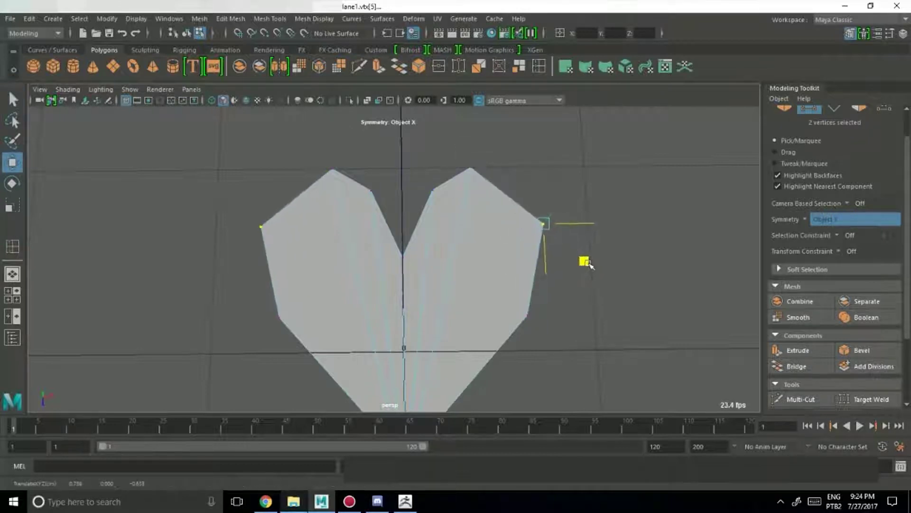
{"action": "key", "text": "q"}
Lower the inner slope vertices slightly and adjust the centre notch vertex of the heart
{"action": "left_click", "coordinate": [432, 191]}
{"action": "key", "text": "w"}
{"action": "left_click_drag", "start_coordinate": [433, 241], "coordinate": [476, 258]}
{"action": "key", "text": "q"}
{"action": "left_click", "coordinate": [403, 256]}
{"action": "key", "text": "w"}
{"action": "key", "text": "q"}
{"action": "key", "text": "w"}
{"action": "key", "text": "q"}
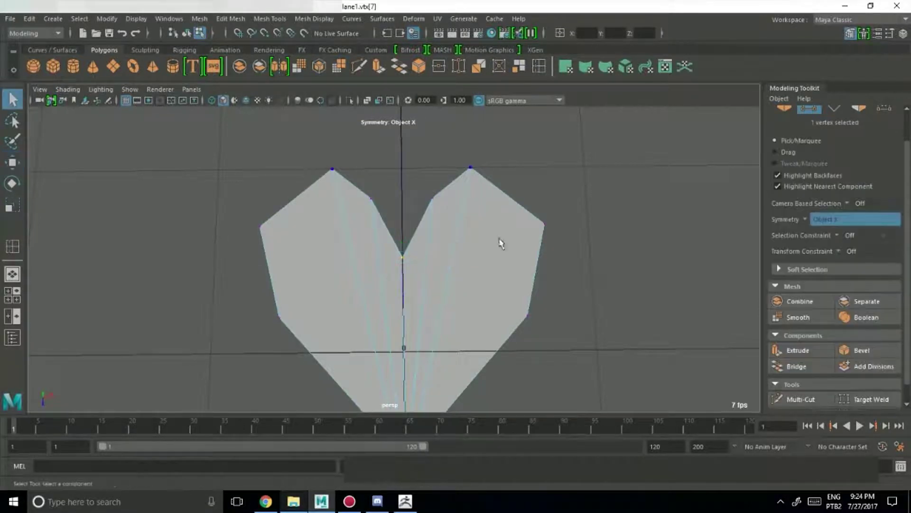
Widen the heart's shoulders slightly and reposition its lower side vertices to refine the outline
{"action": "scroll", "coordinate": [442, 222], "scroll_direction": "down", "scroll_amount": 4}
{"action": "left_click_drag", "start_coordinate": [421, 207], "coordinate": [560, 211], "text": "alt"}
{"action": "left_click_drag", "start_coordinate": [425, 240], "coordinate": [421, 240], "text": "alt"}
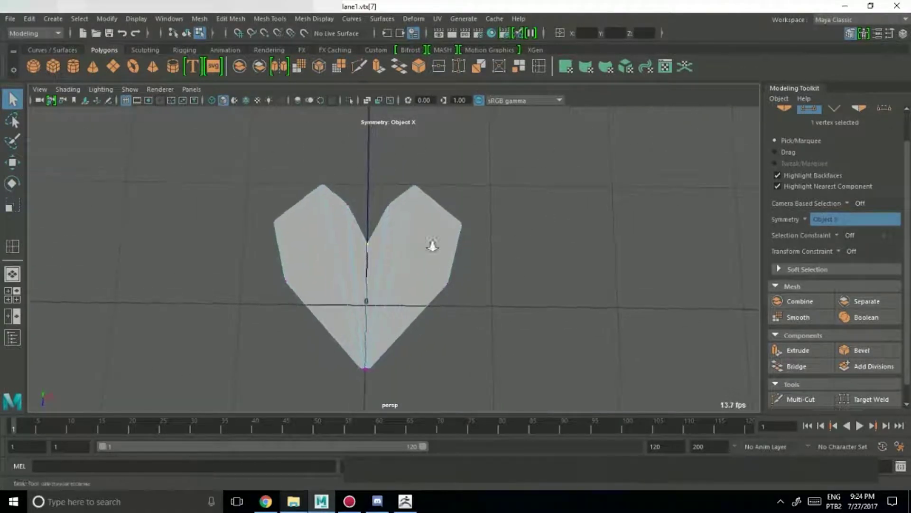
{"action": "scroll", "coordinate": [421, 240], "scroll_direction": "up", "scroll_amount": 2}
{"action": "left_click", "coordinate": [490, 222]}
{"action": "key", "text": "w"}
{"action": "left_click_drag", "start_coordinate": [513, 218], "coordinate": [528, 219]}
{"action": "key", "text": "q"}
{"action": "left_click", "coordinate": [462, 287]}
{"action": "key", "text": "w"}
{"action": "left_click_drag", "start_coordinate": [499, 325], "coordinate": [482, 251]}
{"action": "key", "text": "q"}
Select all faces of the heart profile and extrude them into a thin slab
{"action": "right_click_drag", "start_coordinate": [461, 172], "coordinate": [463, 203]}
{"action": "mouse_move", "coordinate": [468, 290]}
{"action": "left_mouse_down", "text": "alt"}
{"action": "mouse_move", "coordinate": [465, 165]}
{"action": "mouse_move", "coordinate": [461, 290]}
{"action": "left_mouse_up", "text": "alt"}
{"action": "left_click", "coordinate": [461, 290]}
{"action": "left_click_drag", "start_coordinate": [326, 289], "coordinate": [427, 265], "text": "alt"}
{"action": "left_click", "coordinate": [392, 221], "text": "shift"}
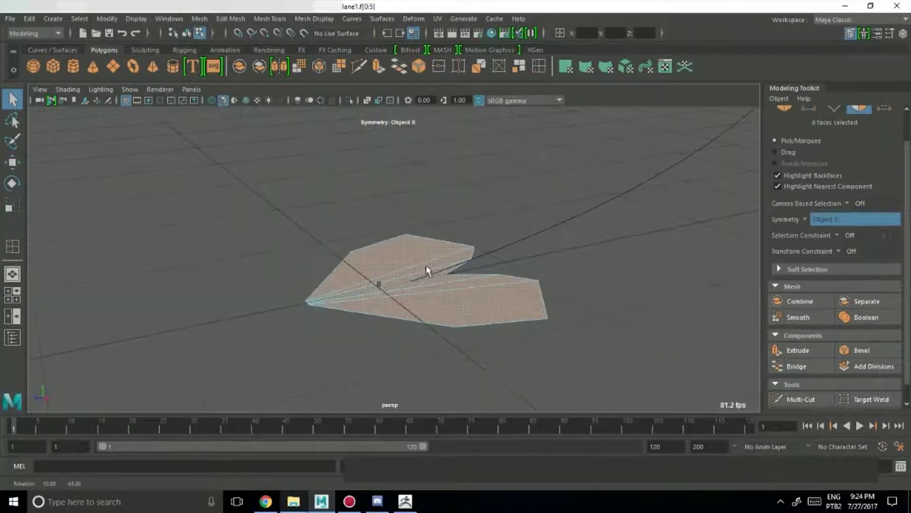
{"action": "key", "text": "ctrl+e"}
{"action": "left_click_drag", "start_coordinate": [299, 209], "coordinate": [342, 214], "text": "alt"}
{"action": "key", "text": "q"}
Return to object mode and rotate the heart slab upright in the side view, roughly perpendicular to the start of the curve
{"action": "right_click_drag", "start_coordinate": [440, 173], "coordinate": [522, 180]}
{"action": "left_click_drag", "start_coordinate": [523, 180], "coordinate": [515, 258], "text": "alt"}
{"action": "key", "text": "space"}
{"action": "key", "text": "space"}
{"action": "key", "text": "e"}
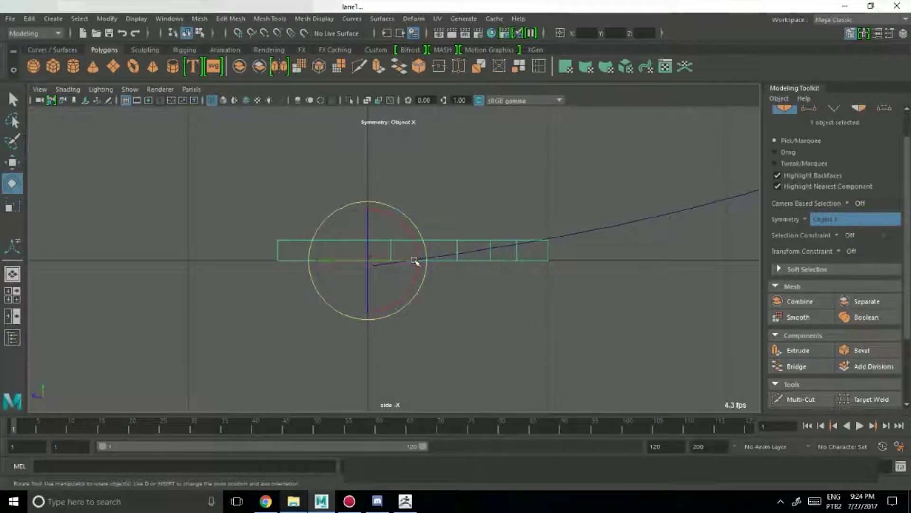
{"action": "key", "text": "ctrl+z"}
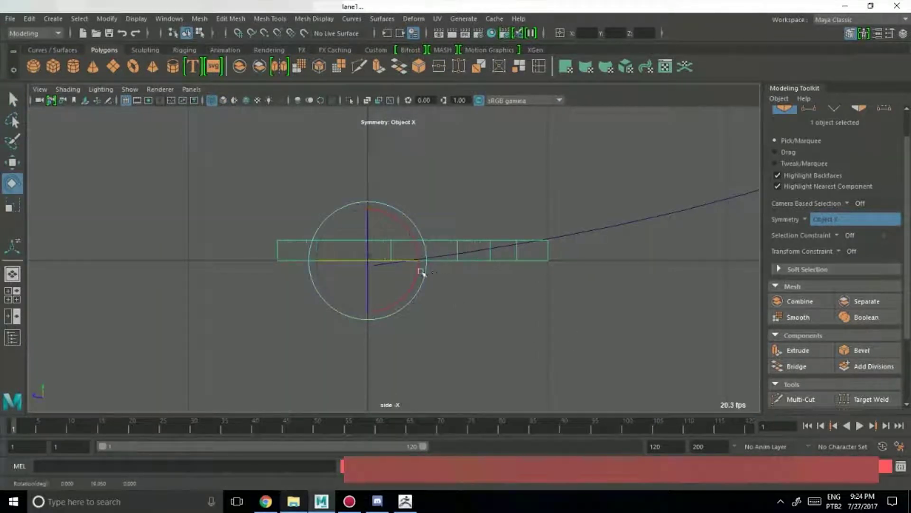
{"action": "left_click_drag", "start_coordinate": [422, 259], "coordinate": [404, 205]}
{"action": "key", "text": "space"}
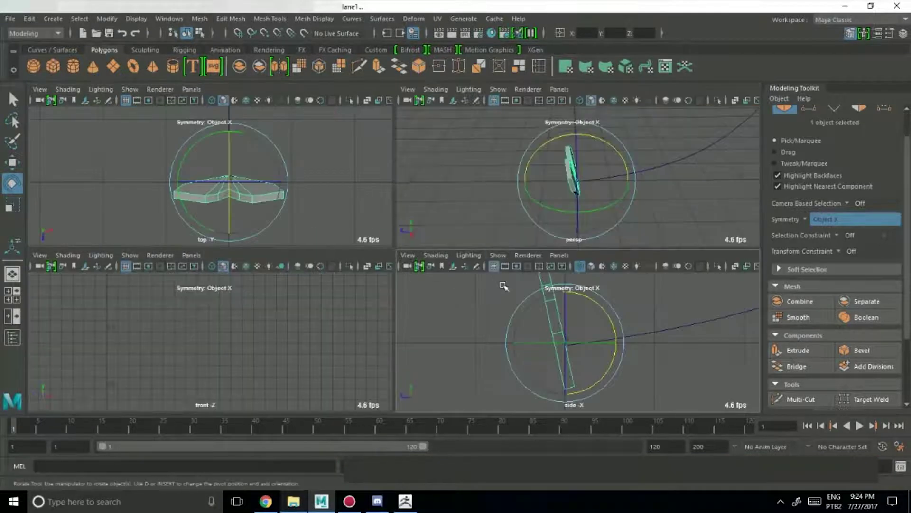
Move the upright heart slab slightly in the side view so it lines up with the start of the curve
{"action": "left_click_drag", "start_coordinate": [594, 190], "coordinate": [635, 321], "text": "alt"}
{"action": "left_click", "coordinate": [637, 326], "text": "alt"}
{"action": "key", "text": "w"}
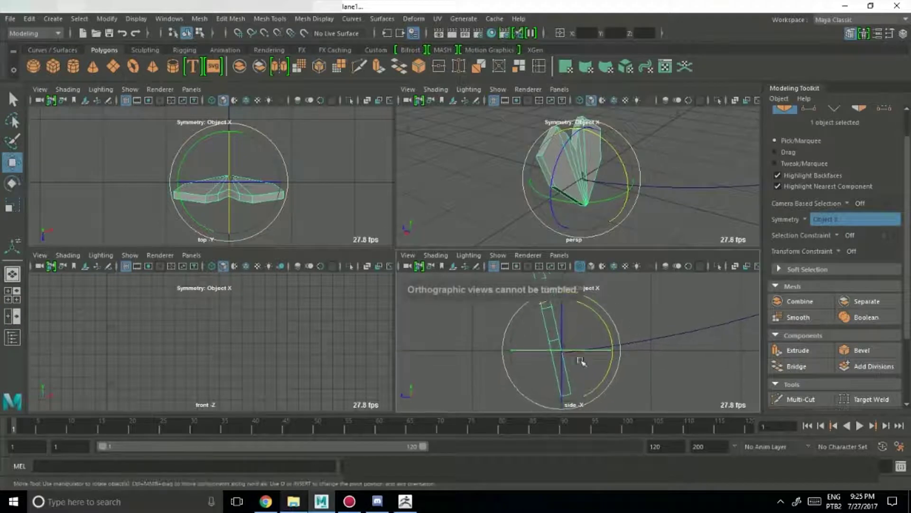
{"action": "left_click_drag", "start_coordinate": [507, 357], "coordinate": [512, 367]}
{"action": "scroll", "coordinate": [594, 190], "scroll_direction": "down", "scroll_amount": 3}
{"action": "left_click_drag", "start_coordinate": [593, 190], "coordinate": [462, 197], "text": "alt"}
{"action": "key", "text": "space"}
{"action": "key", "text": "q"}
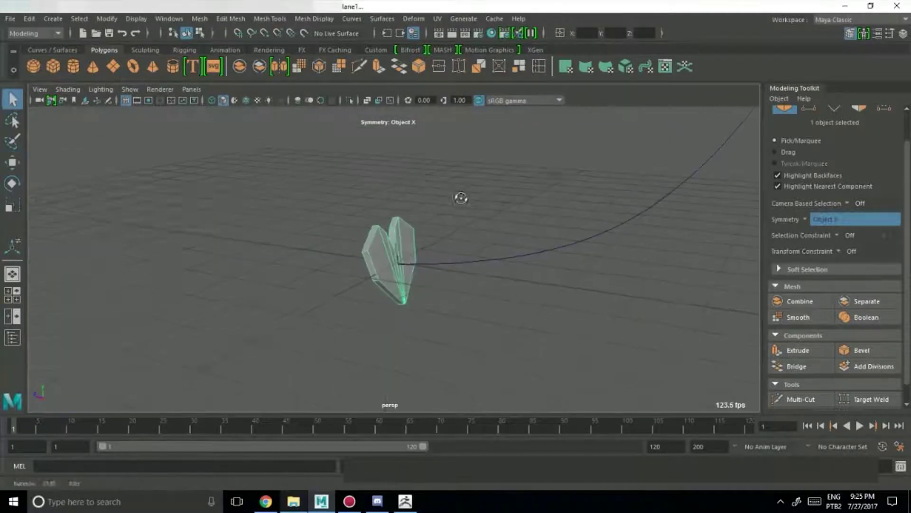
Switch the heart slab to face selection and turn symmetry off
{"action": "right_click_drag", "start_coordinate": [379, 173], "coordinate": [380, 212]}
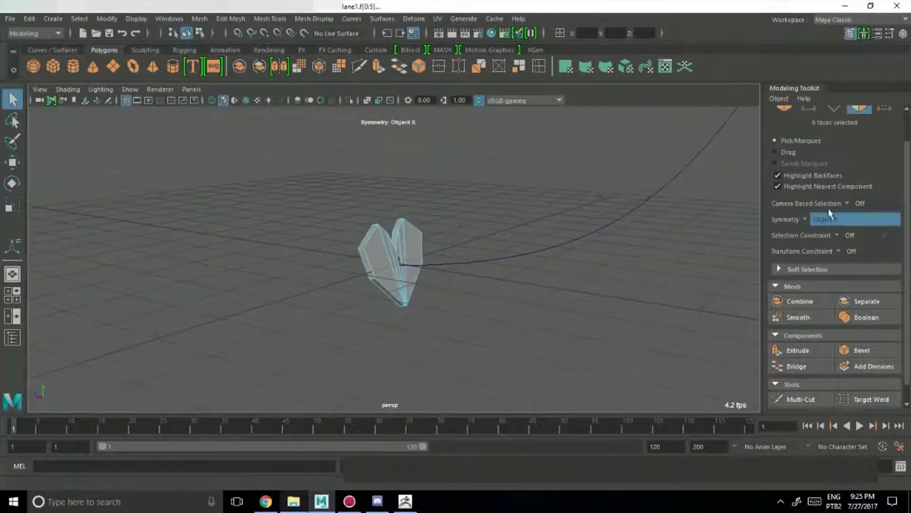
{"action": "left_click", "coordinate": [807, 218]}
{"action": "left_click", "coordinate": [820, 229]}
Select the slab's faces on the curve side together with the curve and extrude the faces along it
{"action": "left_click_drag", "start_coordinate": [577, 258], "coordinate": [383, 289], "text": "alt"}
{"action": "left_click_drag", "start_coordinate": [351, 331], "coordinate": [531, 323], "text": "alt"}
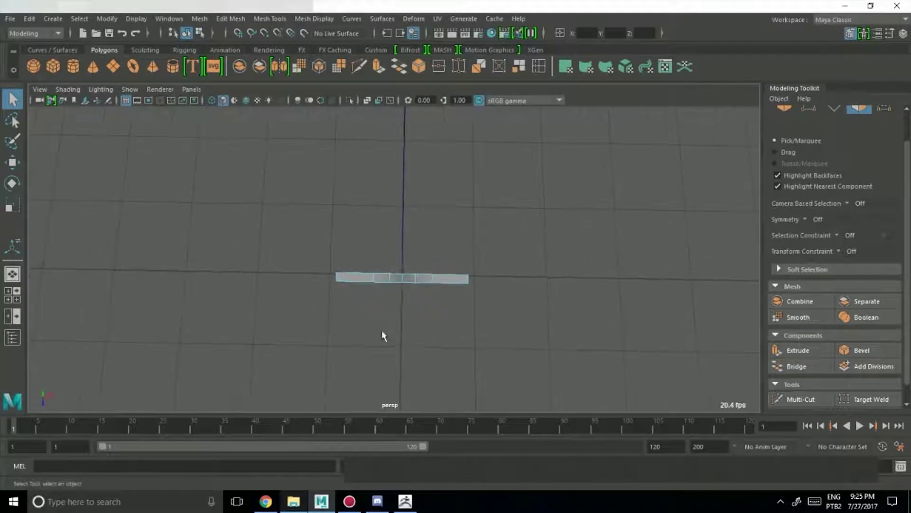
{"action": "left_click_drag", "start_coordinate": [587, 289], "coordinate": [540, 275]}
{"action": "left_click_drag", "start_coordinate": [412, 319], "coordinate": [547, 315], "text": "alt"}
{"action": "left_click_drag", "start_coordinate": [661, 289], "coordinate": [378, 218], "text": "alt"}
{"action": "left_click_drag", "start_coordinate": [540, 187], "coordinate": [541, 185], "text": "shift"}
{"action": "middle_click_drag", "start_coordinate": [518, 171], "coordinate": [529, 197], "text": "alt"}
{"action": "left_click", "coordinate": [378, 65]}
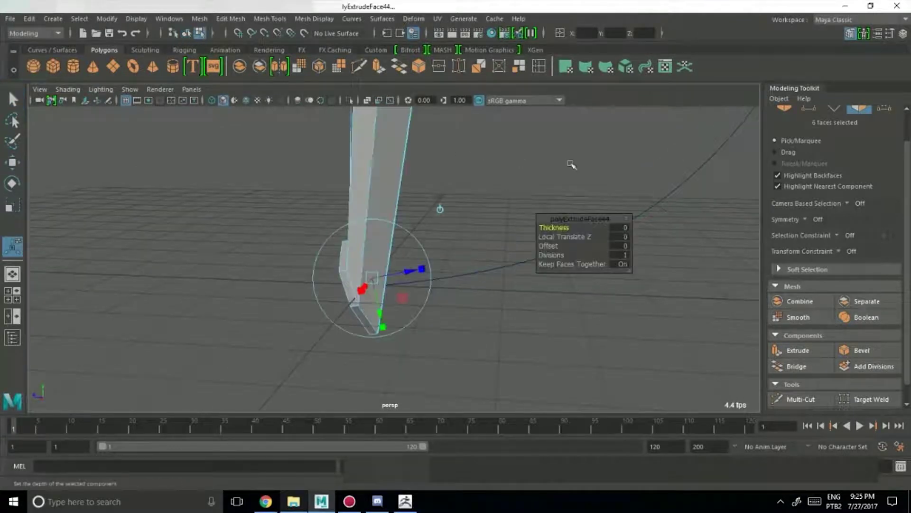
Set the extrusion's divisions to 25 so it follows the curve, and reselect the horn in object mode
{"action": "left_click_drag", "start_coordinate": [555, 227], "coordinate": [593, 227]}
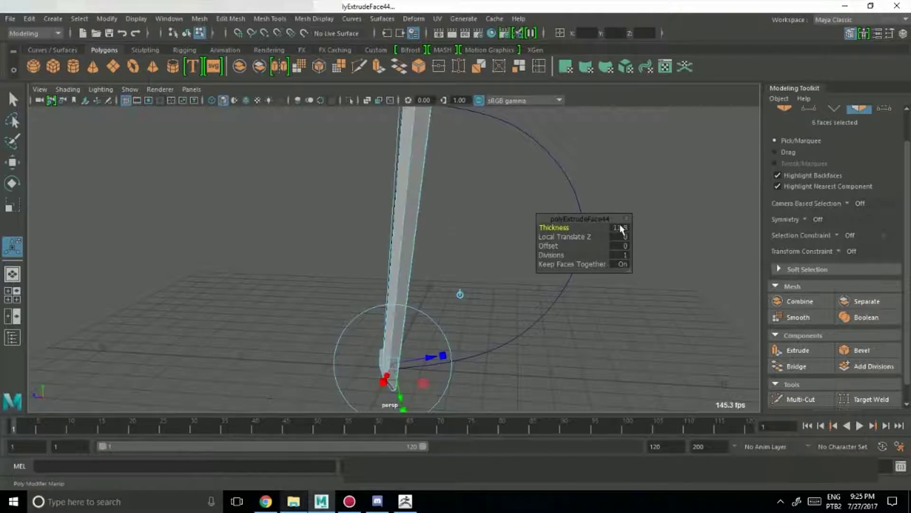
{"action": "key", "text": "ctrl+z"}
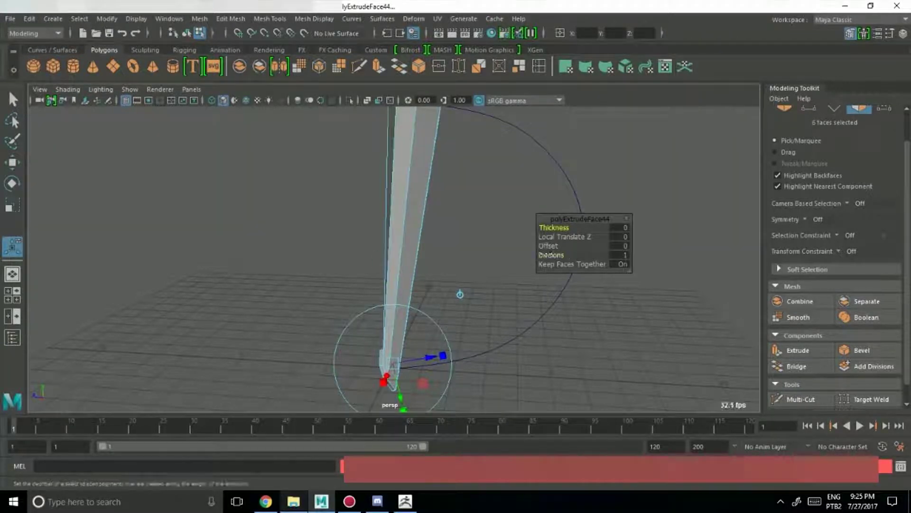
{"action": "left_click_drag", "start_coordinate": [593, 259], "coordinate": [673, 255]}
{"action": "left_click_drag", "start_coordinate": [379, 219], "coordinate": [456, 210], "text": "alt"}
{"action": "key", "text": "q"}
{"action": "right_click_drag", "start_coordinate": [451, 173], "coordinate": [504, 129]}
{"action": "left_click", "coordinate": [554, 195]}
{"action": "left_click", "coordinate": [485, 226]}
{"action": "left_click_drag", "start_coordinate": [485, 226], "coordinate": [504, 244], "text": "alt"}
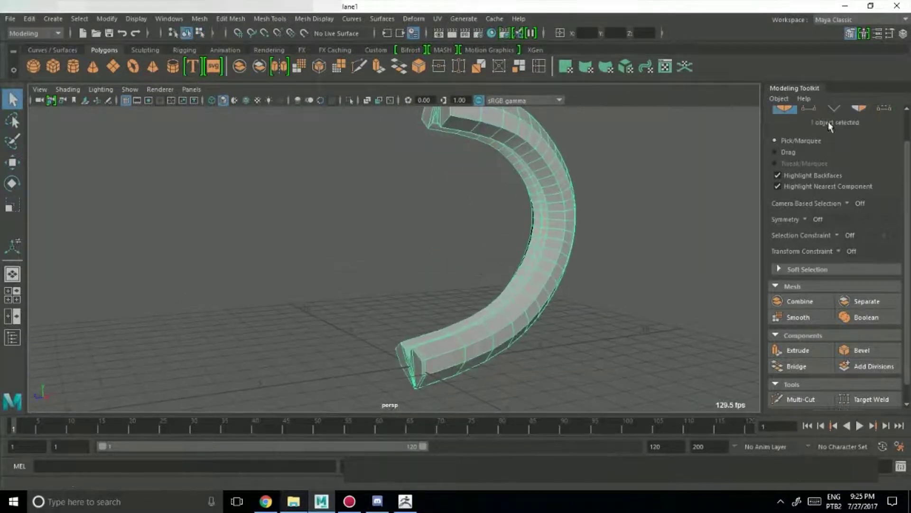
Set the taper of the horn's face extrusion to 0 so it ends in a point
{"action": "left_click", "coordinate": [878, 32]}
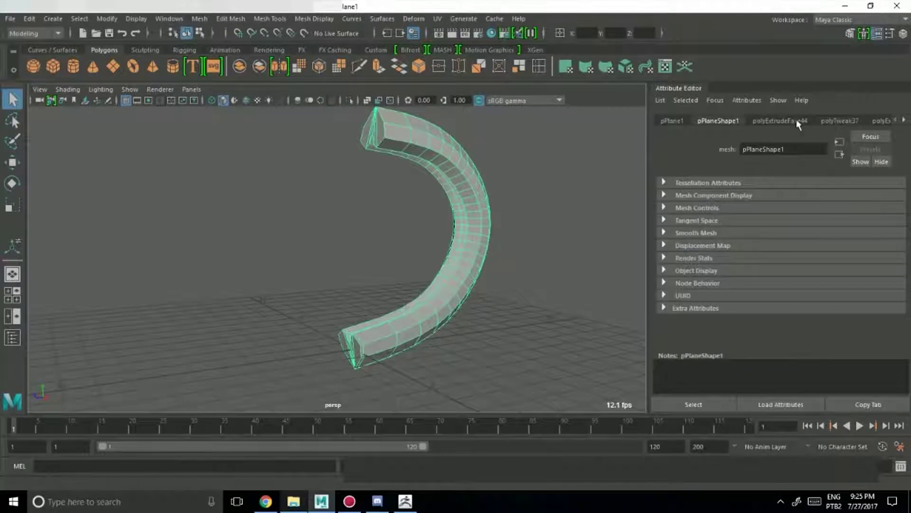
{"action": "left_click", "coordinate": [798, 121]}
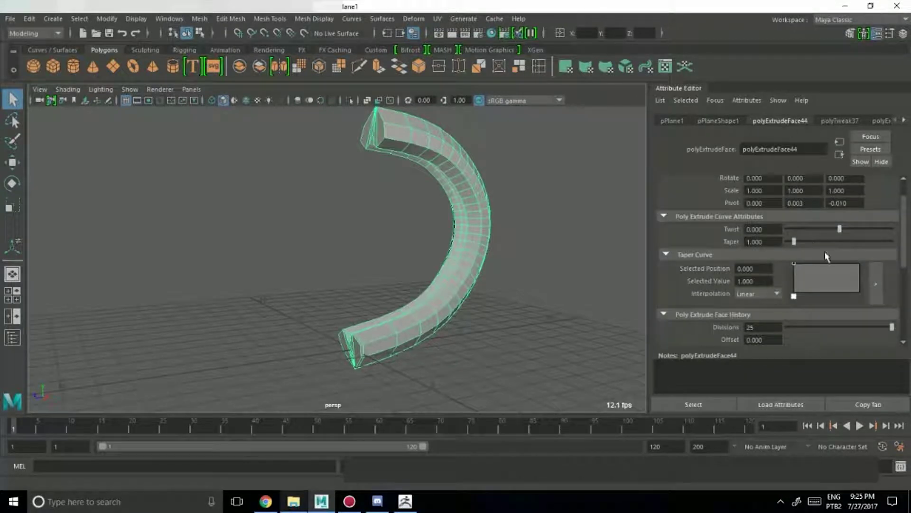
{"action": "left_click_drag", "start_coordinate": [794, 242], "coordinate": [787, 242]}
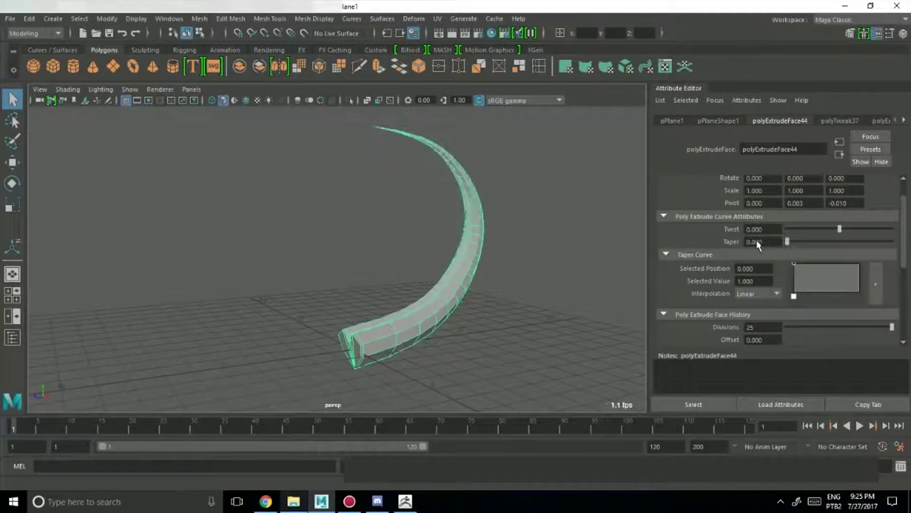
Examine the horn's heart-shaped end in both smooth preview and unsmoothed display, and view the horn from several angles
{"action": "left_click_drag", "start_coordinate": [508, 346], "coordinate": [477, 257], "text": "alt"}
{"action": "left_click", "coordinate": [486, 309]}
{"action": "left_click", "coordinate": [390, 315]}
{"action": "left_click", "coordinate": [433, 320]}
{"action": "middle_click_drag", "start_coordinate": [477, 252], "coordinate": [383, 297], "text": "alt"}
{"action": "right_click_drag", "start_coordinate": [384, 296], "coordinate": [440, 272], "text": "alt"}
{"action": "left_click", "coordinate": [441, 272]}
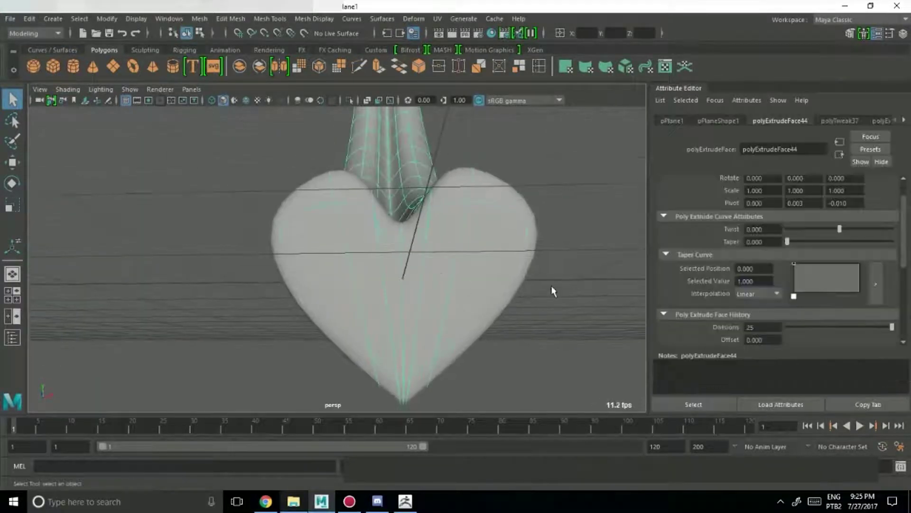
{"action": "key", "text": "1"}
{"action": "key", "text": "3"}
{"action": "key", "text": "1"}
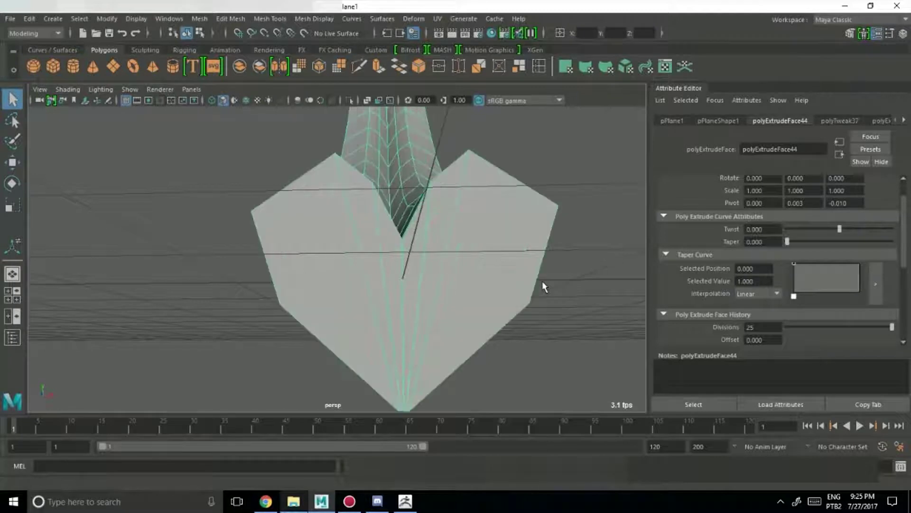
{"action": "left_click_drag", "start_coordinate": [420, 389], "coordinate": [506, 205], "text": "alt"}
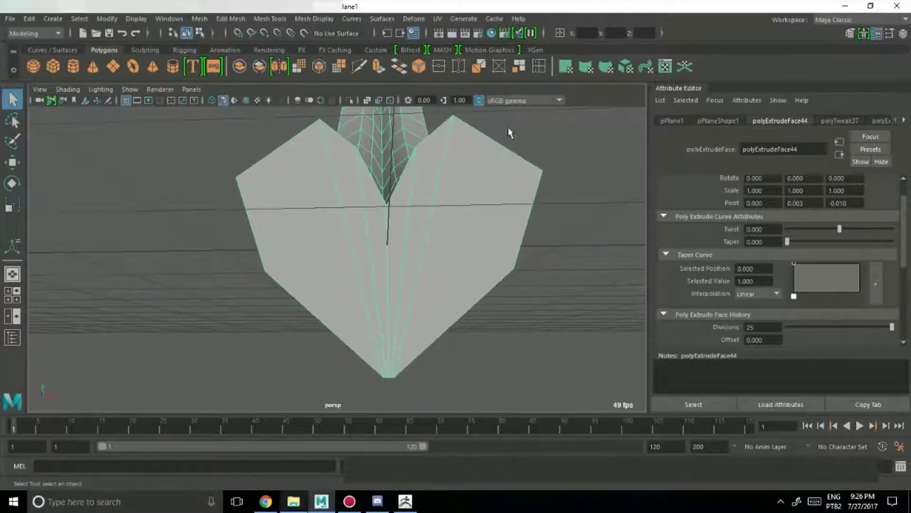
{"action": "right_click_drag", "start_coordinate": [427, 290], "coordinate": [299, 144], "text": "alt"}
{"action": "left_click_drag", "start_coordinate": [428, 143], "coordinate": [245, 257], "text": "alt"}
{"action": "right_click_drag", "start_coordinate": [332, 285], "coordinate": [252, 226], "text": "alt"}
{"action": "left_click_drag", "start_coordinate": [253, 230], "coordinate": [378, 257], "text": "alt"}
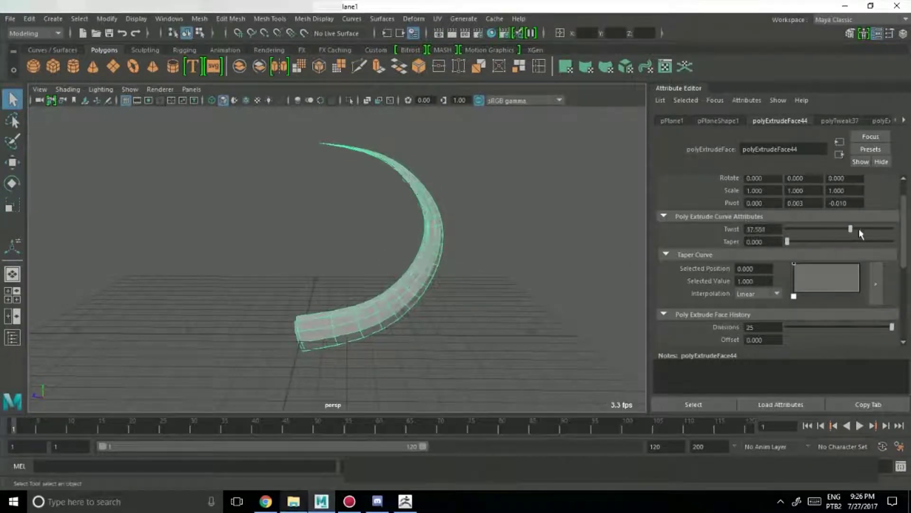
Increase the extrusion's twist strongly in the positive direction and deselect the horn to inspect it
{"action": "left_click_drag", "start_coordinate": [851, 233], "coordinate": [889, 228]}
{"action": "left_click", "coordinate": [494, 262]}
{"action": "left_click_drag", "start_coordinate": [494, 262], "coordinate": [326, 238], "text": "alt"}
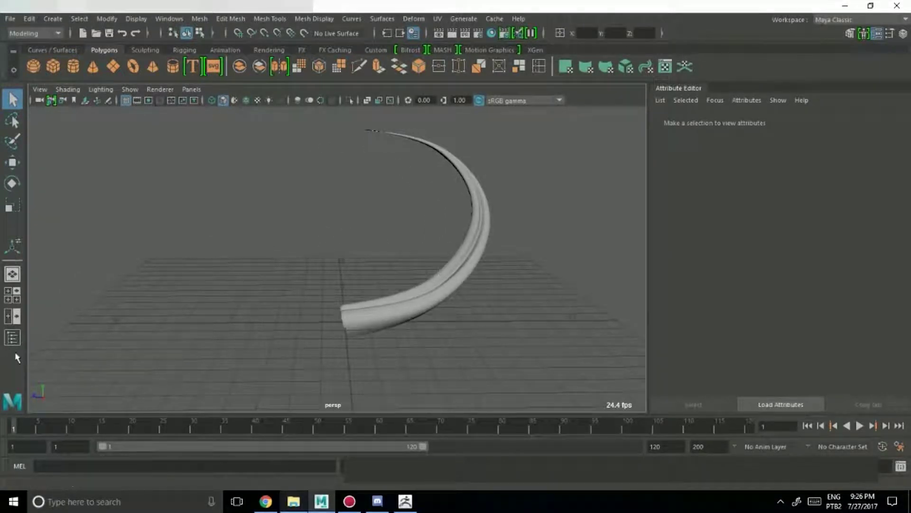
Show the Outliner, close the Attribute Editor and hide the heart horn pPlane1
{"action": "left_click", "coordinate": [12, 337]}
{"action": "left_click", "coordinate": [878, 34]}
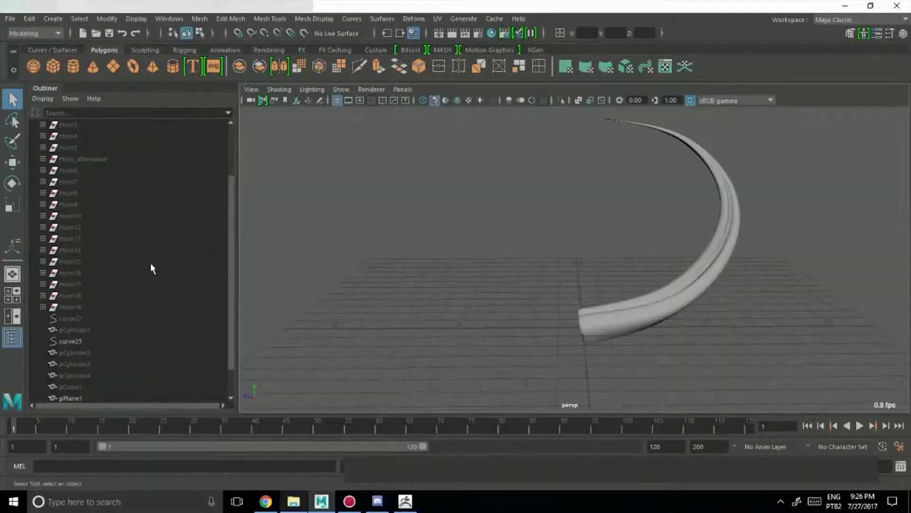
{"action": "left_click", "coordinate": [43, 307]}
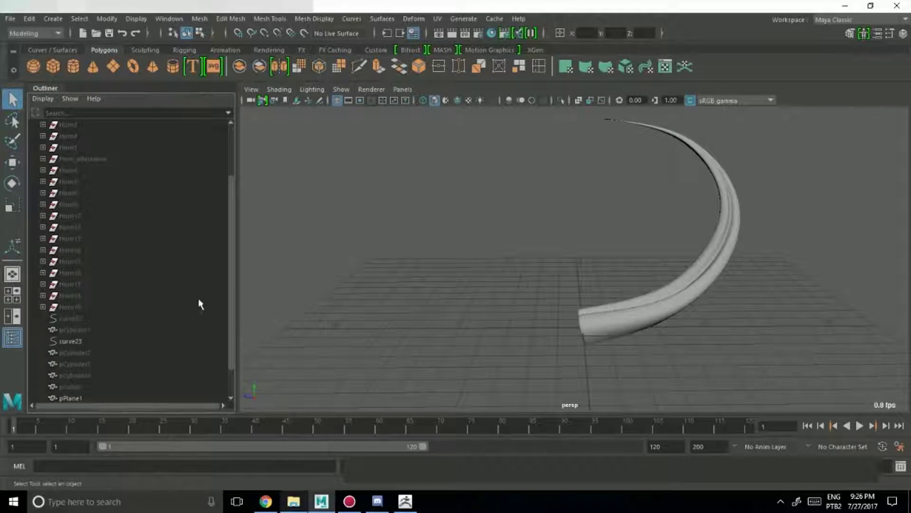
{"action": "scroll", "coordinate": [233, 304], "scroll_direction": "down", "scroll_amount": 3}
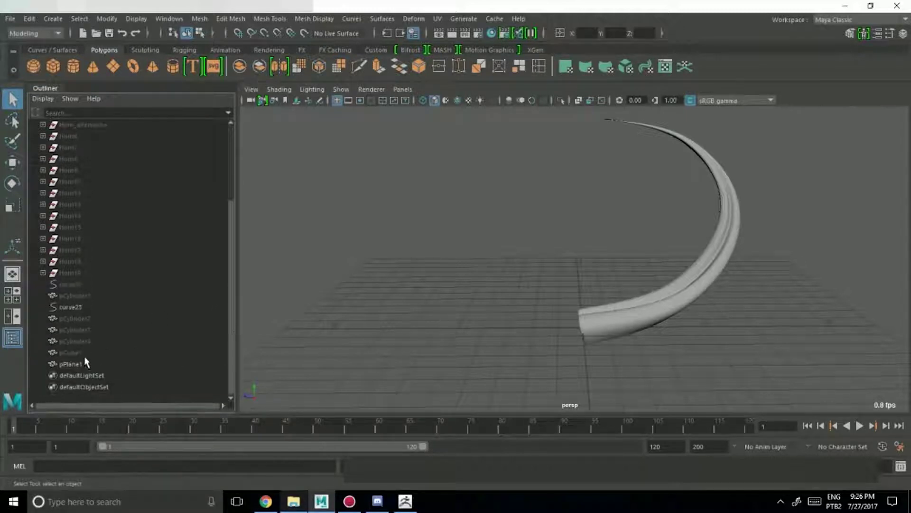
{"action": "left_click", "coordinate": [84, 354]}
{"action": "left_click", "coordinate": [84, 295]}
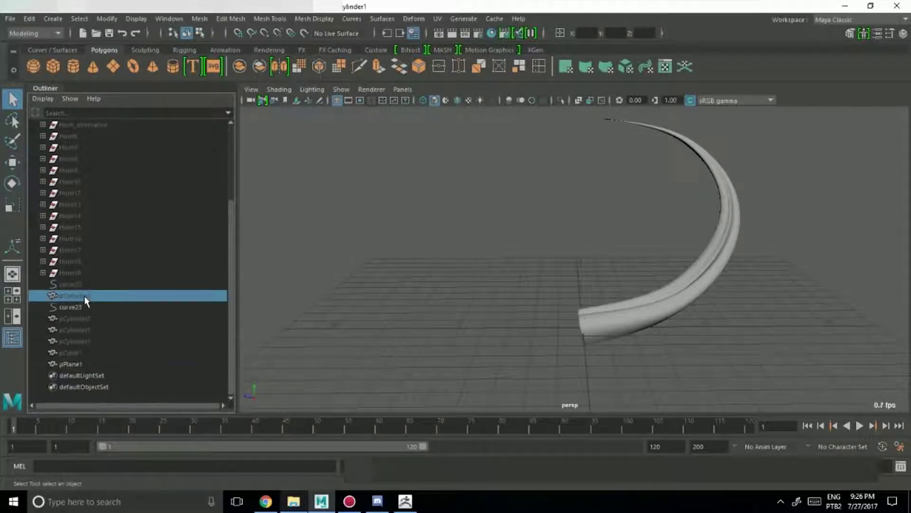
{"action": "left_click", "coordinate": [75, 363]}
{"action": "key", "text": "ctrl+h"}
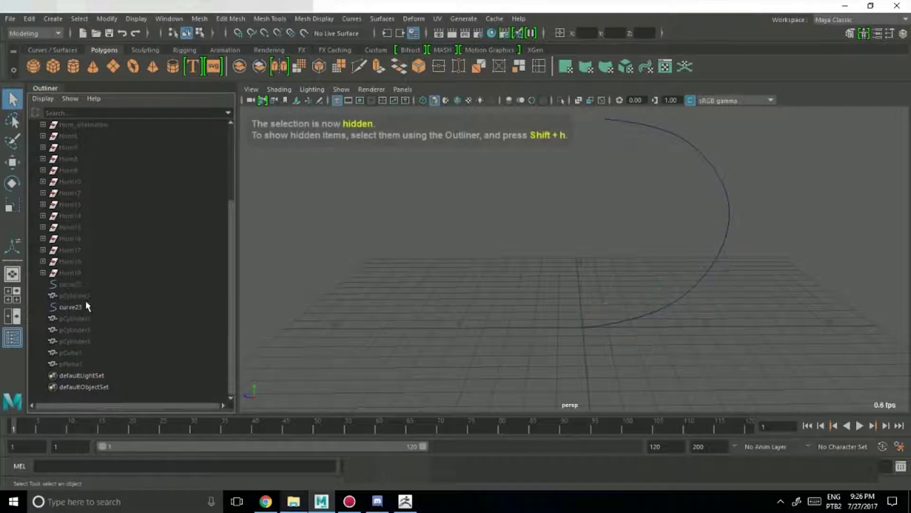
Unhide the cylinder horn pCylinder1 and frame it in the perspective view
{"action": "left_click", "coordinate": [82, 297]}
{"action": "key", "text": "shift+h"}
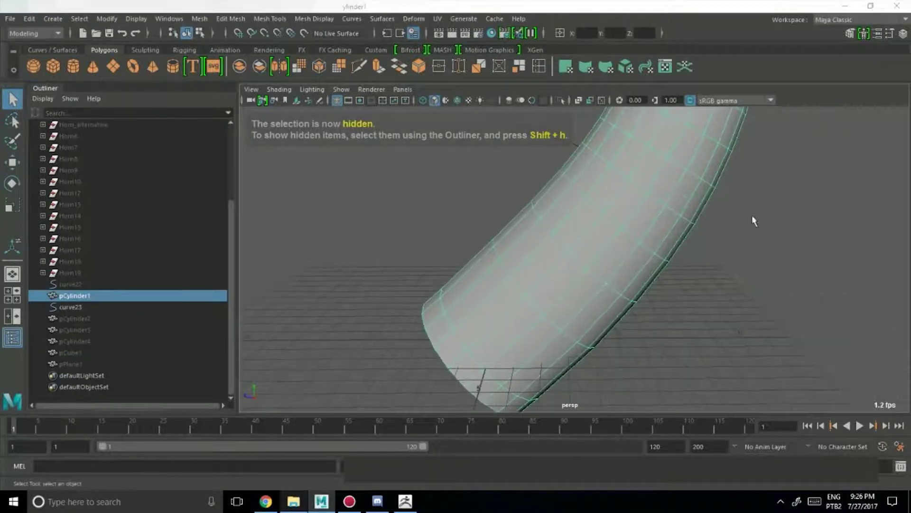
{"action": "key", "text": "f"}
{"action": "left_click_drag", "start_coordinate": [362, 193], "coordinate": [545, 285], "text": "alt"}
{"action": "right_click_drag", "start_coordinate": [545, 285], "coordinate": [567, 247], "text": "alt"}
{"action": "mouse_move", "coordinate": [566, 248]}
{"action": "left_mouse_down", "text": "alt"}
{"action": "mouse_move", "coordinate": [688, 271]}
{"action": "mouse_move", "coordinate": [561, 250]}
{"action": "left_mouse_up", "text": "alt"}
{"action": "mouse_move", "coordinate": [562, 250]}
{"action": "middle_mouse_down", "text": "alt"}
{"action": "mouse_move", "coordinate": [542, 241]}
{"action": "mouse_move", "coordinate": [550, 238]}
{"action": "middle_mouse_up", "text": "alt"}
Export the selected horn to the desktop as an OBJ file named Test
{"action": "left_click", "coordinate": [5, 19]}
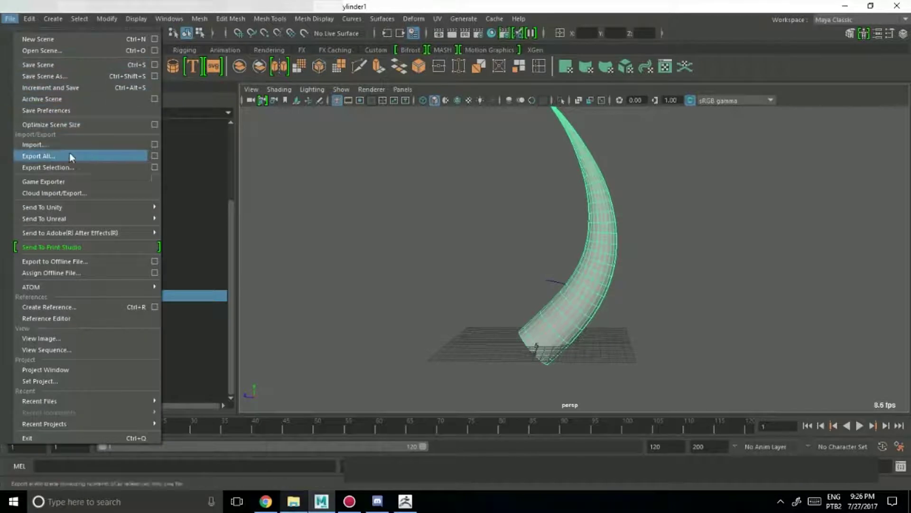
{"action": "left_click", "coordinate": [90, 168]}
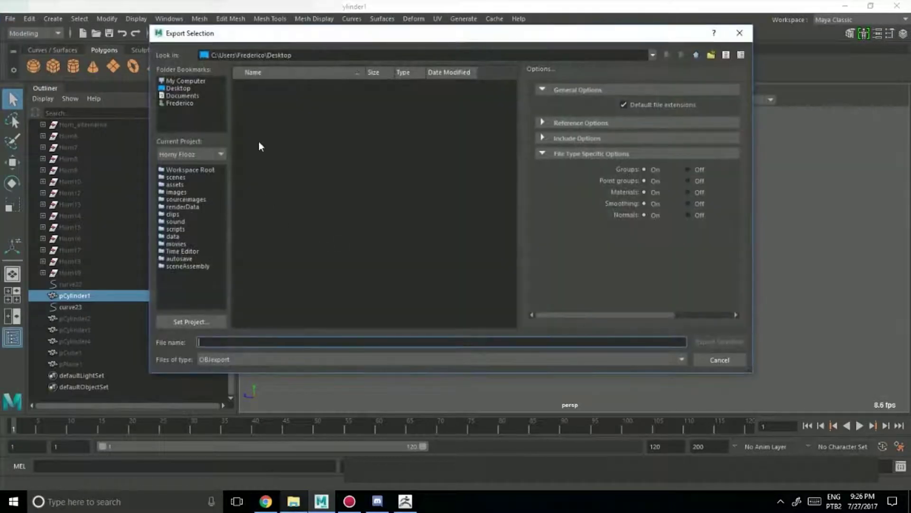
{"action": "left_click_drag", "start_coordinate": [350, 35], "coordinate": [910, 95]}
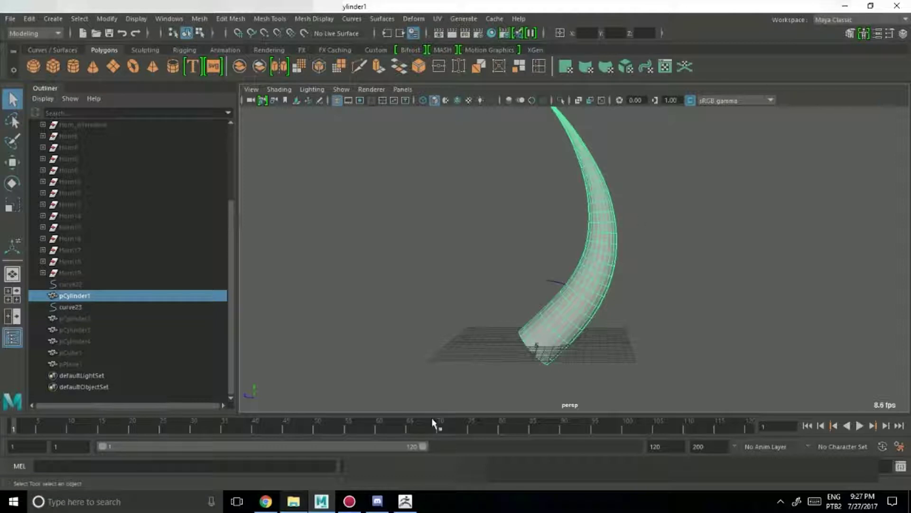
Switch to ZBrush and frame the imported Test horn with its polygon wireframe displayed
{"action": "left_click", "coordinate": [845, 6]}
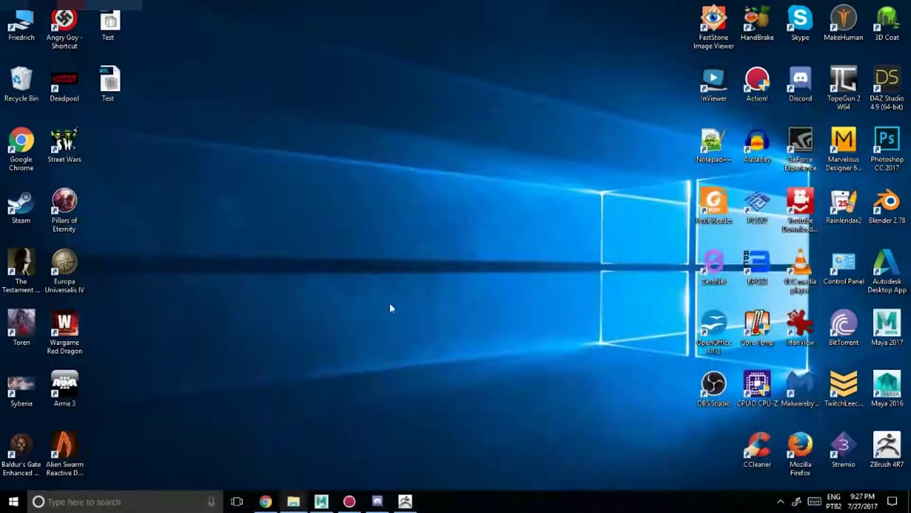
{"action": "left_click", "coordinate": [413, 503]}
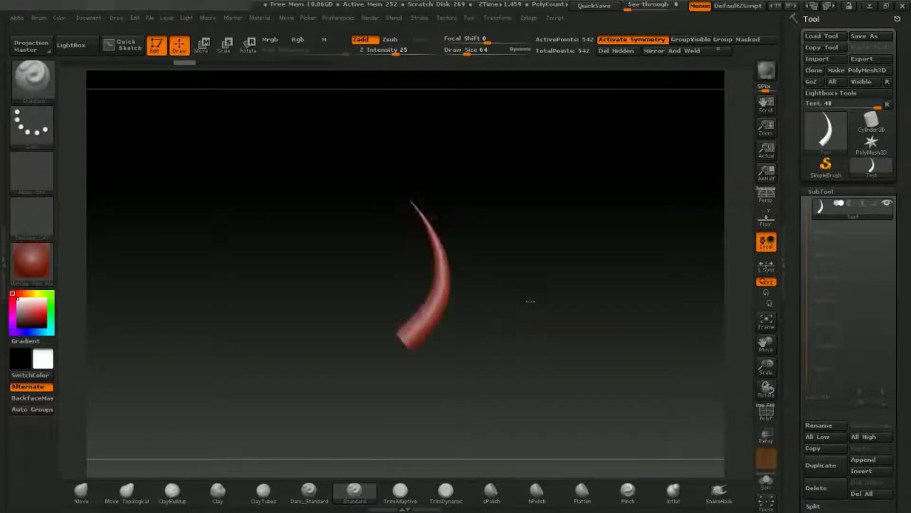
{"action": "mouse_move", "coordinate": [519, 300]}
{"action": "left_mouse_down", "text": "alt"}
{"action": "mouse_move", "coordinate": [392, 317]}
{"action": "mouse_move", "coordinate": [531, 275]}
{"action": "mouse_move", "coordinate": [495, 270]}
{"action": "mouse_move", "coordinate": [517, 291]}
{"action": "mouse_move", "coordinate": [539, 237]}
{"action": "mouse_move", "coordinate": [563, 252]}
{"action": "mouse_move", "coordinate": [550, 325]}
{"action": "mouse_move", "coordinate": [560, 295]}
{"action": "mouse_move", "coordinate": [548, 287]}
{"action": "mouse_move", "coordinate": [540, 336]}
{"action": "mouse_move", "coordinate": [584, 349]}
{"action": "mouse_move", "coordinate": [605, 305]}
{"action": "left_mouse_up", "text": "alt"}
{"action": "key", "text": "shift+f"}
{"action": "key", "text": "shift+f"}
{"action": "key", "text": "f"}
{"action": "key", "text": "shift+f"}
Try subdividing the horn by one level, inspect the denser mesh and undo the subdivision
{"action": "key", "text": "ctrl+d"}
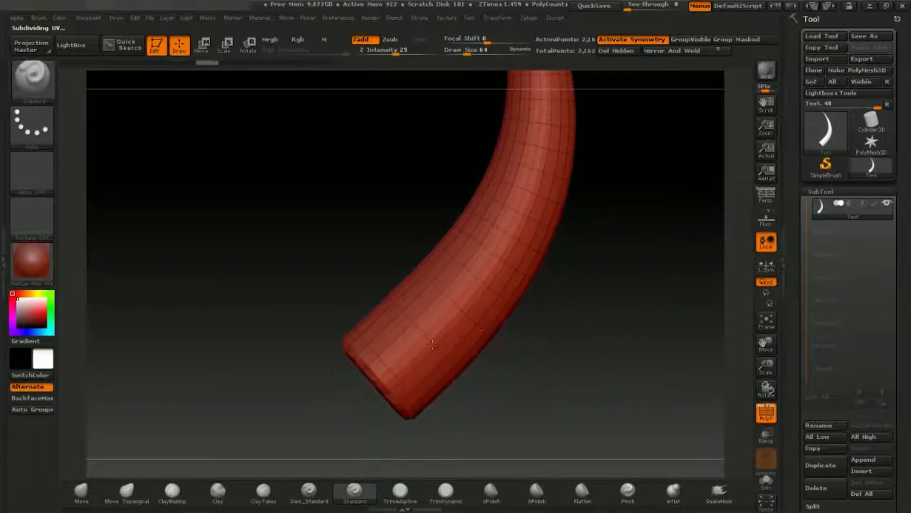
{"action": "key", "text": "shift+f"}
{"action": "left_click_drag", "start_coordinate": [588, 346], "coordinate": [553, 350], "text": "alt"}
{"action": "key", "text": "shift+f"}
{"action": "key", "text": "ctrl+z"}
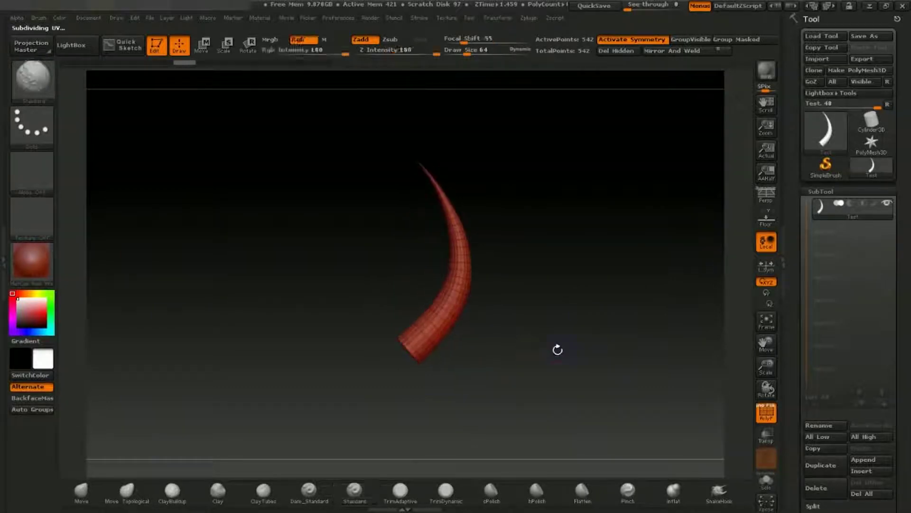
Frame the horn and create a new InsertMesh brush from it
{"action": "key", "text": "b"}
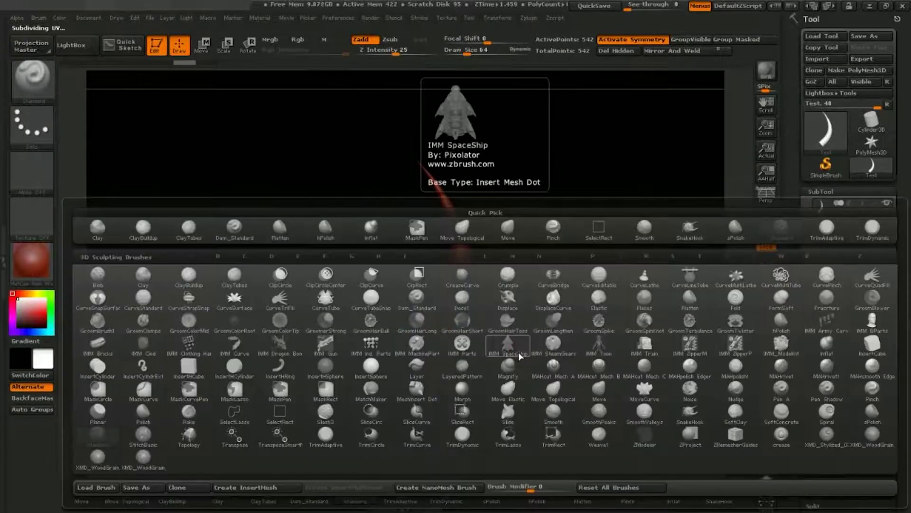
{"action": "key", "text": "f"}
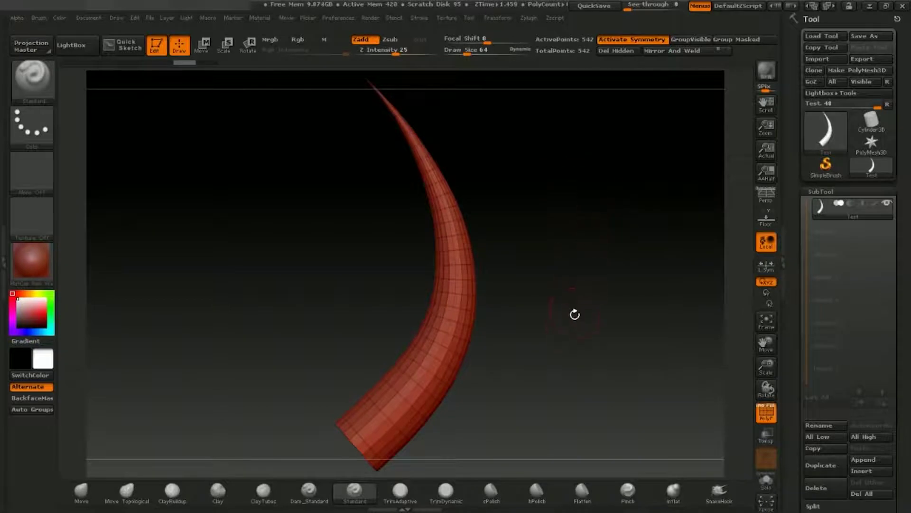
{"action": "key", "text": "b"}
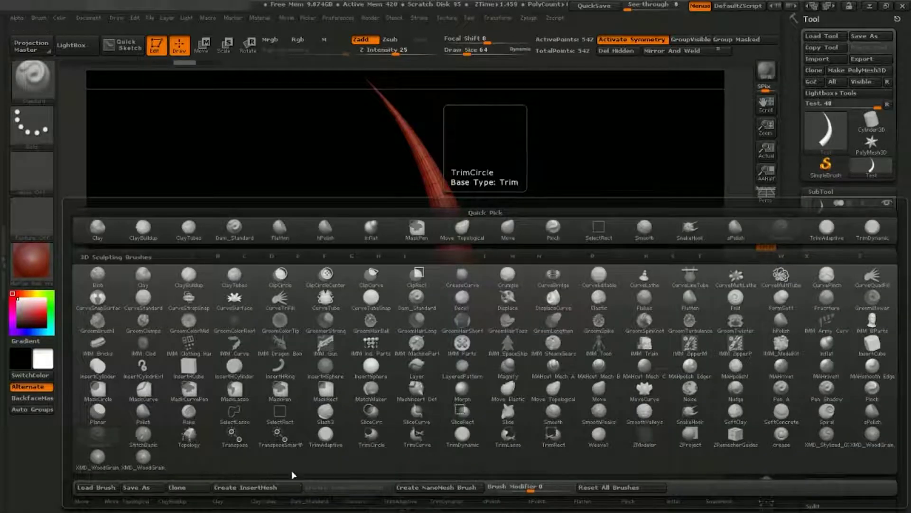
{"action": "left_click", "coordinate": [269, 487]}
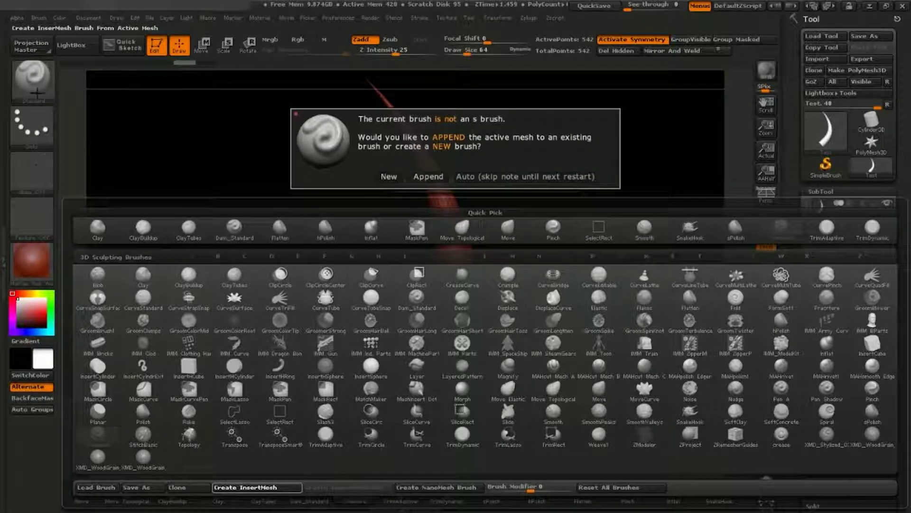
{"action": "left_click", "coordinate": [384, 177]}
Try drawing copies of the horn onto the mesh with the new insert brush and undo them
{"action": "left_click_drag", "start_coordinate": [607, 228], "coordinate": [521, 397], "text": "alt"}
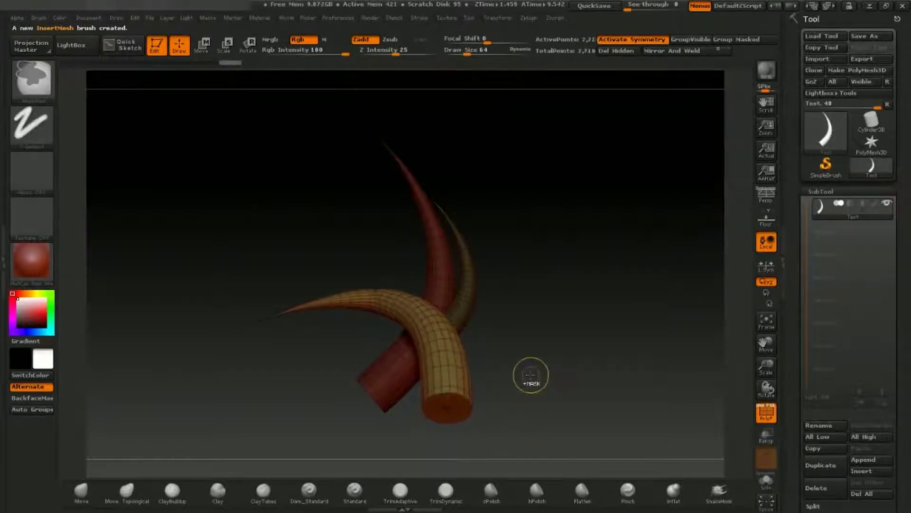
{"action": "key", "text": "ctrl+z"}
{"action": "left_click_drag", "start_coordinate": [406, 360], "coordinate": [557, 344]}
{"action": "key", "text": "ctrl+z"}
{"action": "key", "text": "ctrl+z"}
{"action": "key", "text": "ctrl+z"}
{"action": "left_click_drag", "start_coordinate": [608, 286], "coordinate": [553, 251], "text": "alt"}
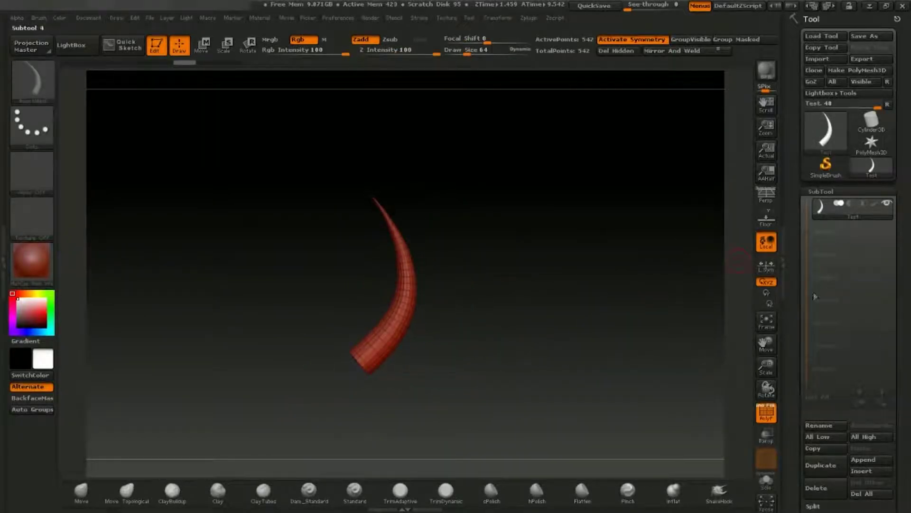
Insert a sphere subtool and delete the original horn subtool
{"action": "left_click_drag", "start_coordinate": [792, 312], "coordinate": [791, 170]}
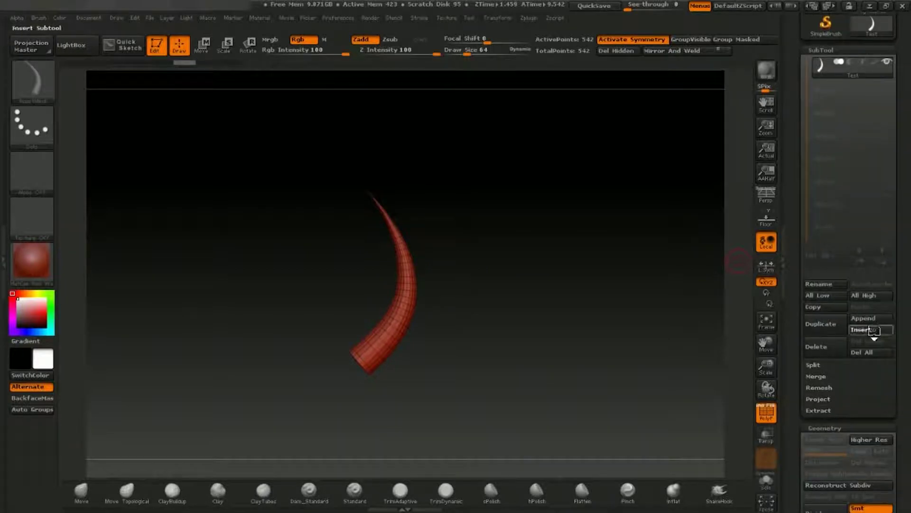
{"action": "left_click", "coordinate": [862, 328]}
{"action": "left_click", "coordinate": [541, 303]}
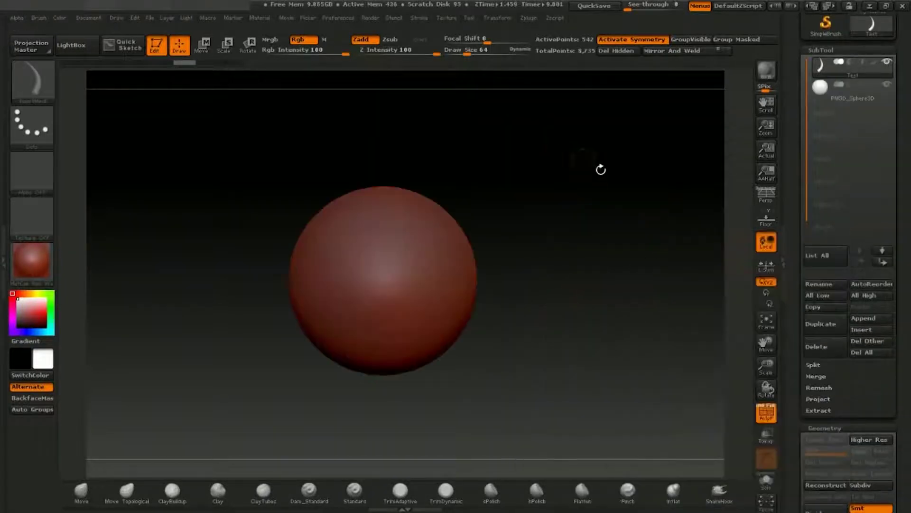
{"action": "left_click", "coordinate": [845, 345]}
{"action": "left_click", "coordinate": [696, 370]}
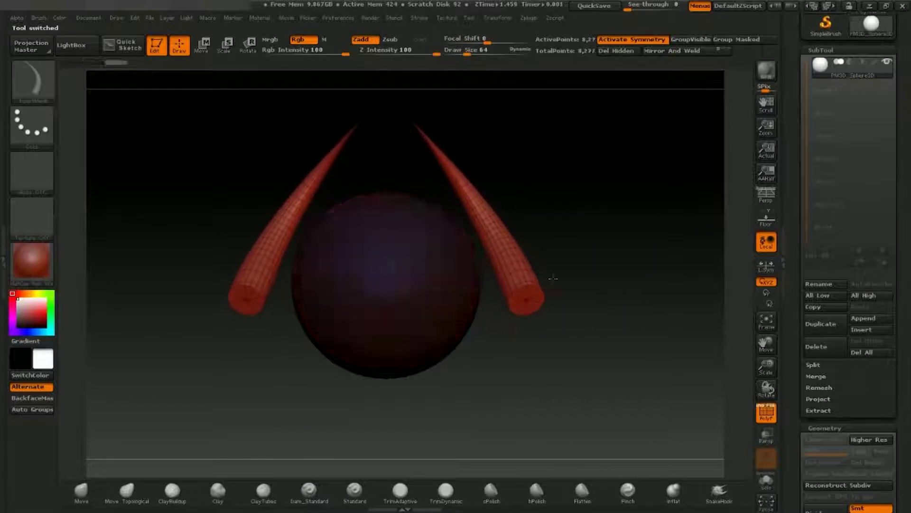
Rotate and move the mirrored pair of inserted horns so their bases sit in the sphere's top, and clear the mask
{"action": "key", "text": "w"}
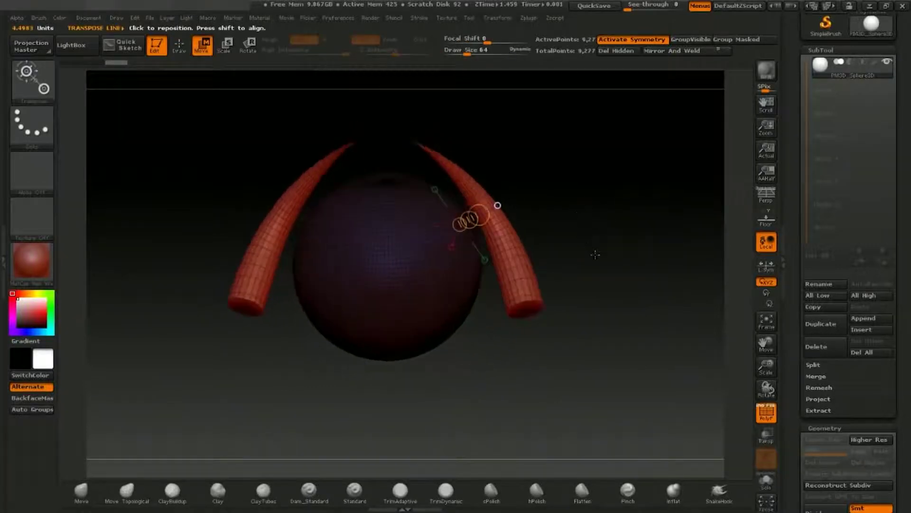
{"action": "mouse_move", "coordinate": [417, 143]}
{"action": "left_mouse_down"}
{"action": "mouse_move", "coordinate": [551, 311]}
{"action": "mouse_move", "coordinate": [543, 311]}
{"action": "left_mouse_up"}
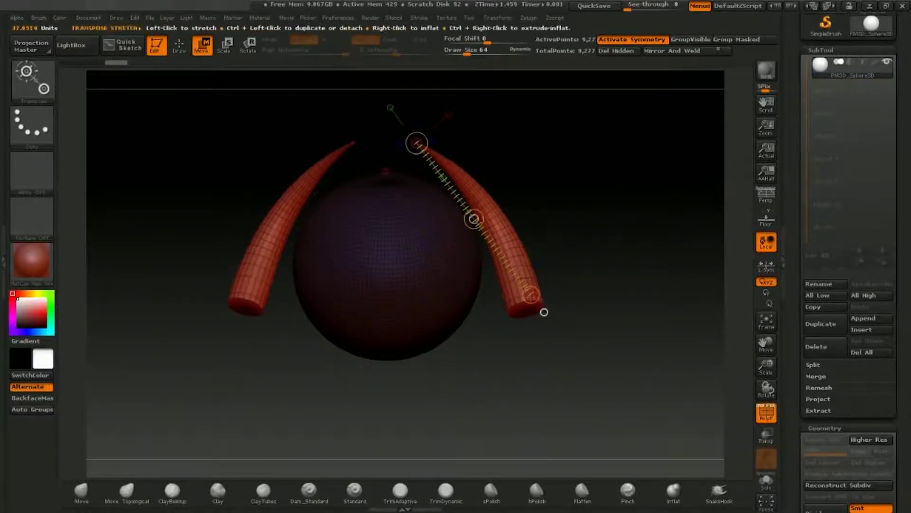
{"action": "key", "text": "e"}
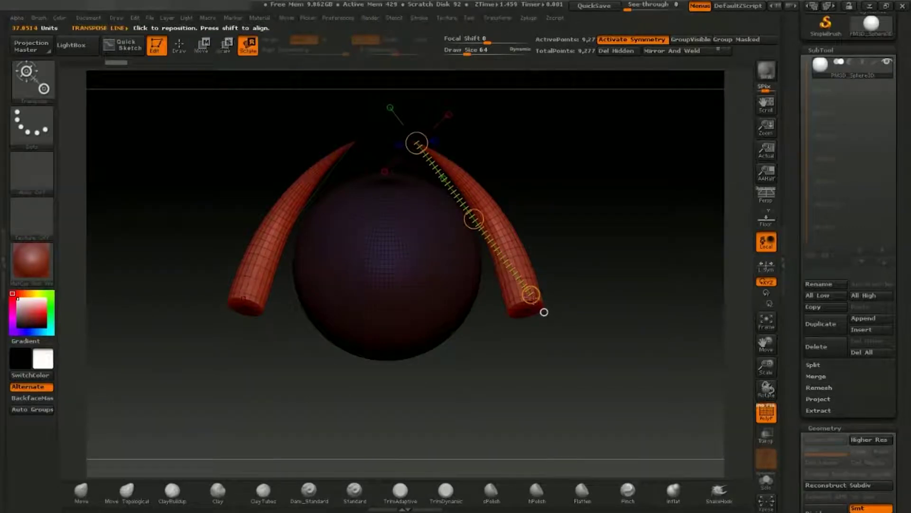
{"action": "left_click_drag", "start_coordinate": [474, 219], "coordinate": [332, 309]}
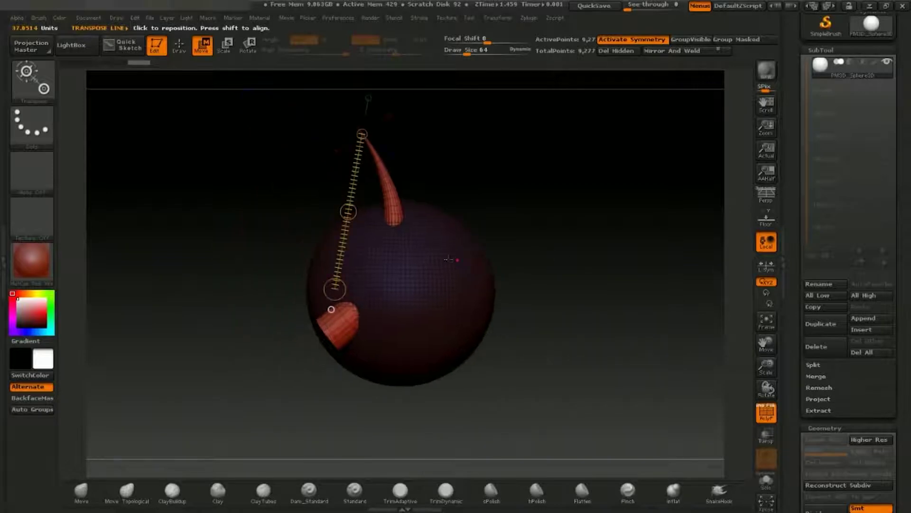
{"action": "left_click_drag", "start_coordinate": [348, 211], "coordinate": [481, 122]}
{"action": "mouse_move", "coordinate": [636, 219]}
{"action": "left_mouse_down"}
{"action": "mouse_move", "coordinate": [546, 219]}
{"action": "mouse_move", "coordinate": [563, 232]}
{"action": "mouse_move", "coordinate": [533, 215]}
{"action": "mouse_move", "coordinate": [480, 214]}
{"action": "mouse_move", "coordinate": [560, 220]}
{"action": "mouse_move", "coordinate": [544, 253]}
{"action": "mouse_move", "coordinate": [606, 265]}
{"action": "mouse_move", "coordinate": [531, 259]}
{"action": "mouse_move", "coordinate": [478, 234]}
{"action": "mouse_move", "coordinate": [422, 249]}
{"action": "mouse_move", "coordinate": [545, 211]}
{"action": "mouse_move", "coordinate": [582, 158]}
{"action": "mouse_move", "coordinate": [527, 211]}
{"action": "mouse_move", "coordinate": [494, 226]}
{"action": "mouse_move", "coordinate": [617, 275]}
{"action": "mouse_move", "coordinate": [612, 287]}
{"action": "mouse_move", "coordinate": [582, 298]}
{"action": "left_mouse_up"}
{"action": "key", "text": "q"}
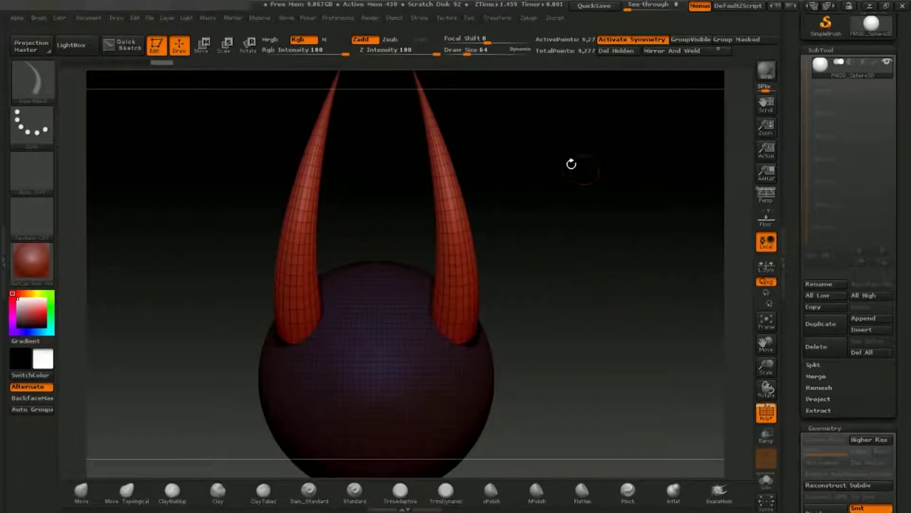
{"action": "left_click_drag", "start_coordinate": [547, 160], "coordinate": [634, 229], "text": "ctrl"}
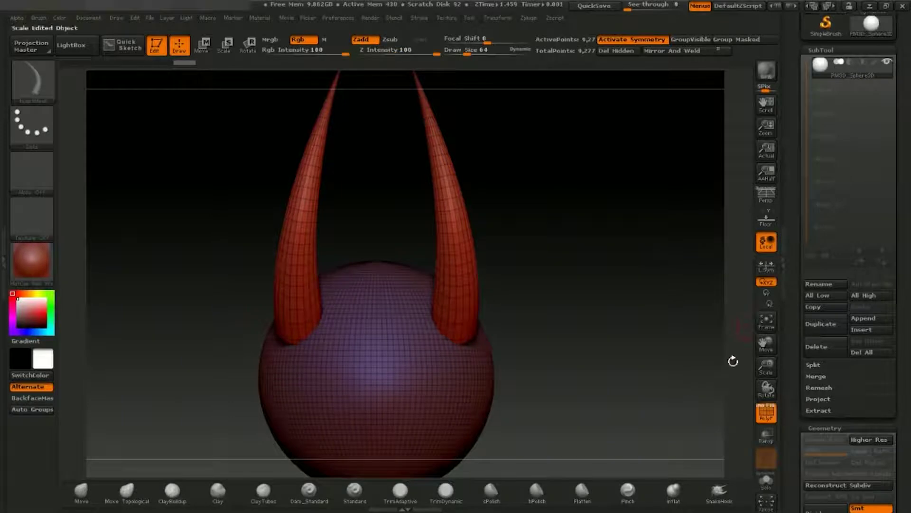
Try assigning separate polygroups to the sphere and horns with Auto Groups and undo it
{"action": "left_click_drag", "start_coordinate": [799, 323], "coordinate": [802, 167]}
{"action": "left_click", "coordinate": [838, 225]}
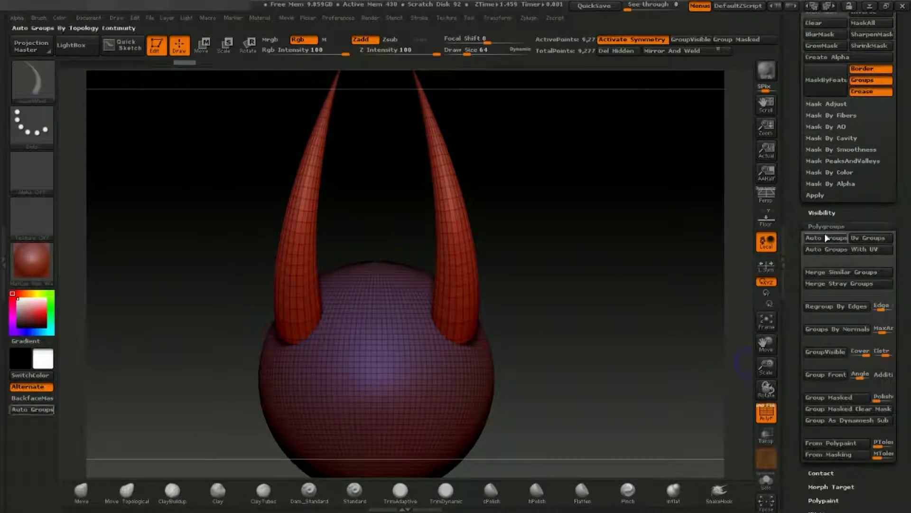
{"action": "left_click", "coordinate": [825, 237]}
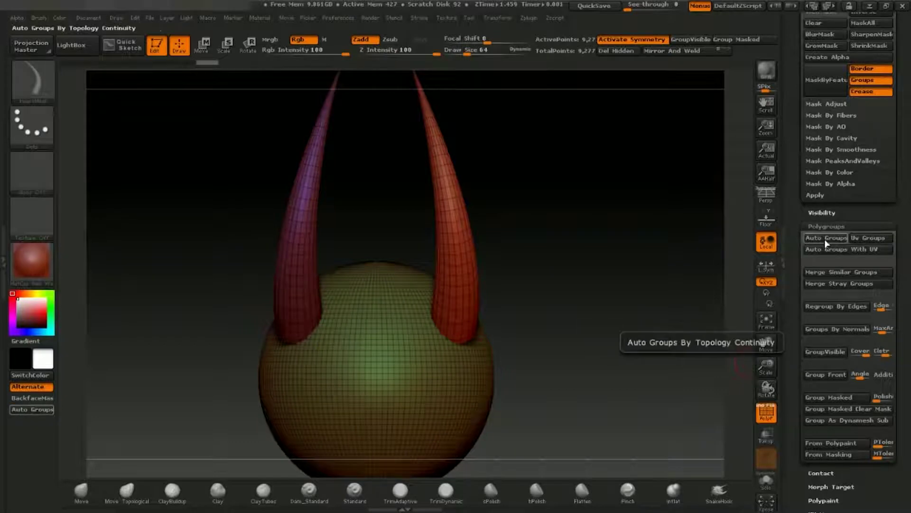
{"action": "key", "text": "ctrl+z"}
Split the sphere and the horns into separate subtools with Groups Split, accepting the non-undoable operation
{"action": "left_click_drag", "start_coordinate": [794, 155], "coordinate": [807, 278]}
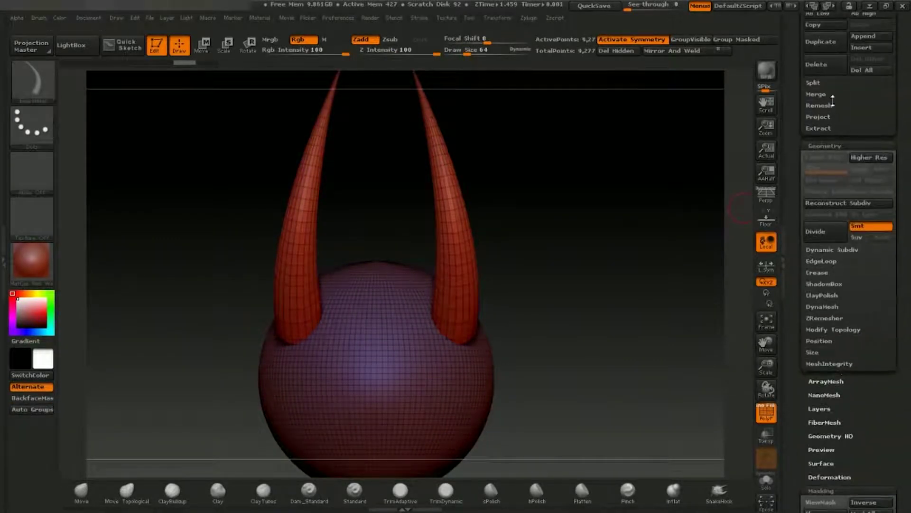
{"action": "left_click", "coordinate": [827, 82]}
{"action": "left_click", "coordinate": [869, 93]}
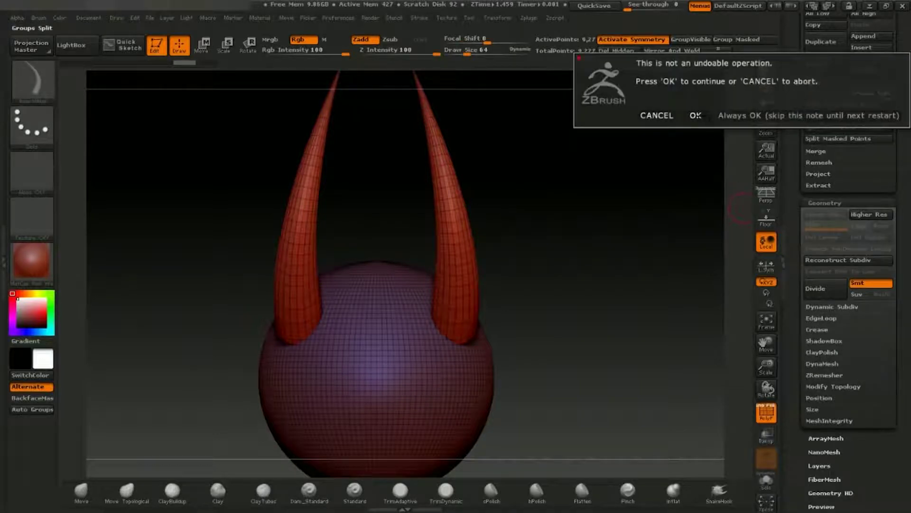
{"action": "left_click", "coordinate": [697, 116]}
{"action": "left_click_drag", "start_coordinate": [799, 81], "coordinate": [841, 138]}
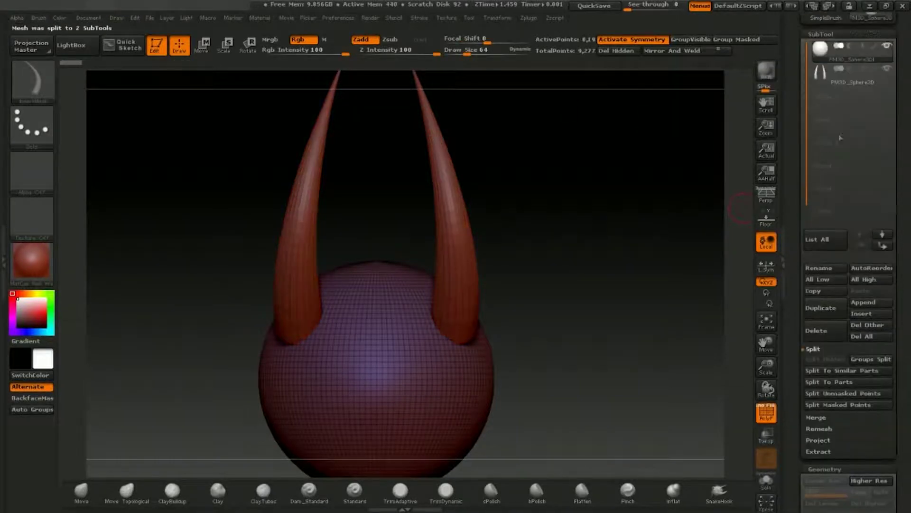
Make the horns the active subtool, hide the sphere and turn off the polygon wireframe
{"action": "left_click", "coordinate": [822, 78]}
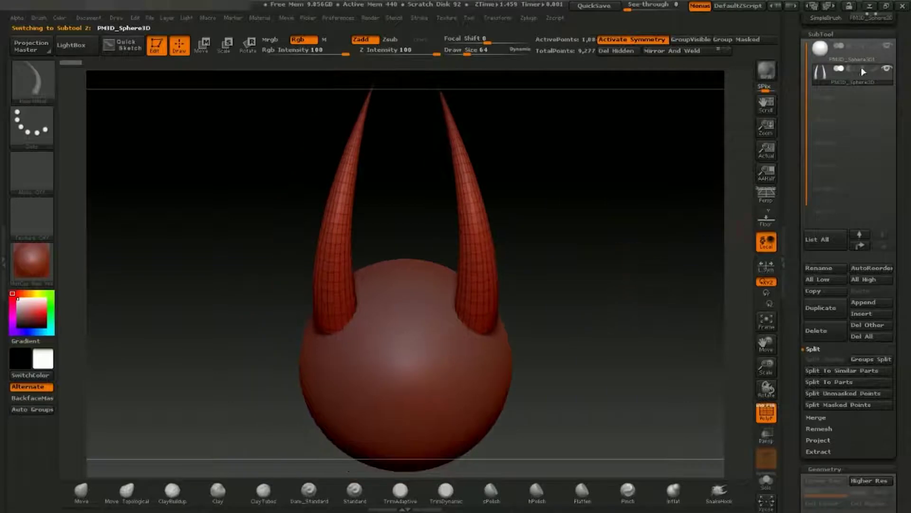
{"action": "left_click", "coordinate": [887, 69]}
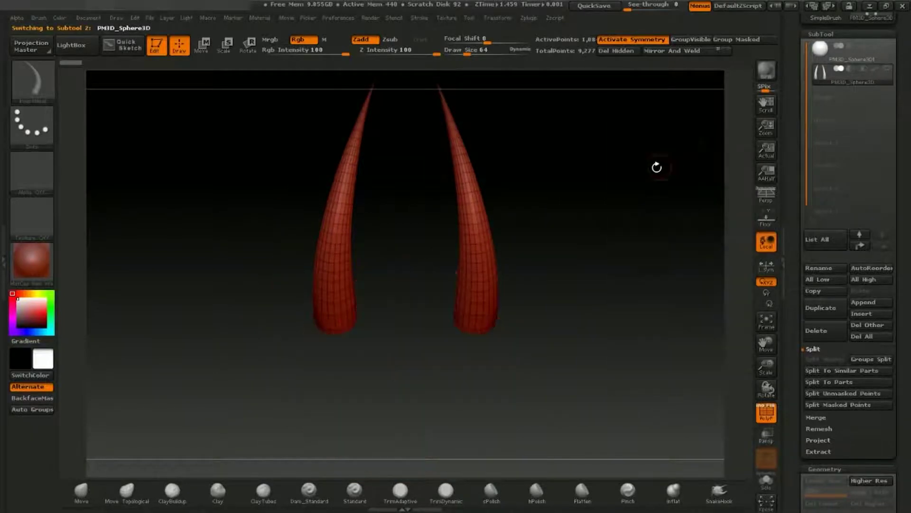
{"action": "left_click_drag", "start_coordinate": [627, 205], "coordinate": [626, 207]}
{"action": "left_click_drag", "start_coordinate": [796, 389], "coordinate": [786, 234]}
{"action": "key", "text": "shift+f"}
{"action": "mouse_move", "coordinate": [547, 281]}
{"action": "left_mouse_down"}
{"action": "mouse_move", "coordinate": [483, 277]}
{"action": "mouse_move", "coordinate": [612, 280]}
{"action": "mouse_move", "coordinate": [585, 297]}
{"action": "mouse_move", "coordinate": [587, 236]}
{"action": "mouse_move", "coordinate": [655, 266]}
{"action": "mouse_move", "coordinate": [649, 181]}
{"action": "mouse_move", "coordinate": [586, 275]}
{"action": "mouse_move", "coordinate": [655, 321]}
{"action": "mouse_move", "coordinate": [612, 315]}
{"action": "left_mouse_up"}
Try subdividing the pair of horns, inspect the smoother surface and undo the subdivision
{"action": "key", "text": "ctrl+d"}
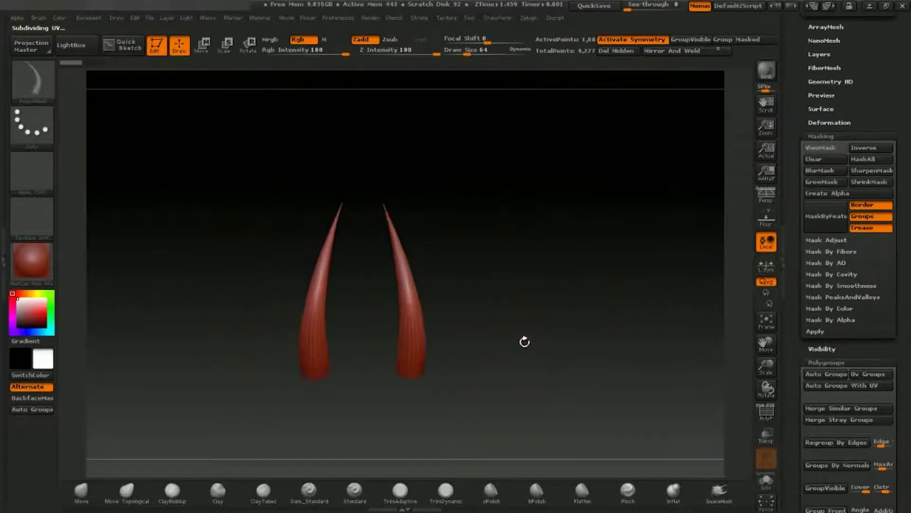
{"action": "left_click_drag", "start_coordinate": [525, 341], "coordinate": [547, 310]}
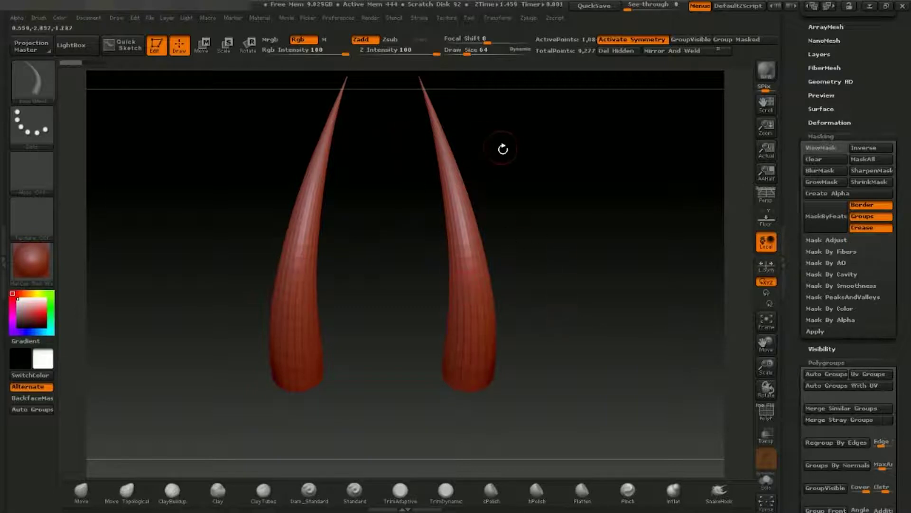
{"action": "left_click_drag", "start_coordinate": [801, 297], "coordinate": [800, 360]}
{"action": "left_click", "coordinate": [826, 254]}
{"action": "left_click_drag", "start_coordinate": [411, 335], "coordinate": [579, 323]}
{"action": "key", "text": "ctrl+d"}
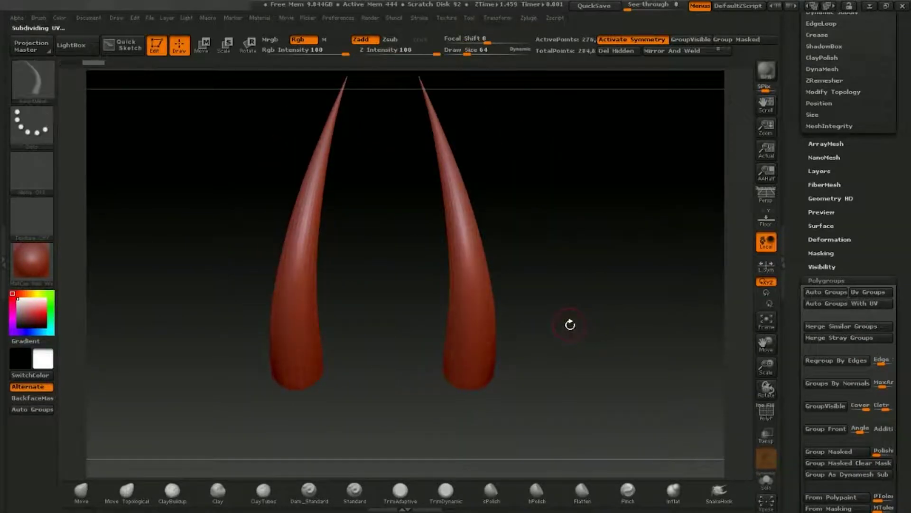
{"action": "key", "text": "ctrl"}
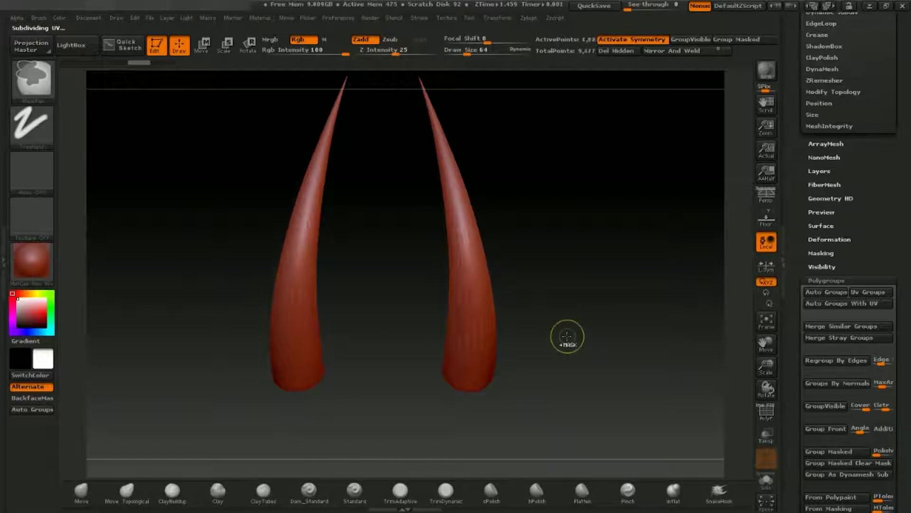
Load the Monster Horns - Antlers brush from LightBox and choose the third horn of its first row
{"action": "key", "text": "comma"}
{"action": "left_click", "coordinate": [157, 76]}
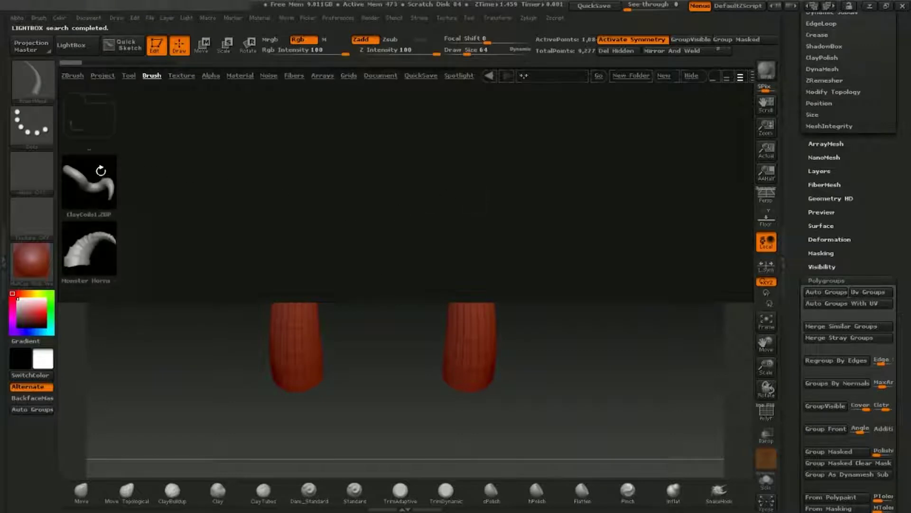
{"action": "double_click", "coordinate": [104, 251]}
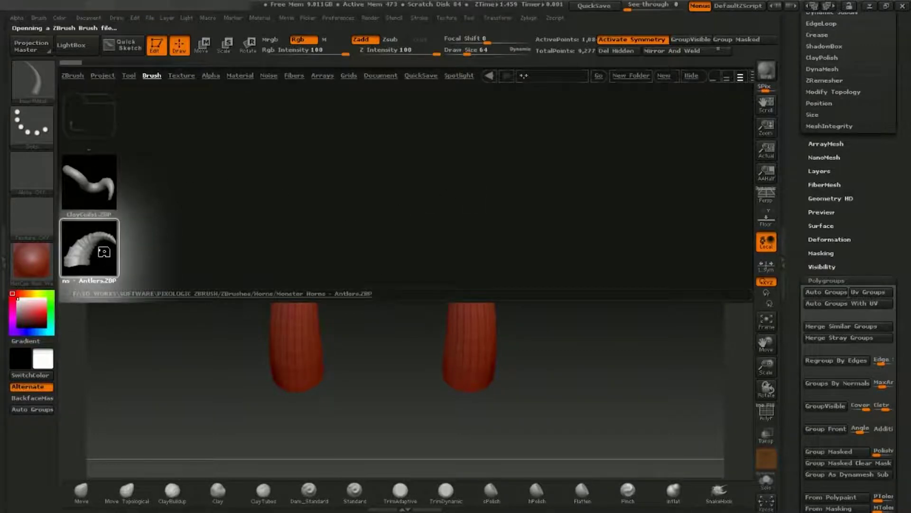
{"action": "key", "text": "m"}
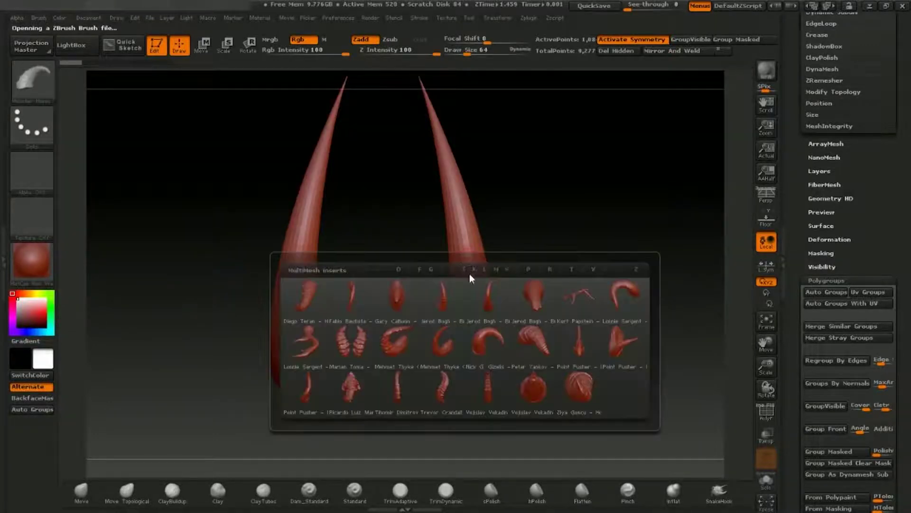
{"action": "left_click", "coordinate": [400, 300]}
Try drawing the library horn onto the existing horns and undo the insertion
{"action": "left_click_drag", "start_coordinate": [469, 231], "coordinate": [531, 327]}
{"action": "left_click_drag", "start_coordinate": [582, 372], "coordinate": [649, 354]}
{"action": "key", "text": "ctrl+z"}
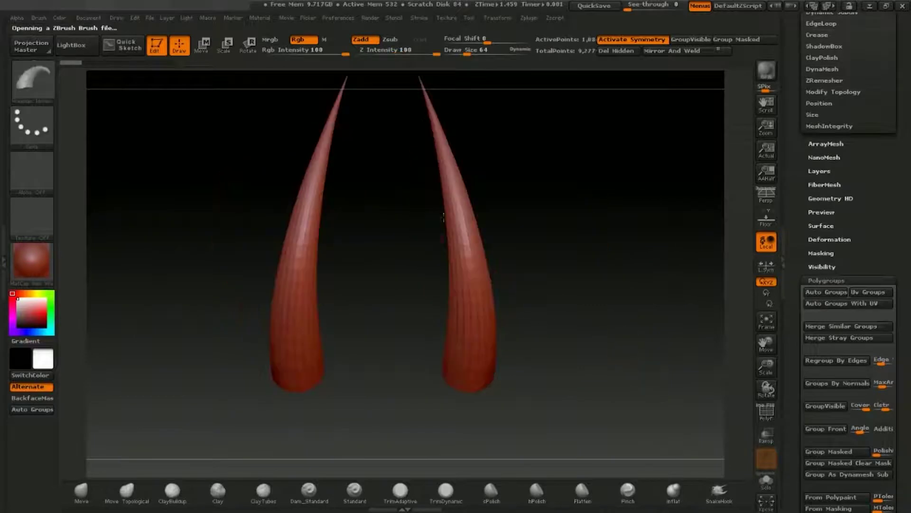
{"action": "left_click_drag", "start_coordinate": [525, 249], "coordinate": [542, 258]}
Expand the DynaMesh settings and subdivide the pair of horns to level 5
{"action": "mouse_move", "coordinate": [798, 170]}
{"action": "left_mouse_down"}
{"action": "mouse_move", "coordinate": [801, 148]}
{"action": "mouse_move", "coordinate": [803, 240]}
{"action": "mouse_move", "coordinate": [809, 232]}
{"action": "left_mouse_up"}
{"action": "left_click", "coordinate": [834, 254]}
{"action": "left_click", "coordinate": [832, 270], "text": "shift"}
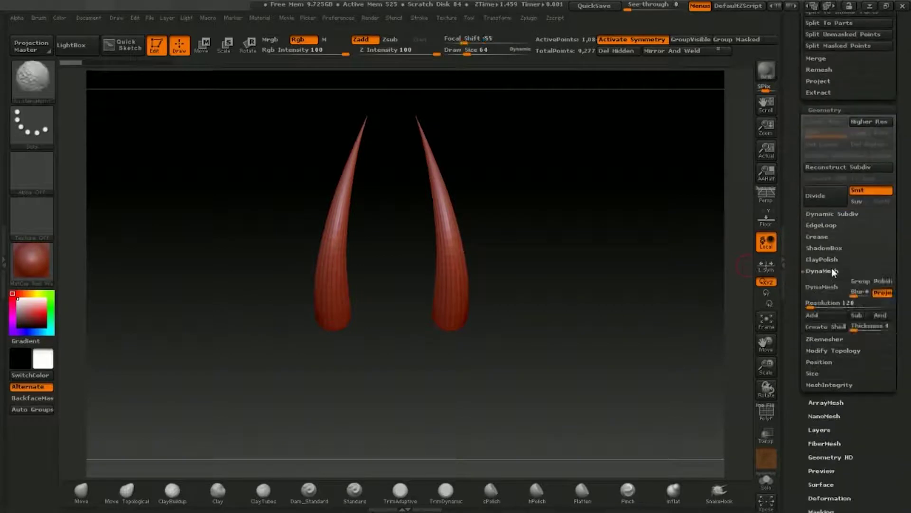
{"action": "left_click", "coordinate": [830, 288]}
{"action": "mouse_move", "coordinate": [554, 283]}
{"action": "left_mouse_down", "text": "alt"}
{"action": "mouse_move", "coordinate": [625, 324]}
{"action": "mouse_move", "coordinate": [643, 305]}
{"action": "left_mouse_up", "text": "alt"}
{"action": "key", "text": "ctrl+d"}
{"action": "key", "text": "ctrl+d"}
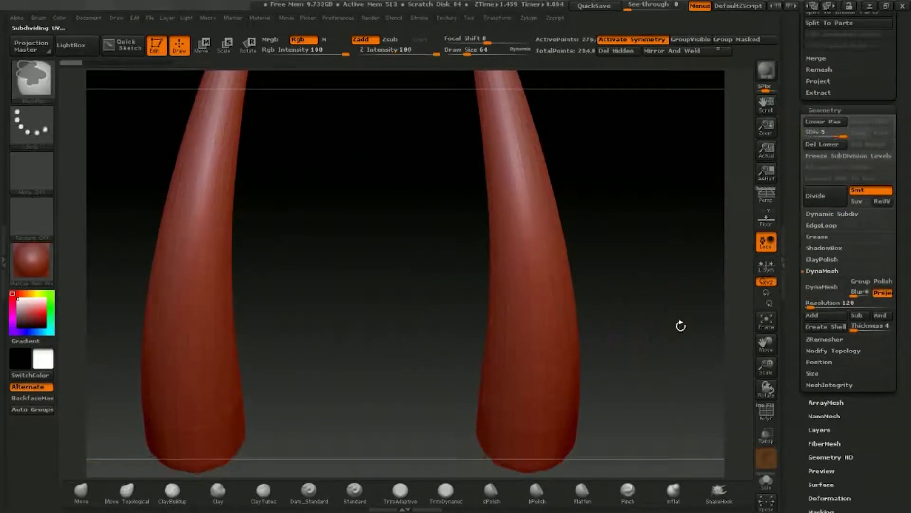
Convert the subdivided horns to DynaMesh at resolution 128 without freezing the subdivision levels, and inspect a horn's base
{"action": "left_click", "coordinate": [819, 290]}
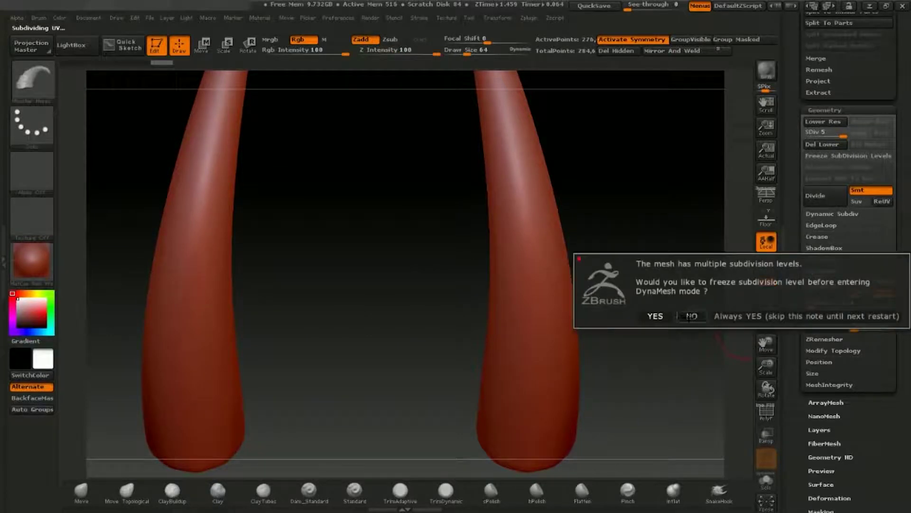
{"action": "left_click", "coordinate": [690, 316]}
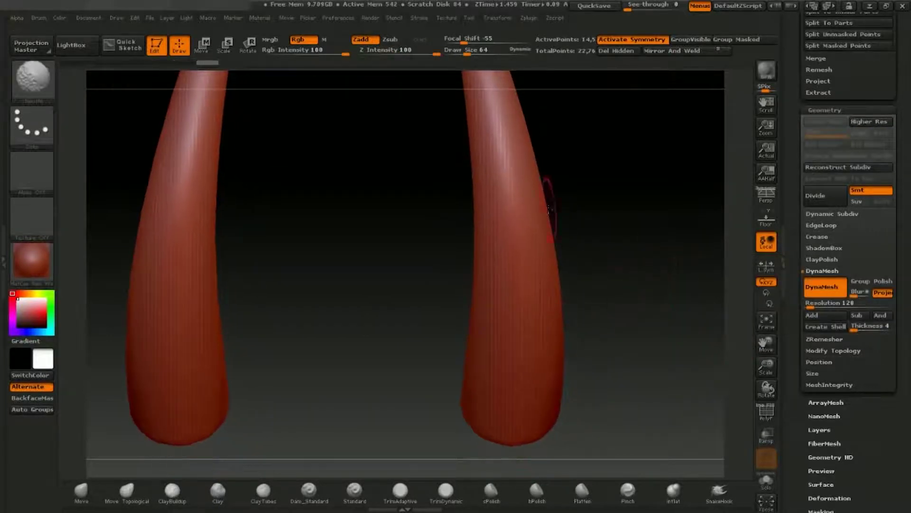
{"action": "key", "text": "shift+f"}
{"action": "key", "text": "shift+f"}
{"action": "left_click_drag", "start_coordinate": [614, 304], "coordinate": [523, 366]}
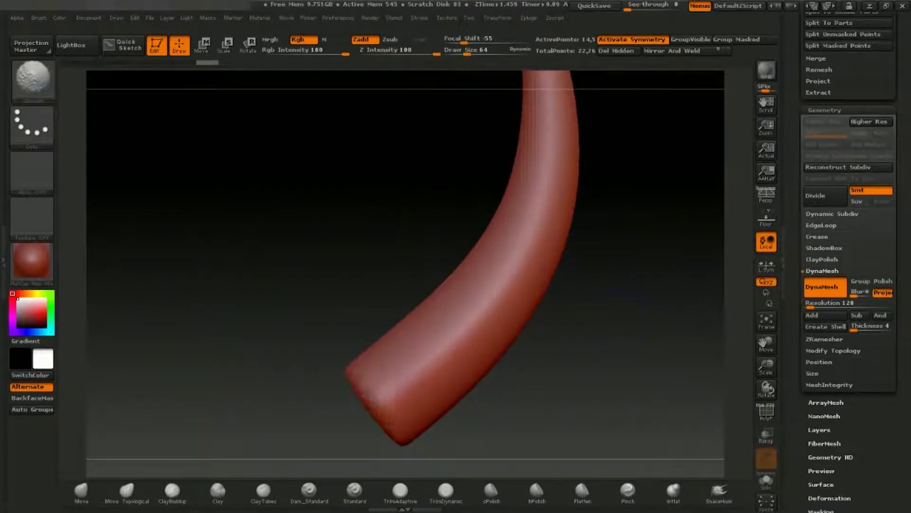
Choose the Dam_Standard brush and undo a test stroke along the lower part of the horn
{"action": "left_click_drag", "start_coordinate": [461, 369], "coordinate": [509, 320]}
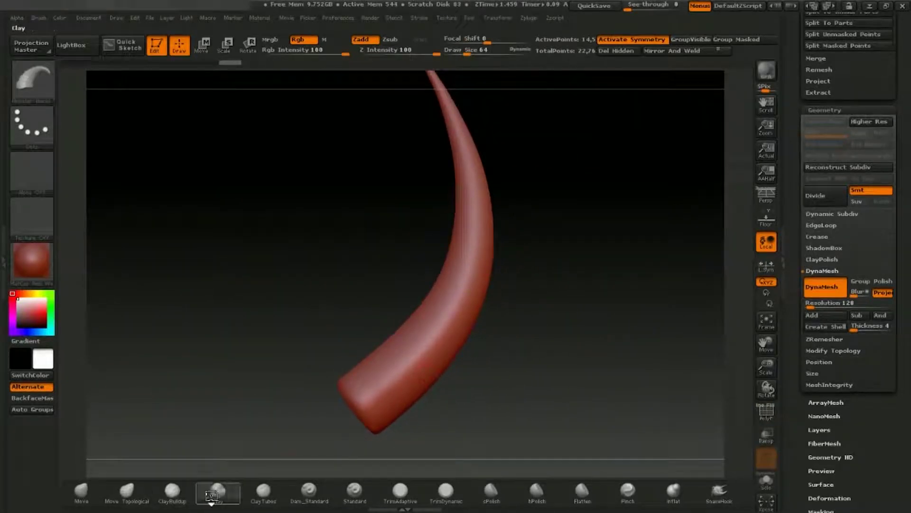
{"action": "left_click", "coordinate": [398, 494]}
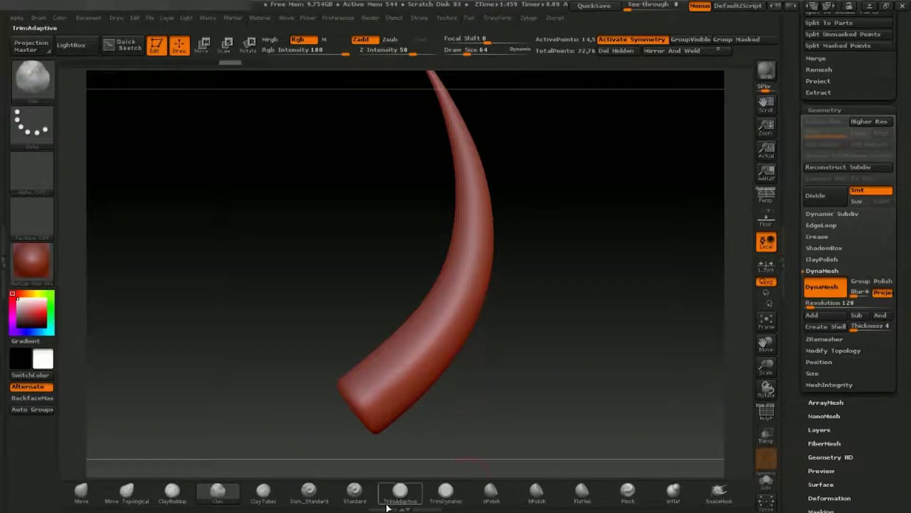
{"action": "left_click", "coordinate": [325, 499]}
{"action": "left_click_drag", "start_coordinate": [394, 373], "coordinate": [474, 308]}
{"action": "key", "text": "ctrl+z"}
Carve a series of grooves across both horns from base toward tip, using Dam_Standard at draw size 46 and Z intensity 16
{"action": "mouse_move", "coordinate": [535, 356]}
{"action": "left_mouse_down"}
{"action": "mouse_move", "coordinate": [521, 353]}
{"action": "mouse_move", "coordinate": [524, 337]}
{"action": "left_mouse_up"}
{"action": "key", "text": "s"}
{"action": "left_click_drag", "start_coordinate": [388, 51], "coordinate": [387, 51]}
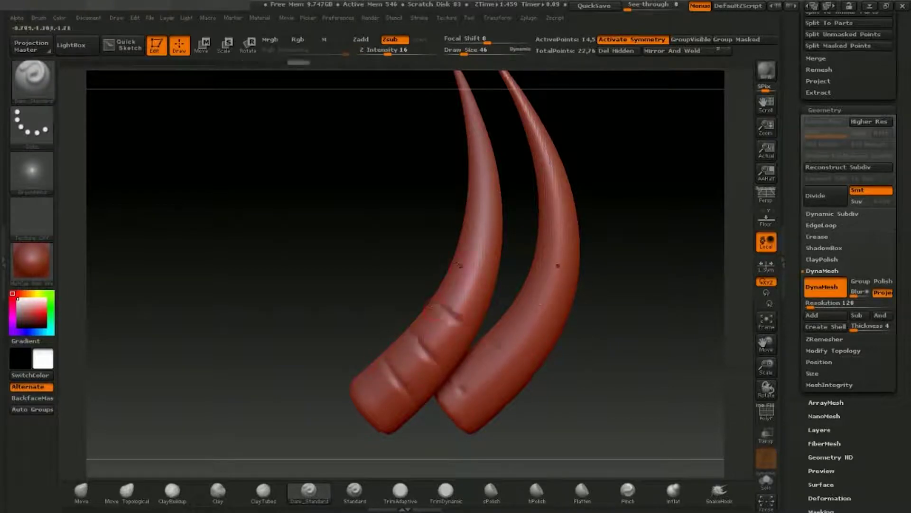
{"action": "left_click_drag", "start_coordinate": [529, 235], "coordinate": [528, 324], "text": "alt"}
{"action": "left_click_drag", "start_coordinate": [528, 324], "coordinate": [504, 324]}
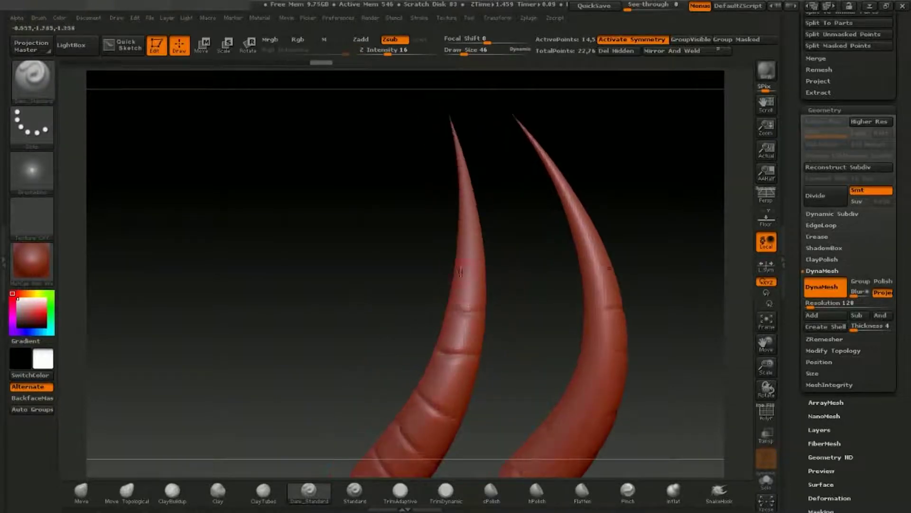
{"action": "left_click_drag", "start_coordinate": [483, 215], "coordinate": [663, 246]}
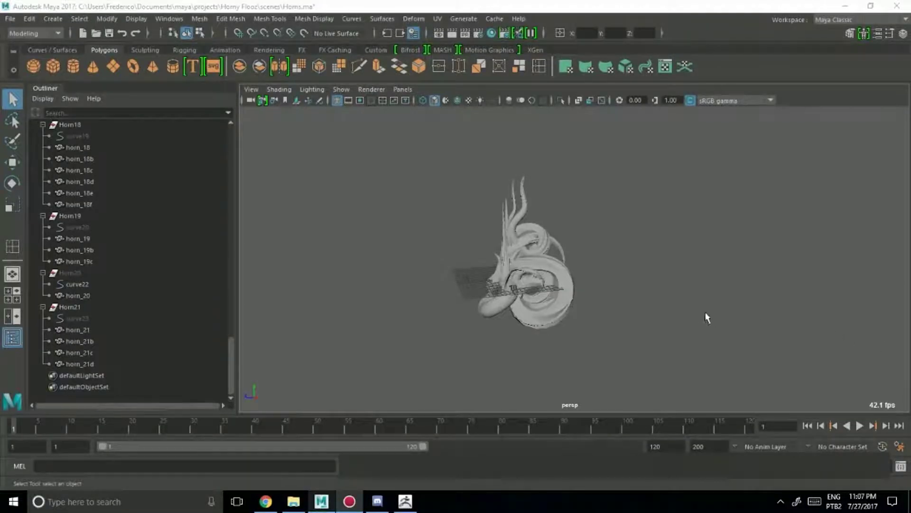
Switch to Maya and select all the visible horns together in the perspective view
{"action": "left_click_drag", "start_coordinate": [706, 318], "coordinate": [300, 321], "text": "alt"}
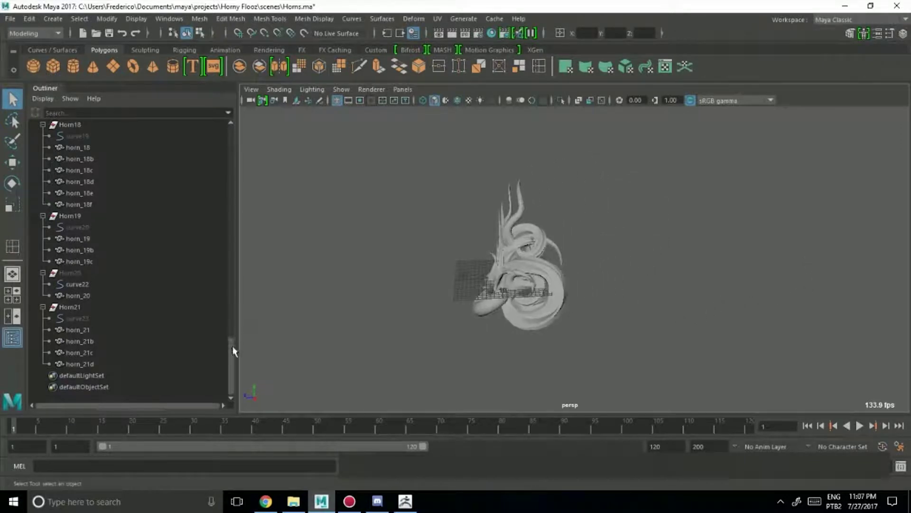
{"action": "left_click_drag", "start_coordinate": [232, 361], "coordinate": [228, 396]}
{"action": "left_click_drag", "start_coordinate": [432, 348], "coordinate": [581, 163]}
{"action": "left_click_drag", "start_coordinate": [581, 162], "coordinate": [631, 196], "text": "alt"}
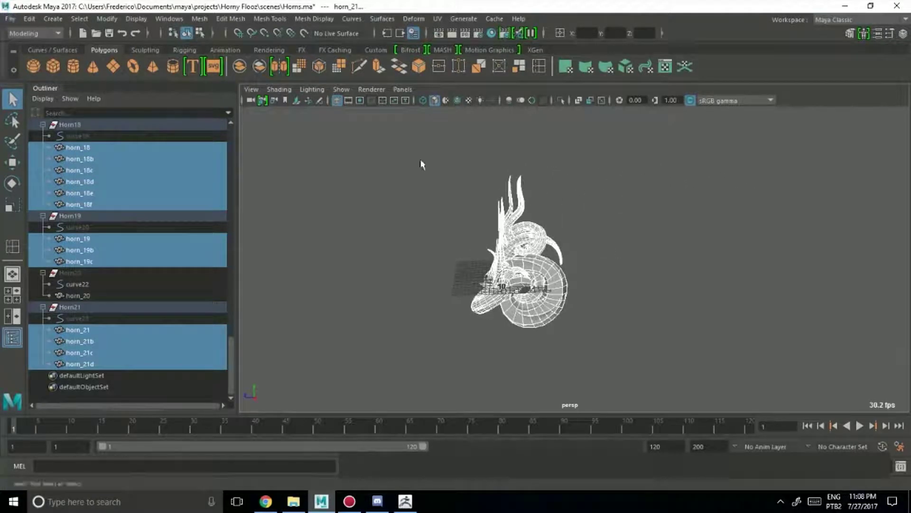
{"action": "left_click_drag", "start_coordinate": [673, 261], "coordinate": [675, 244], "text": "alt"}
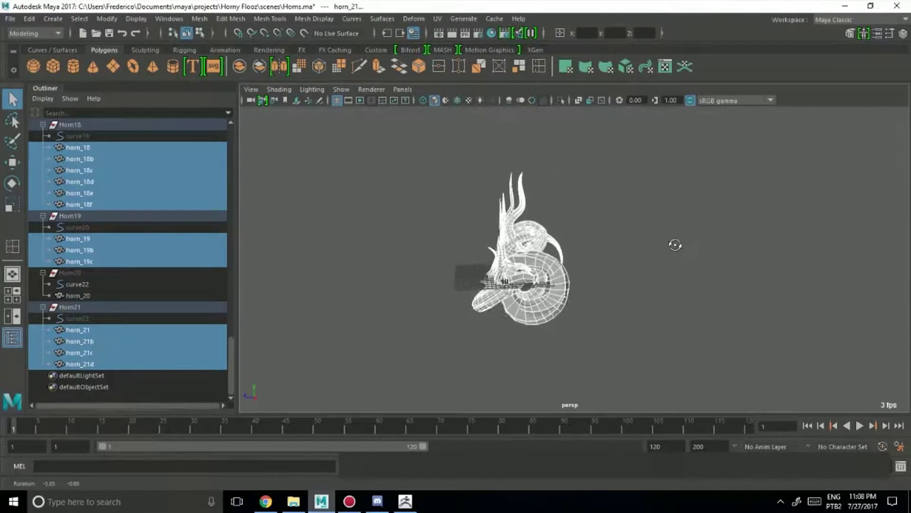
{"action": "left_click", "coordinate": [10, 18]}
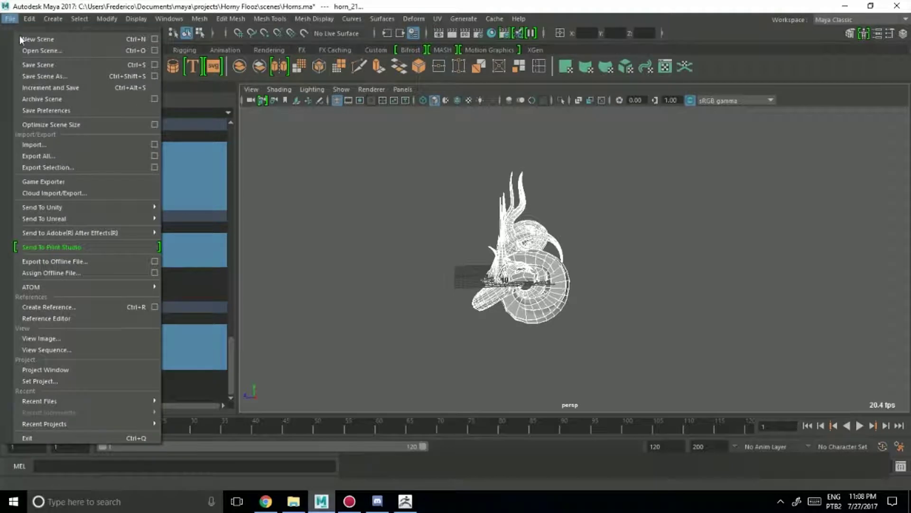
{"action": "left_click", "coordinate": [65, 167]}
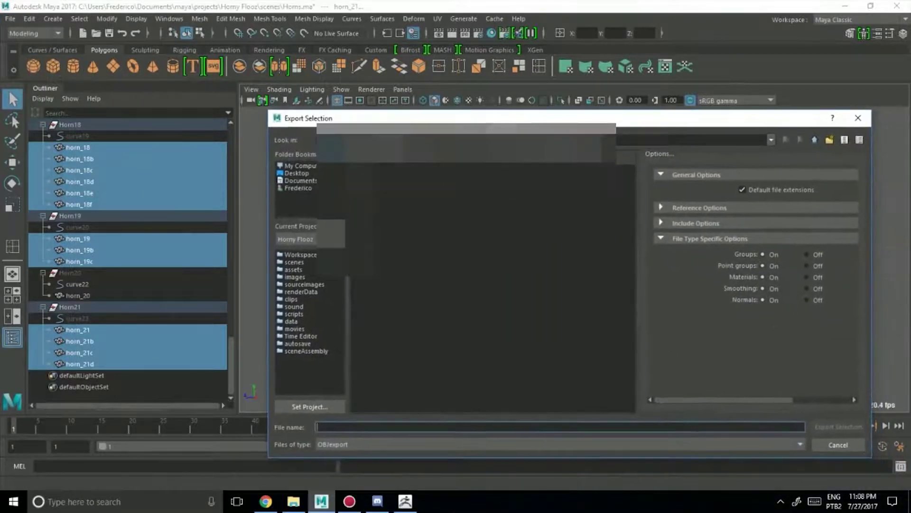
{"action": "left_click", "coordinate": [838, 445]}
Clear the selection and hide curve2 in the Horn1 group
{"action": "left_click_drag", "start_coordinate": [230, 367], "coordinate": [233, 389]}
{"action": "left_click_drag", "start_coordinate": [245, 343], "coordinate": [216, 90]}
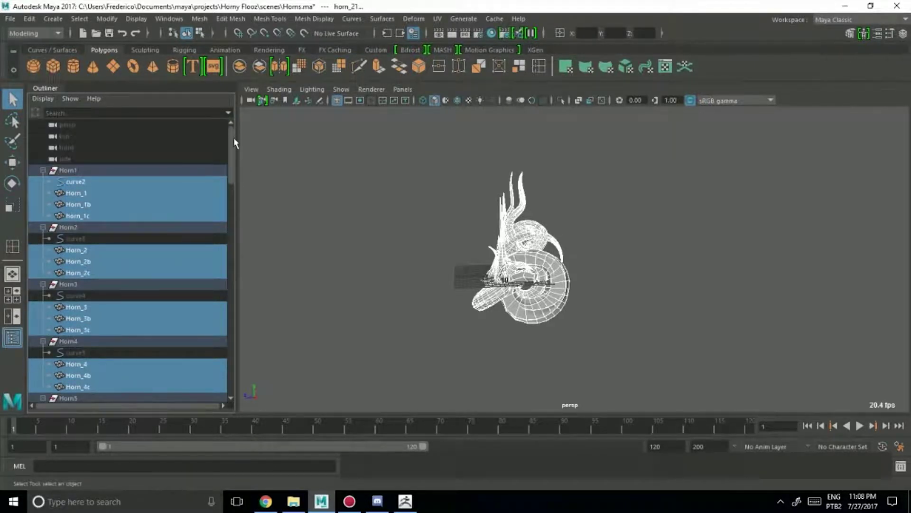
{"action": "left_click", "coordinate": [97, 182], "text": "ctrl"}
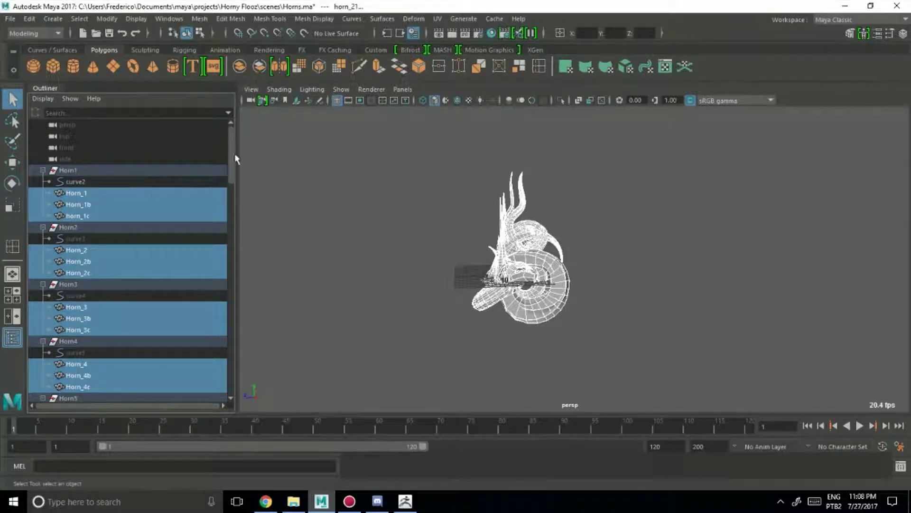
{"action": "left_click_drag", "start_coordinate": [231, 145], "coordinate": [232, 108]}
{"action": "left_click", "coordinate": [266, 152]}
{"action": "left_click", "coordinate": [91, 183]}
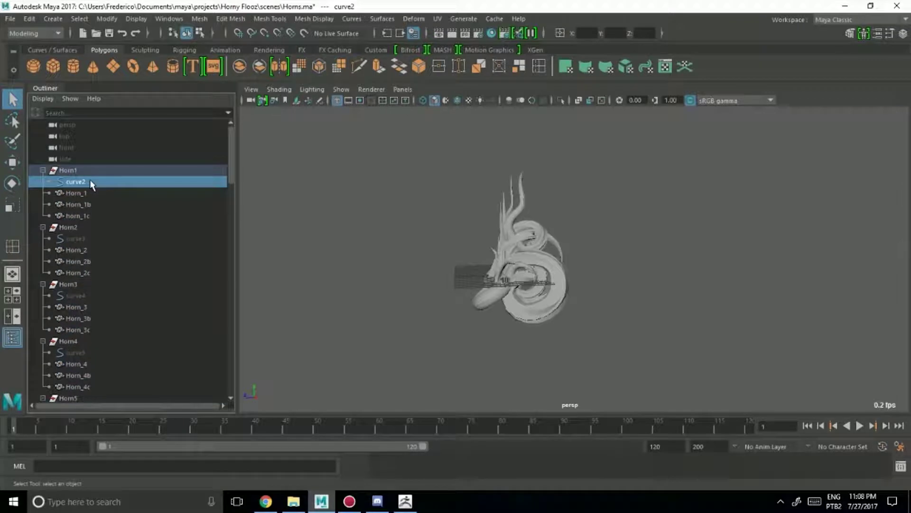
{"action": "key", "text": "ctrl+h"}
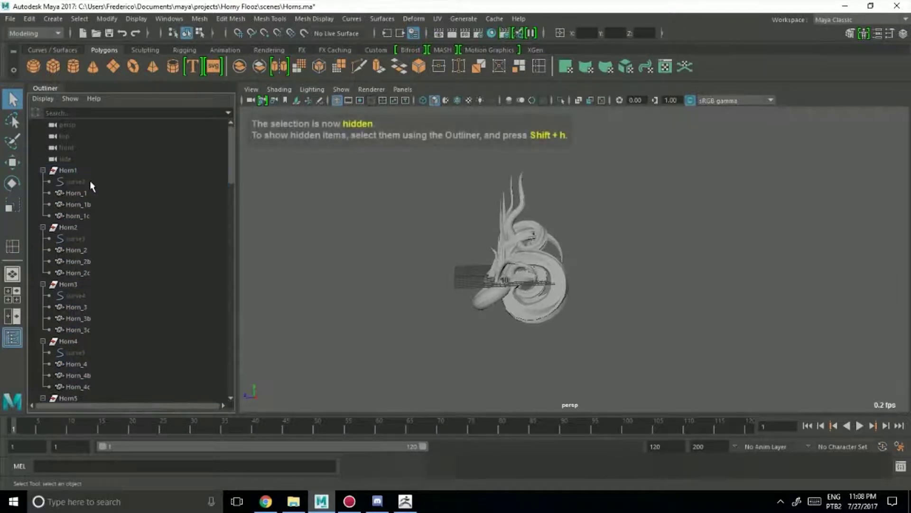
Select all the horn meshes in the Outliner, including horn_20, while leaving the curves out
{"action": "left_click_drag", "start_coordinate": [228, 158], "coordinate": [219, 378]}
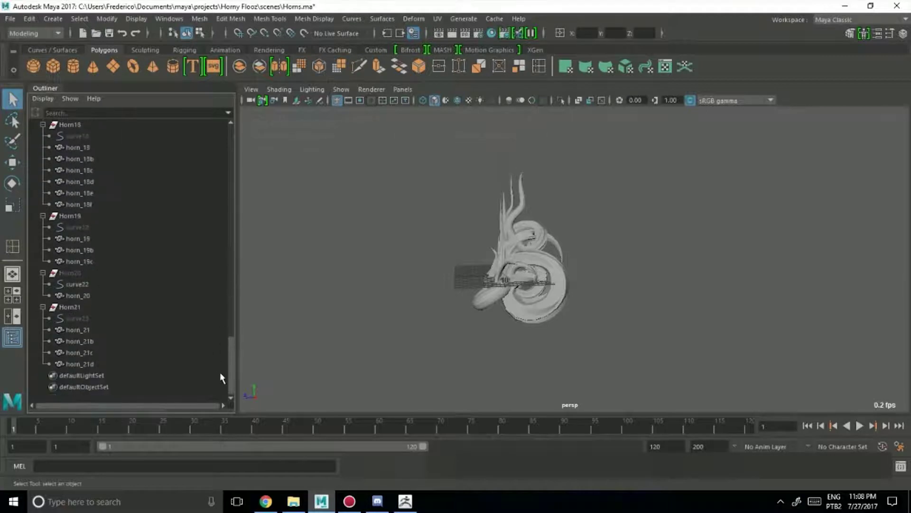
{"action": "mouse_move", "coordinate": [99, 364]}
{"action": "left_mouse_down"}
{"action": "mouse_move", "coordinate": [71, 126]}
{"action": "mouse_move", "coordinate": [102, 254]}
{"action": "mouse_move", "coordinate": [102, 369]}
{"action": "mouse_move", "coordinate": [108, 363]}
{"action": "left_mouse_up"}
{"action": "left_click_drag", "start_coordinate": [232, 378], "coordinate": [232, 142]}
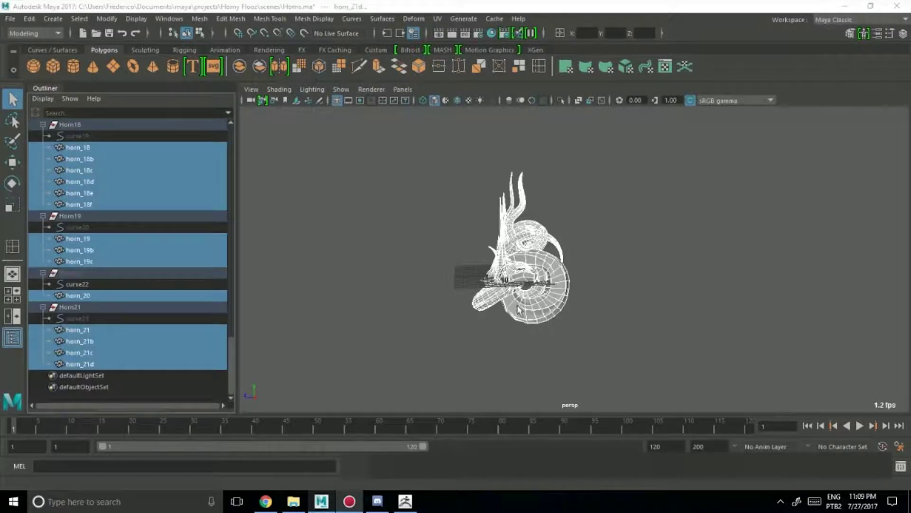
{"action": "left_click_drag", "start_coordinate": [398, 229], "coordinate": [342, 218], "text": "alt"}
Start exporting the selection as OBJ, browse to drive F, and create and enter a new folder named Horns-OBJ-Export
{"action": "left_click", "coordinate": [10, 18]}
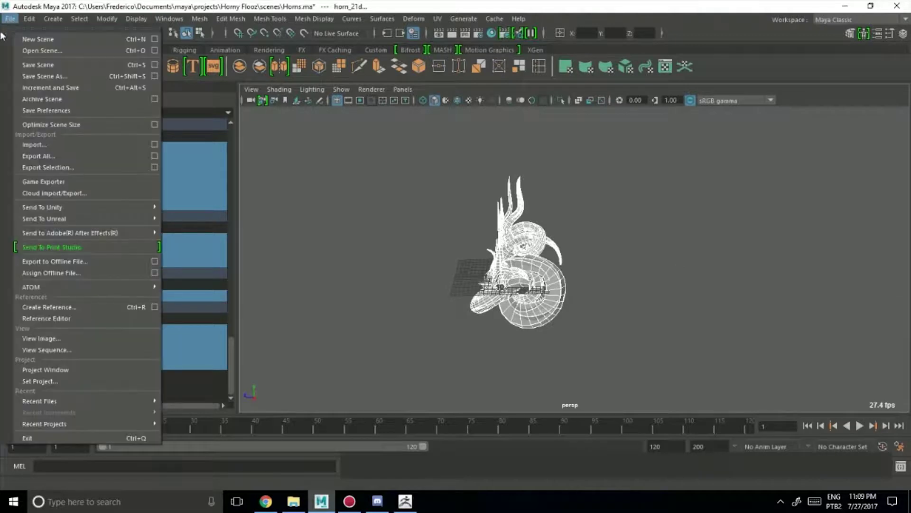
{"action": "left_click", "coordinate": [47, 167]}
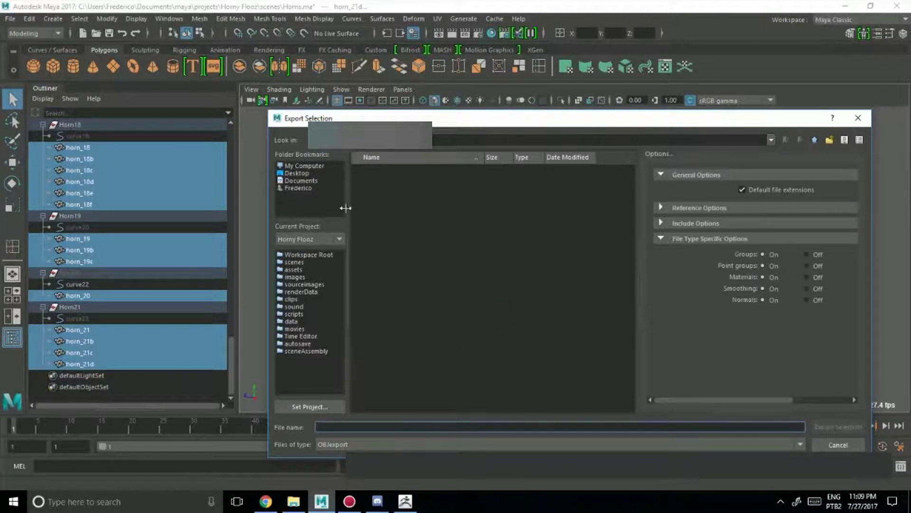
{"action": "left_click", "coordinate": [294, 166]}
{"action": "double_click", "coordinate": [373, 188]}
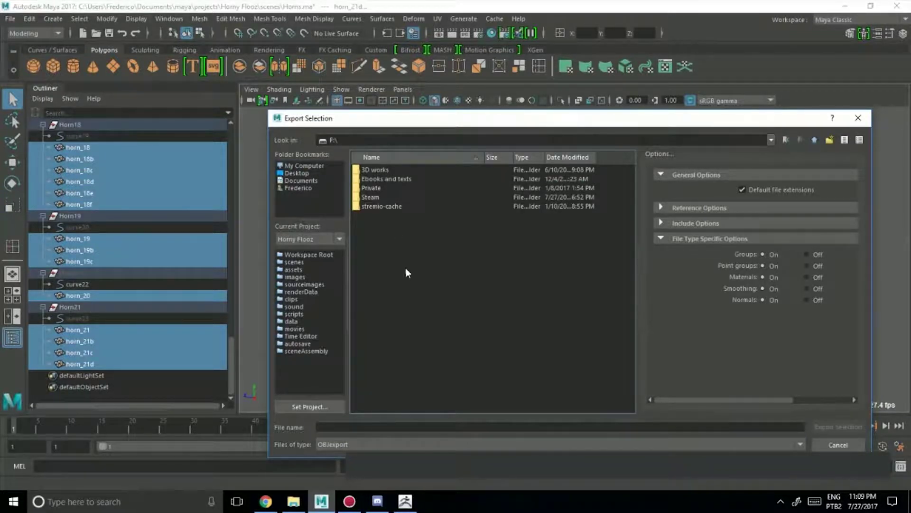
{"action": "left_click", "coordinate": [841, 141]}
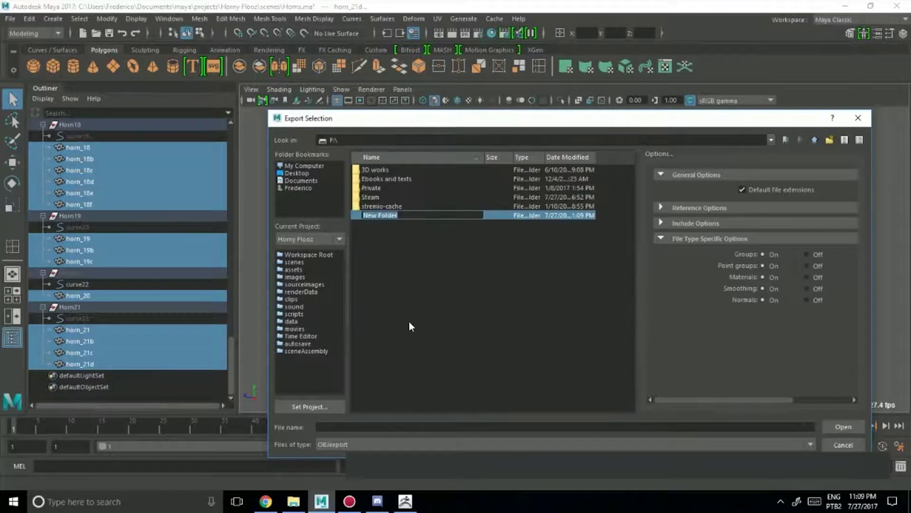
{"action": "type", "text": "Horns-OBJ-Export"}
{"action": "key", "text": "Return"}
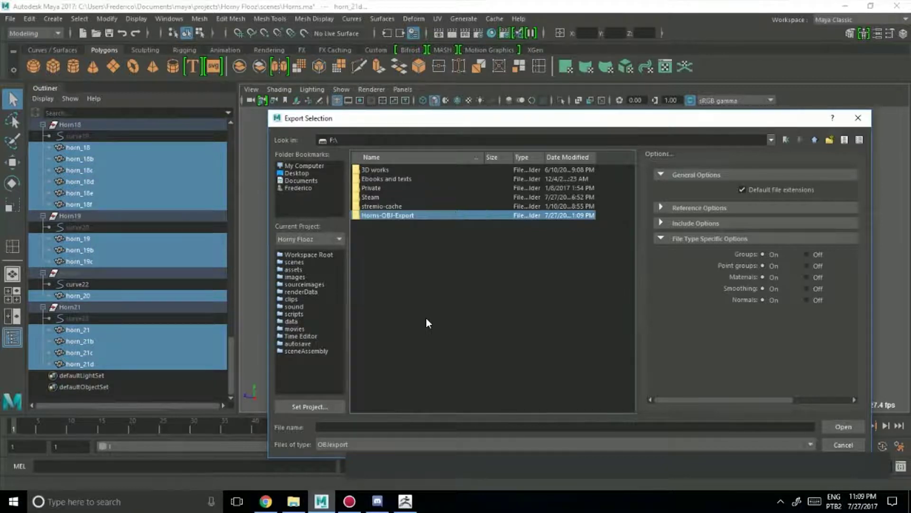
{"action": "double_click", "coordinate": [392, 215]}
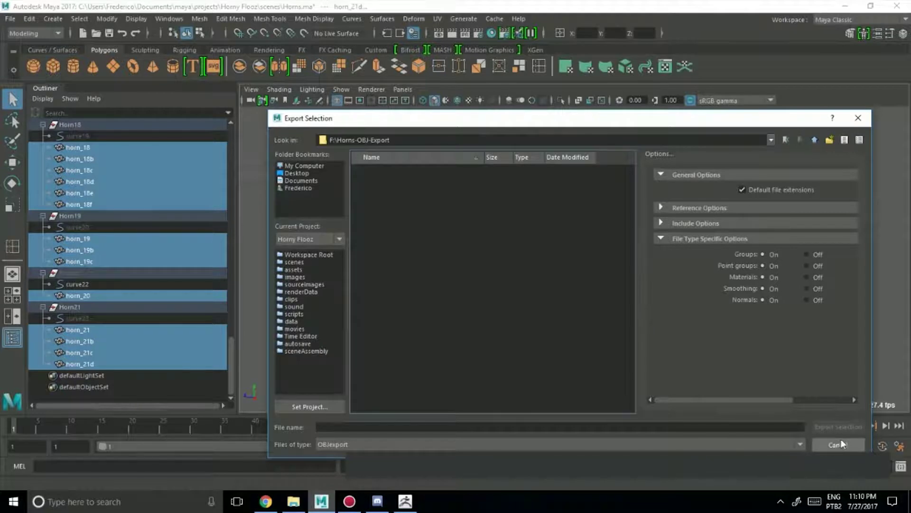
Name the OBJ file Horns and export the selected horns
{"action": "left_click", "coordinate": [422, 426]}
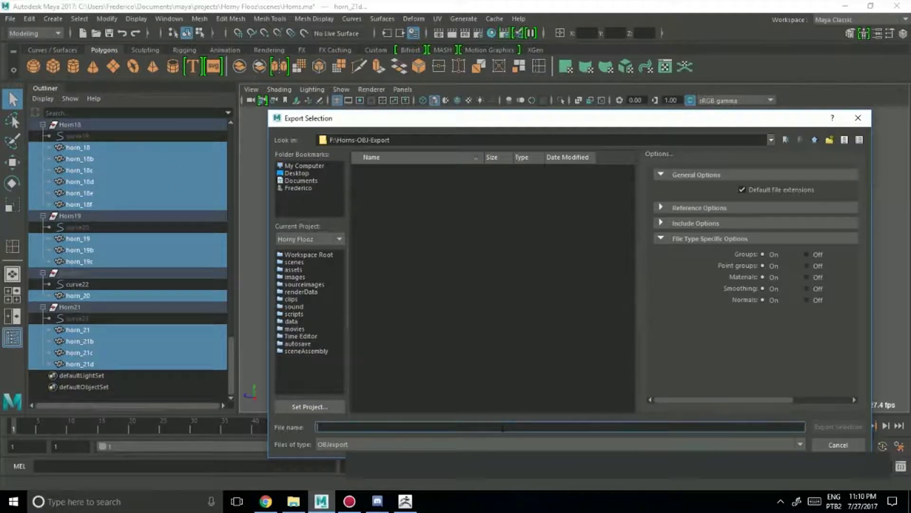
{"action": "type", "text": "Horns"}
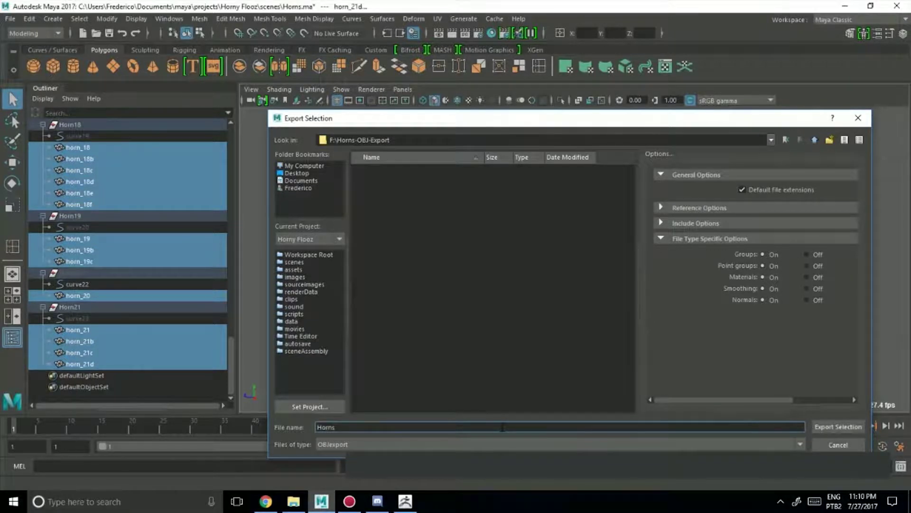
{"action": "key", "text": "Return"}
{"action": "left_click_drag", "start_coordinate": [445, 311], "coordinate": [436, 290], "text": "alt"}
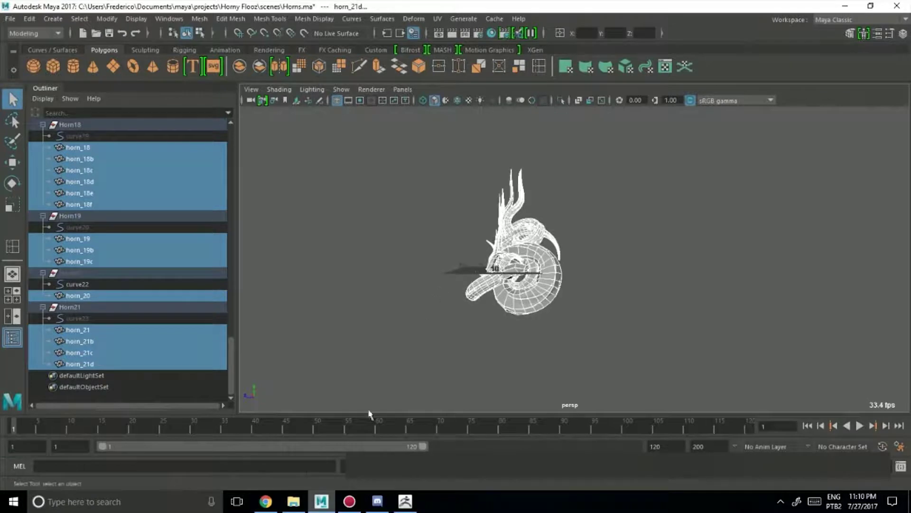
Switch to File Explorer and check the exported files in the Horns-OBJ-Export folder on drive F
{"action": "left_click", "coordinate": [294, 501]}
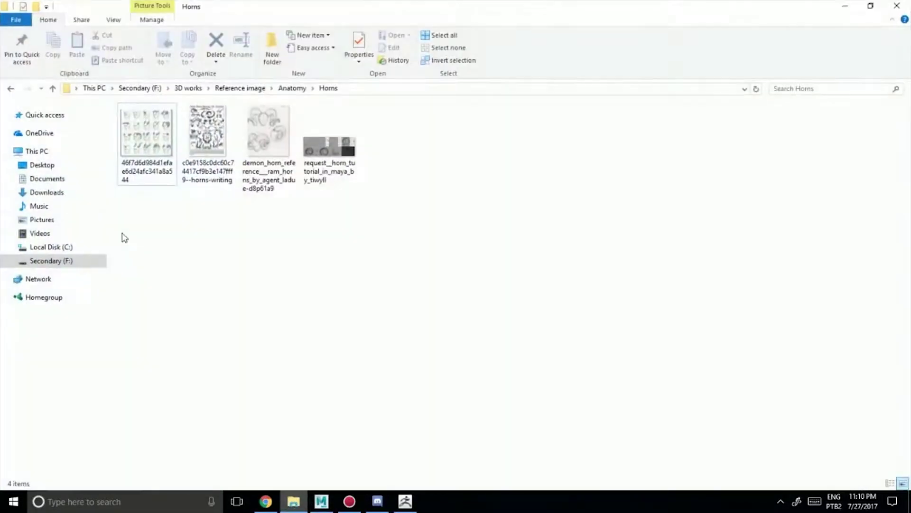
{"action": "left_click", "coordinate": [70, 267]}
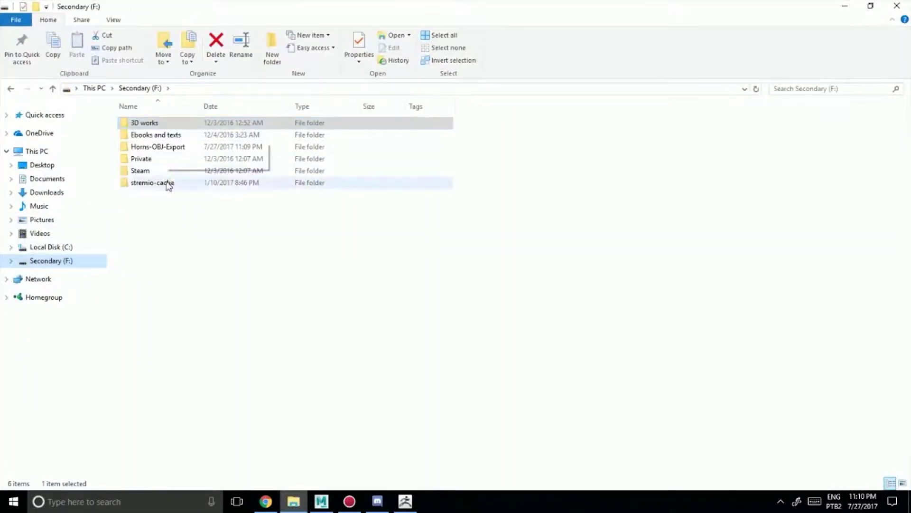
{"action": "double_click", "coordinate": [170, 147]}
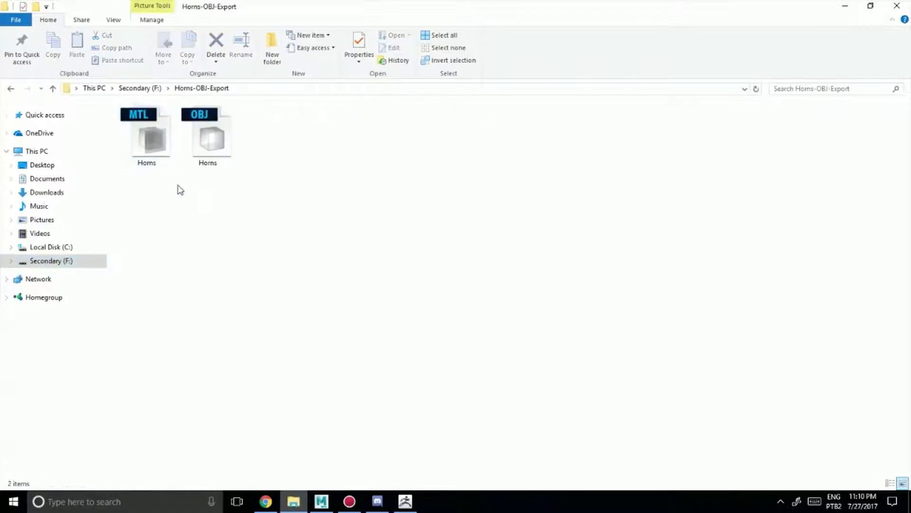
Switch to ZBrush and try to delete the horns subtool
{"action": "left_click", "coordinate": [405, 502]}
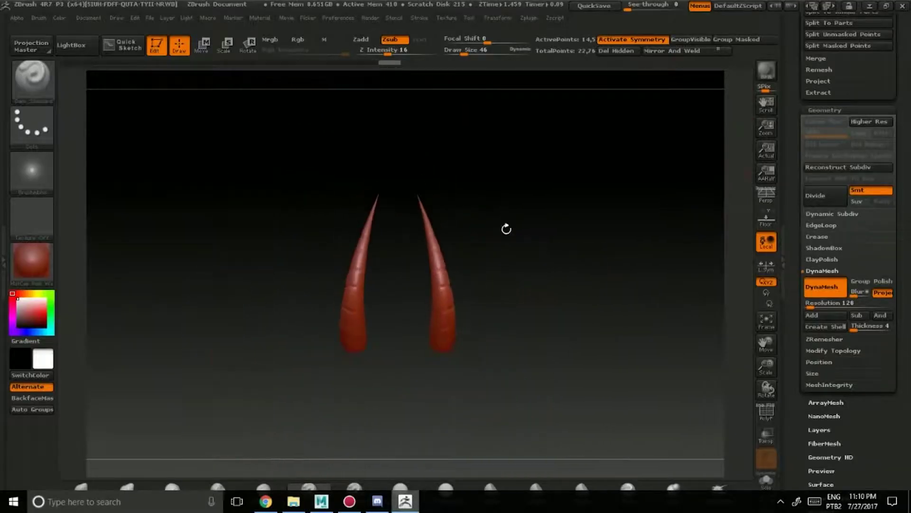
{"action": "left_click_drag", "start_coordinate": [791, 67], "coordinate": [806, 273]}
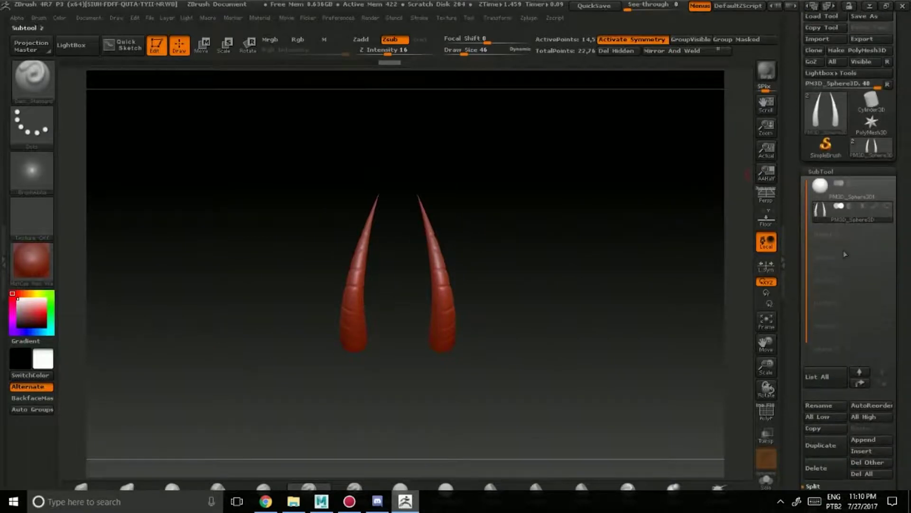
{"action": "left_click", "coordinate": [817, 468]}
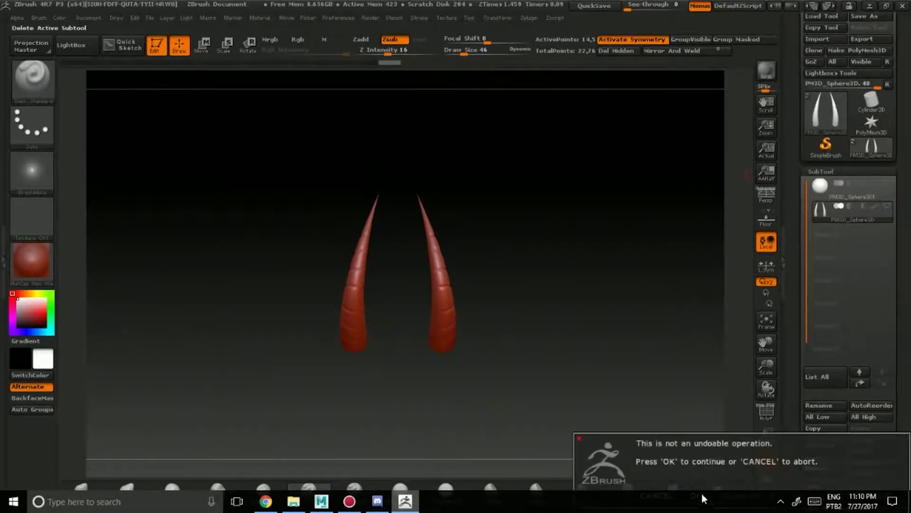
{"action": "key", "text": "Return"}
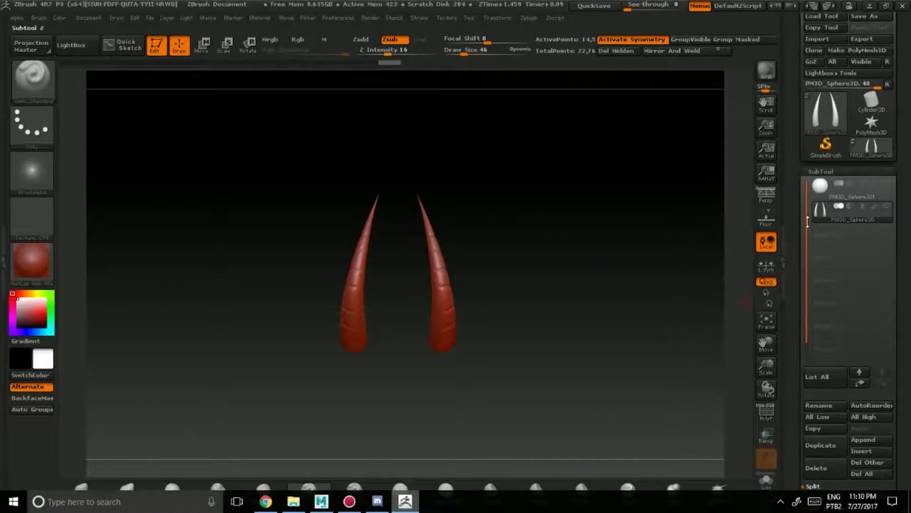
Minimize the Maya window and return to ZBrush with the tool import and selection options in view
{"action": "left_click", "coordinate": [869, 6]}
{"action": "left_click", "coordinate": [845, 6]}
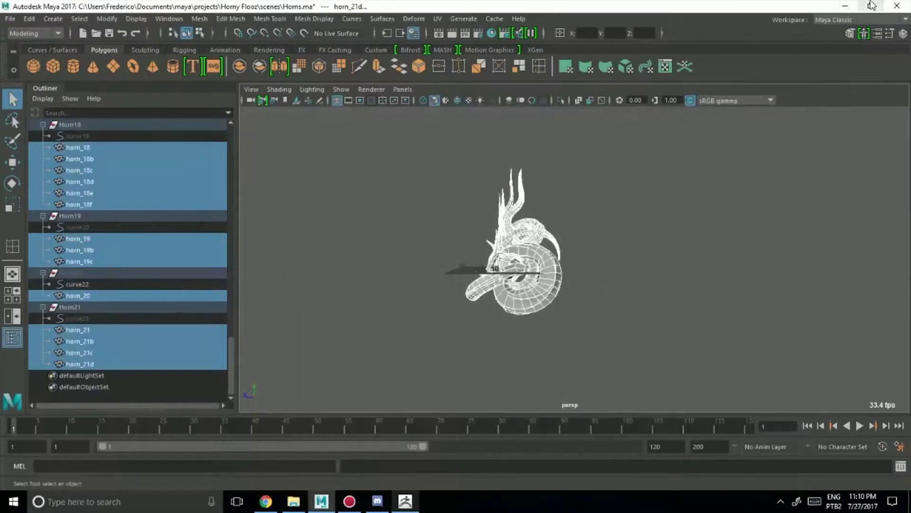
{"action": "left_click", "coordinate": [845, 6]}
{"action": "left_click", "coordinate": [404, 500]}
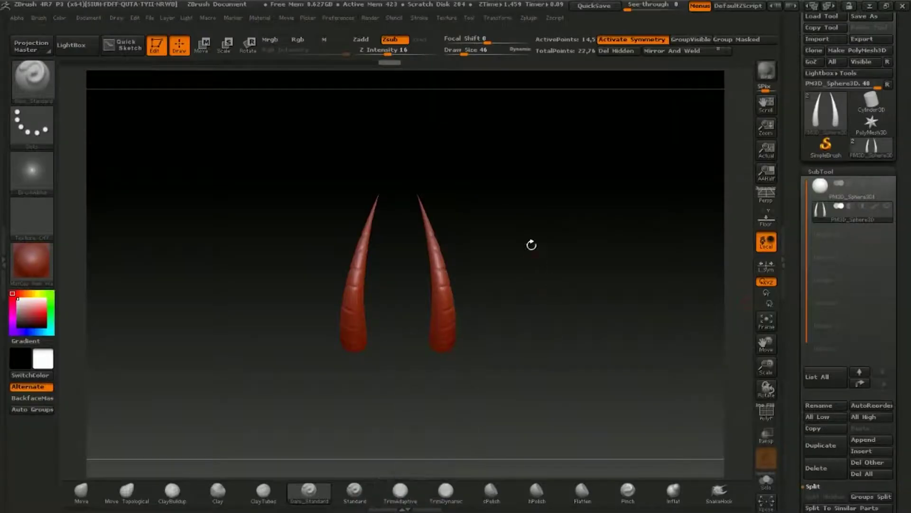
{"action": "left_click_drag", "start_coordinate": [800, 54], "coordinate": [800, 73]}
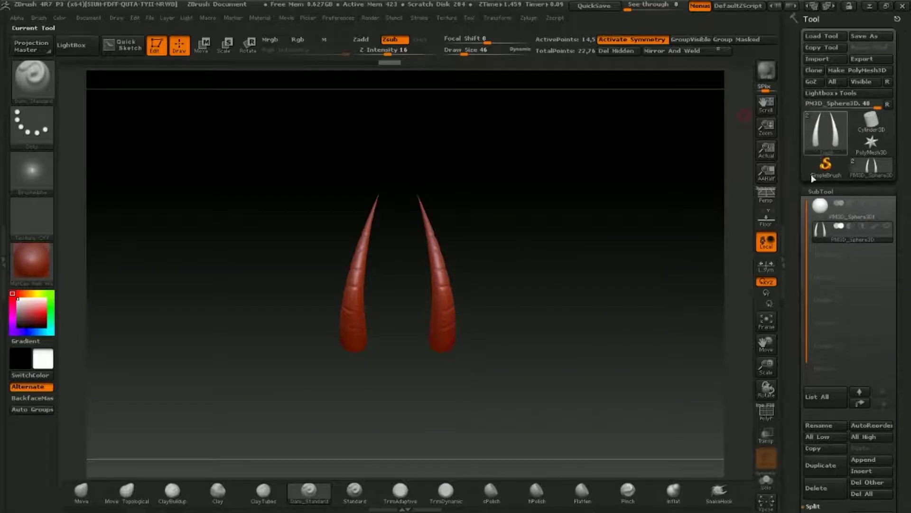
Delete the subtool holding the two sculpted horns, keeping only the sphere in the tool
{"action": "left_click", "coordinate": [816, 488]}
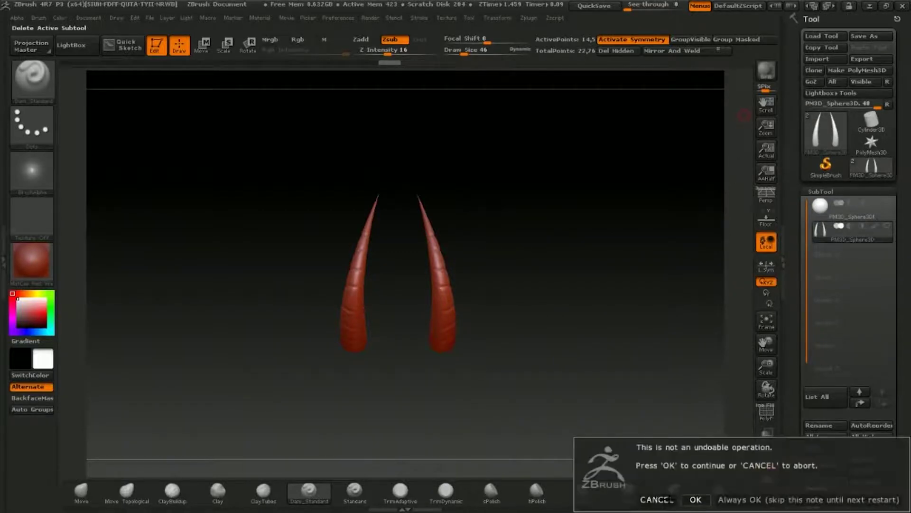
{"action": "left_click", "coordinate": [695, 499]}
{"action": "scroll", "coordinate": [790, 384], "scroll_direction": "down", "scroll_amount": 10}
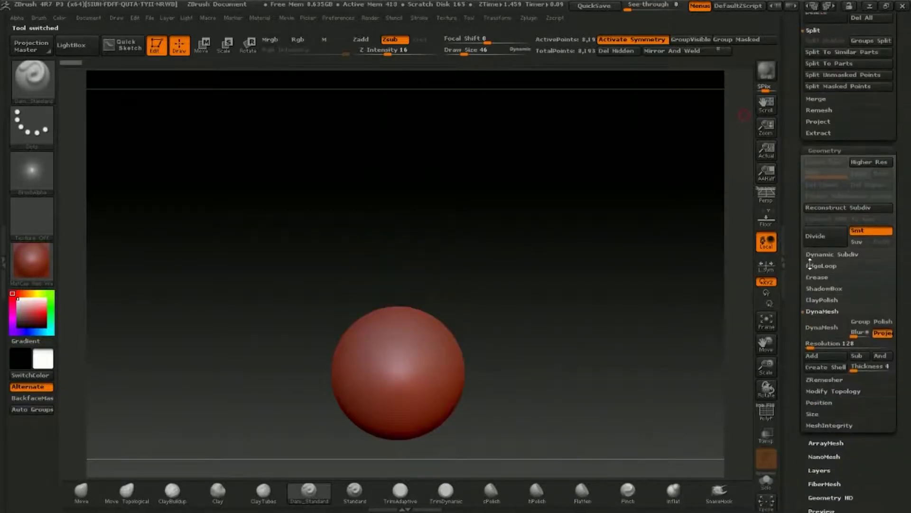
{"action": "left_click_drag", "start_coordinate": [799, 174], "coordinate": [806, 331]}
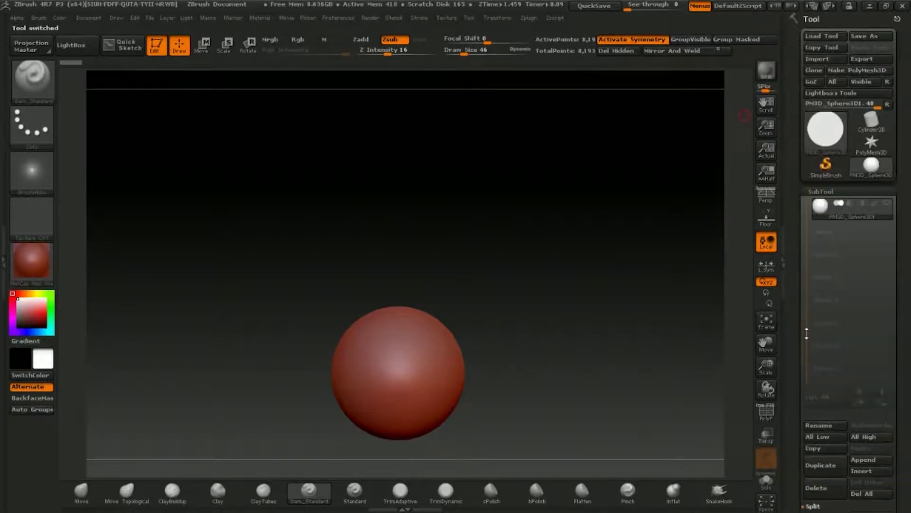
Import Horns.obj from the Horns-OBJ-Export folder on drive F in place of the sphere
{"action": "left_click", "coordinate": [830, 60]}
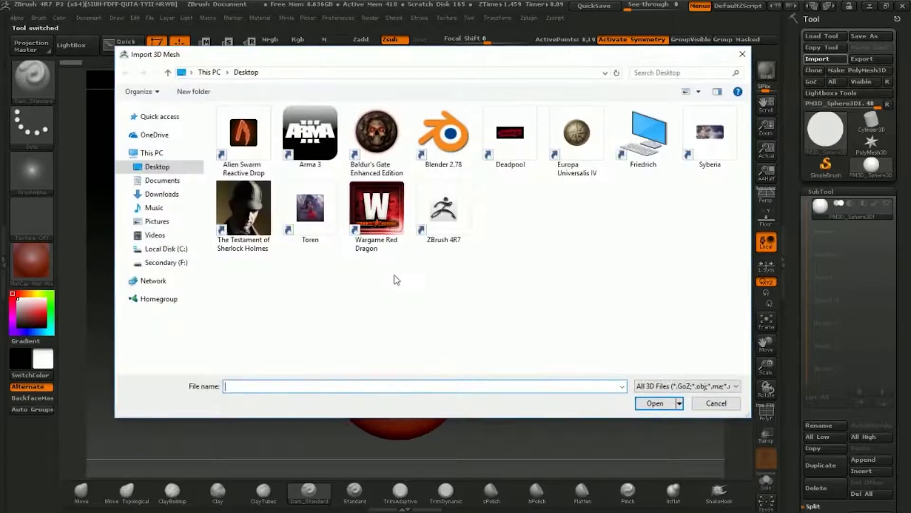
{"action": "left_click", "coordinate": [159, 262]}
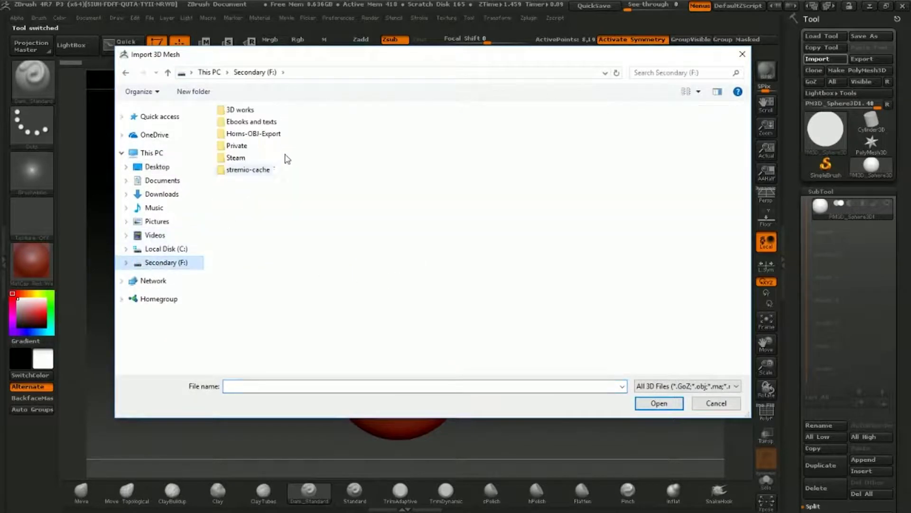
{"action": "double_click", "coordinate": [266, 134]}
{"action": "double_click", "coordinate": [257, 146]}
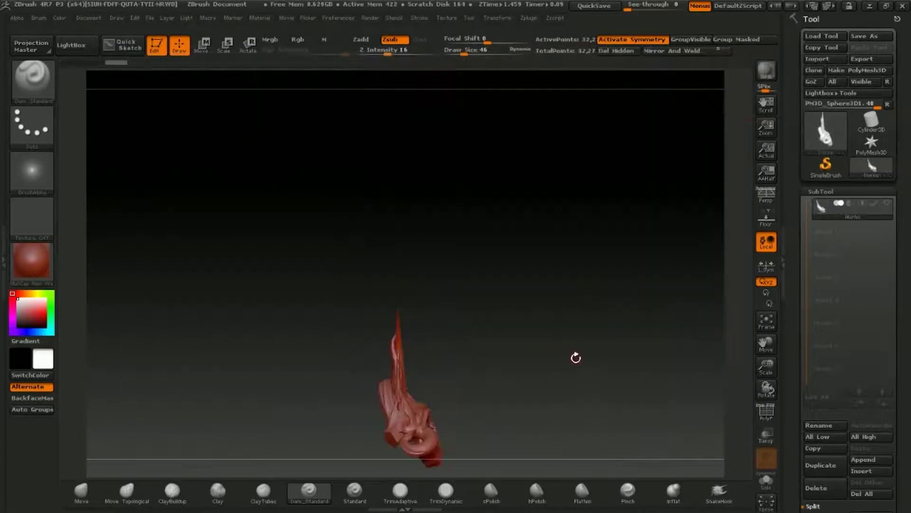
Display the imported horns' polyframe and assign Auto Groups polygroups to the separate pieces
{"action": "mouse_move", "coordinate": [524, 369]}
{"action": "left_mouse_down"}
{"action": "mouse_move", "coordinate": [524, 321]}
{"action": "mouse_move", "coordinate": [606, 285]}
{"action": "mouse_move", "coordinate": [568, 224]}
{"action": "mouse_move", "coordinate": [657, 238]}
{"action": "mouse_move", "coordinate": [405, 179]}
{"action": "mouse_move", "coordinate": [558, 255]}
{"action": "mouse_move", "coordinate": [455, 230]}
{"action": "mouse_move", "coordinate": [532, 247]}
{"action": "mouse_move", "coordinate": [515, 241]}
{"action": "mouse_move", "coordinate": [623, 297]}
{"action": "mouse_move", "coordinate": [631, 227]}
{"action": "mouse_move", "coordinate": [662, 235]}
{"action": "mouse_move", "coordinate": [617, 203]}
{"action": "mouse_move", "coordinate": [525, 258]}
{"action": "mouse_move", "coordinate": [599, 247]}
{"action": "mouse_move", "coordinate": [612, 214]}
{"action": "left_mouse_up"}
{"action": "key", "text": "shift+f"}
{"action": "left_click_drag", "start_coordinate": [332, 285], "coordinate": [603, 280]}
{"action": "left_click_drag", "start_coordinate": [537, 277], "coordinate": [616, 277], "text": "shift"}
{"action": "left_click_drag", "start_coordinate": [796, 433], "coordinate": [802, 264]}
{"action": "left_click", "coordinate": [846, 239]}
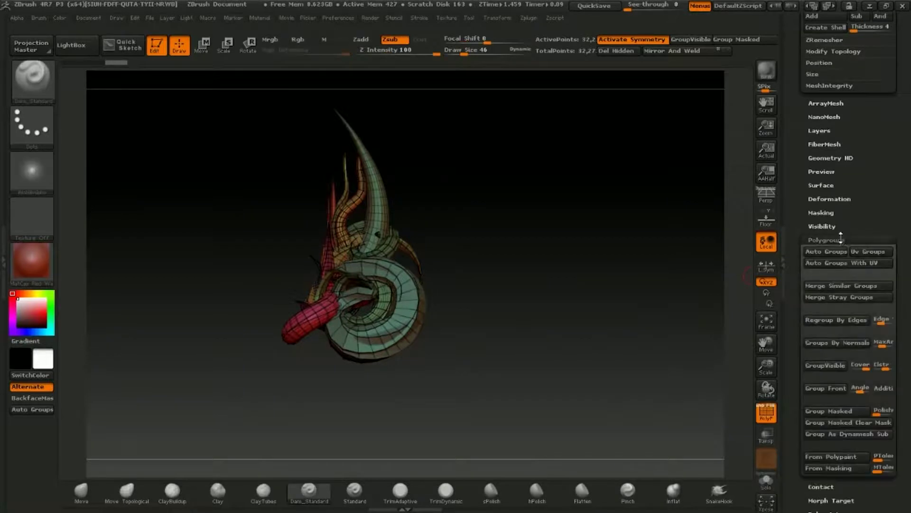
{"action": "left_click", "coordinate": [826, 250]}
{"action": "mouse_move", "coordinate": [509, 287]}
{"action": "left_mouse_down"}
{"action": "mouse_move", "coordinate": [623, 270]}
{"action": "mouse_move", "coordinate": [287, 274]}
{"action": "mouse_move", "coordinate": [510, 278]}
{"action": "mouse_move", "coordinate": [503, 285]}
{"action": "mouse_move", "coordinate": [607, 327]}
{"action": "mouse_move", "coordinate": [741, 258]}
{"action": "left_mouse_up"}
{"action": "key", "text": "shift"}
Split the horns mesh into separate subtools by polygroup with Groups Split
{"action": "left_click_drag", "start_coordinate": [787, 141], "coordinate": [806, 289]}
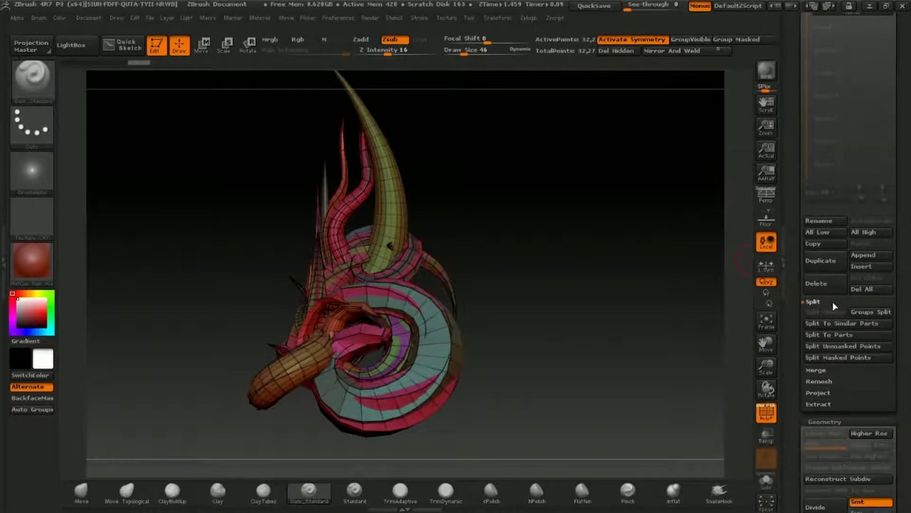
{"action": "left_click", "coordinate": [871, 312]}
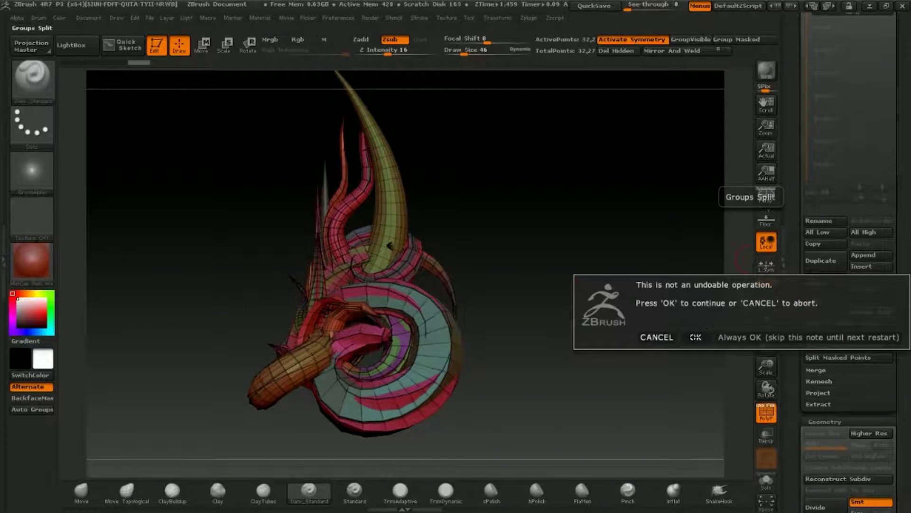
{"action": "left_click", "coordinate": [696, 337]}
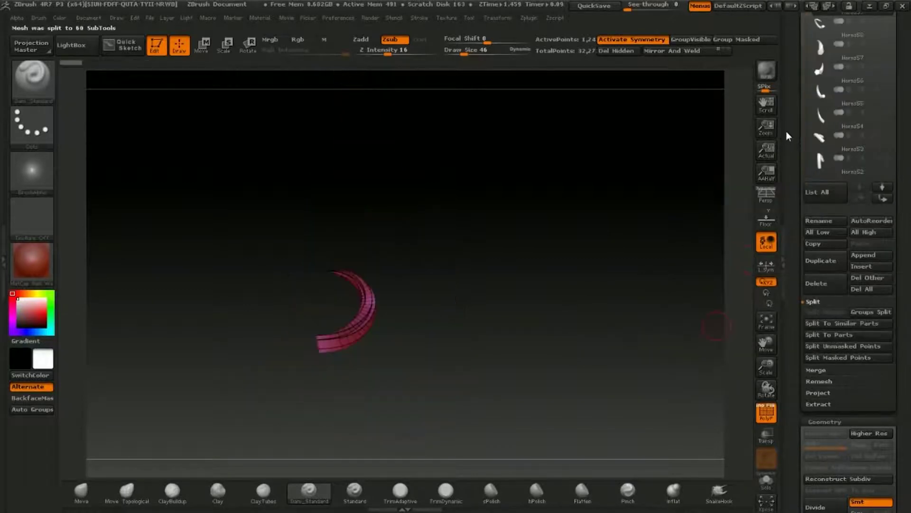
{"action": "left_click_drag", "start_coordinate": [792, 119], "coordinate": [804, 285]}
{"action": "left_click_drag", "start_coordinate": [803, 280], "coordinate": [795, 96]}
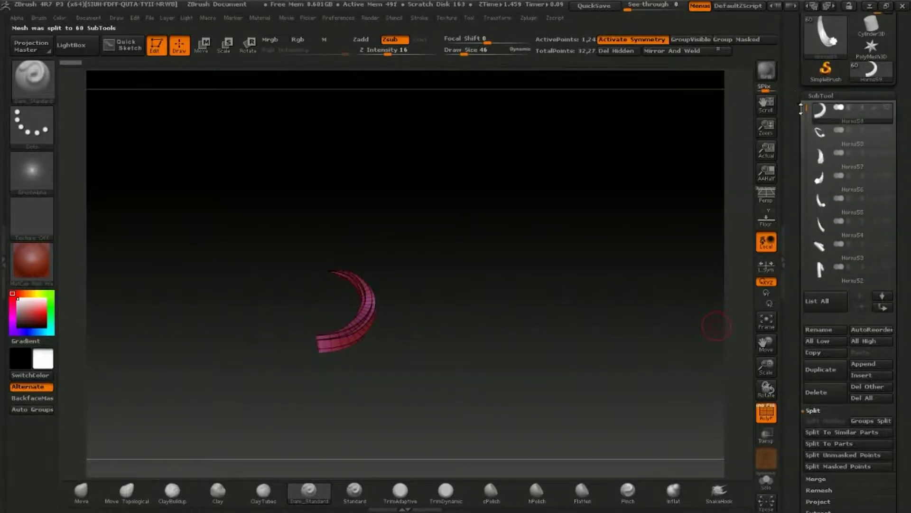
Hide the polyframe and apply the SkinShade4 material to the horns
{"action": "left_click_drag", "start_coordinate": [399, 237], "coordinate": [574, 234]}
{"action": "key", "text": "shift+f"}
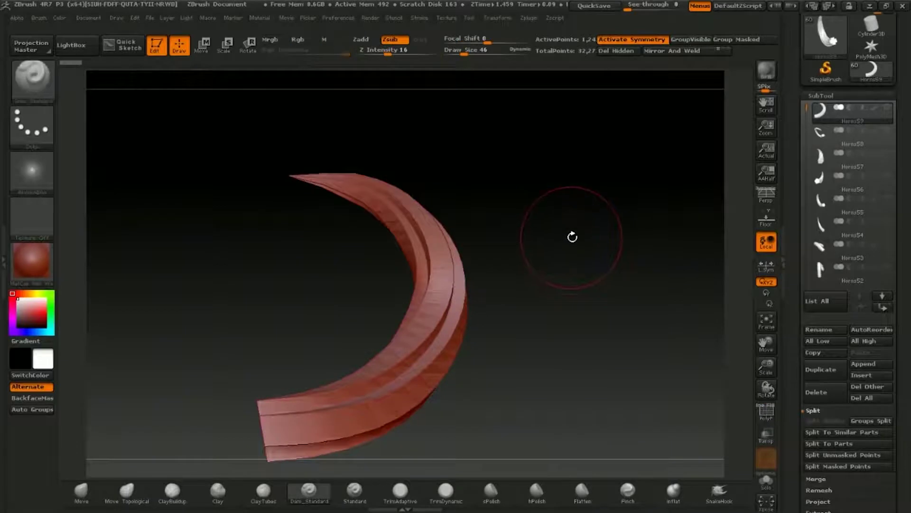
{"action": "left_click", "coordinate": [20, 272]}
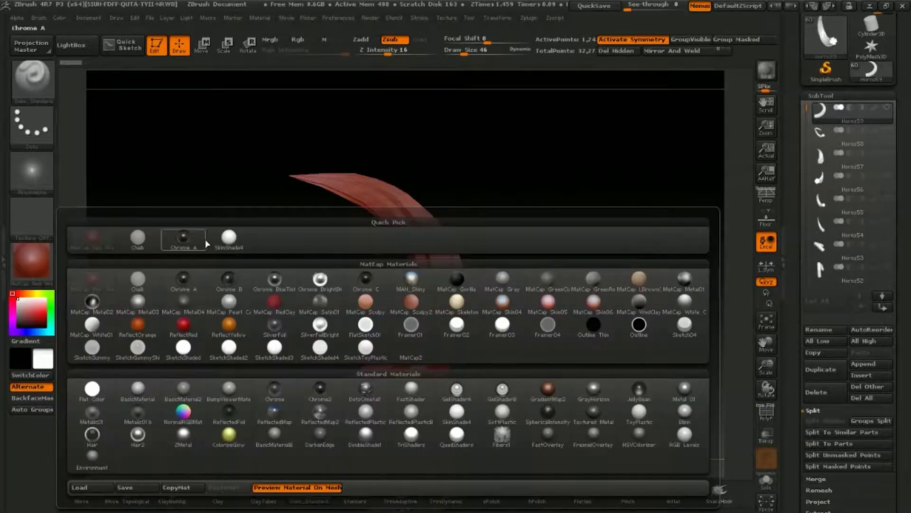
{"action": "left_click", "coordinate": [227, 239]}
{"action": "left_click_drag", "start_coordinate": [586, 241], "coordinate": [572, 230]}
Go through the split horn subtools one by one and frame the zigzag horn Horns49 to examine its shape
{"action": "key", "text": "Down"}
{"action": "key", "text": "Down"}
{"action": "key", "text": "Down"}
{"action": "key", "text": "Down"}
{"action": "key", "text": "Down"}
{"action": "key", "text": "Down"}
{"action": "key", "text": "Down"}
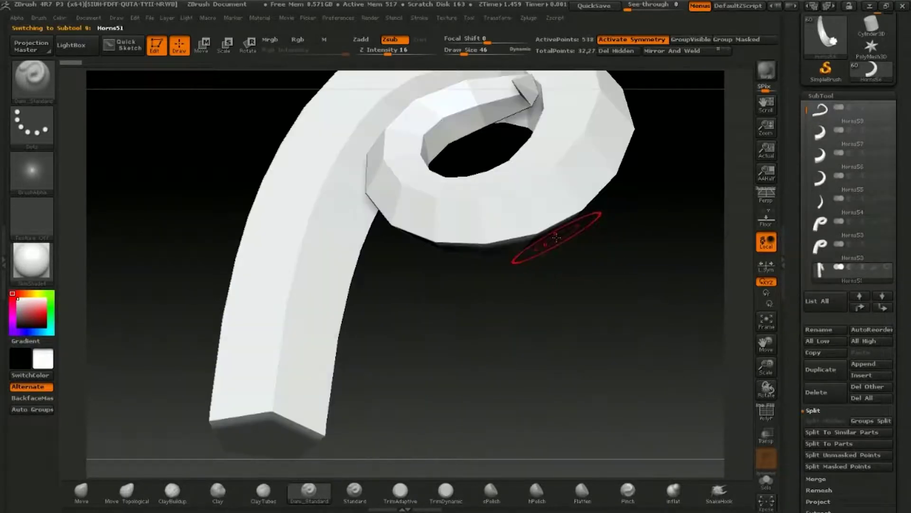
{"action": "key", "text": "Down"}
{"action": "key", "text": "Down"}
{"action": "key", "text": "Down"}
{"action": "key", "text": "Up"}
{"action": "key", "text": "Up"}
{"action": "key", "text": "Down"}
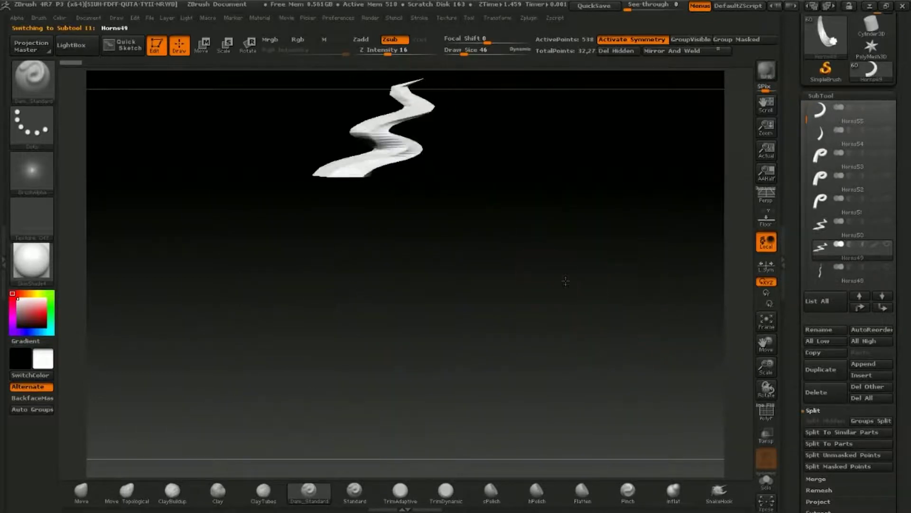
{"action": "mouse_move", "coordinate": [564, 278]}
{"action": "left_mouse_down"}
{"action": "mouse_move", "coordinate": [627, 271]}
{"action": "mouse_move", "coordinate": [544, 264]}
{"action": "mouse_move", "coordinate": [544, 275]}
{"action": "left_mouse_up"}
{"action": "key", "text": "b"}
{"action": "key", "text": "d"}
{"action": "key", "text": "s"}
{"action": "key", "text": "f"}
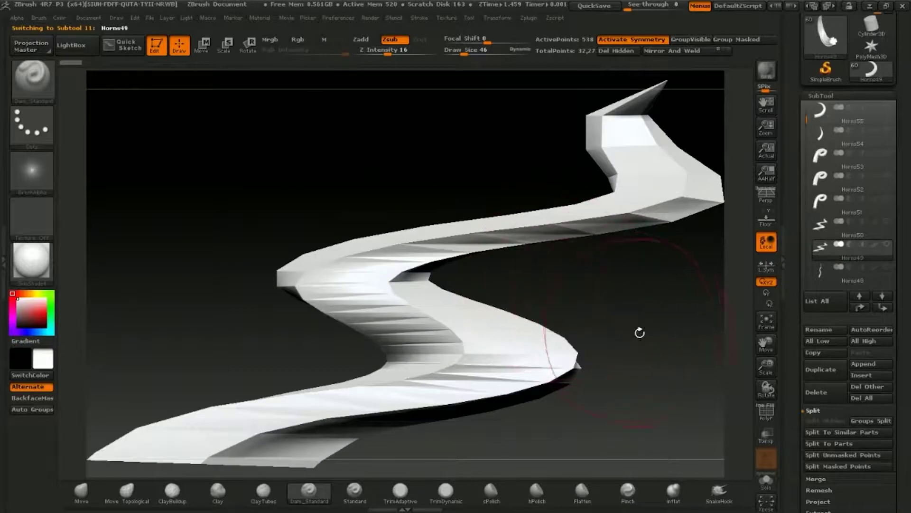
{"action": "left_click_drag", "start_coordinate": [625, 306], "coordinate": [558, 335], "text": "alt"}
Return to the first subtool, Horns59, then select the curled horn Horns58 and frame it
{"action": "mouse_move", "coordinate": [805, 117]}
{"action": "left_mouse_down"}
{"action": "mouse_move", "coordinate": [800, 287]}
{"action": "mouse_move", "coordinate": [805, 105]}
{"action": "left_mouse_up"}
{"action": "left_click", "coordinate": [822, 122]}
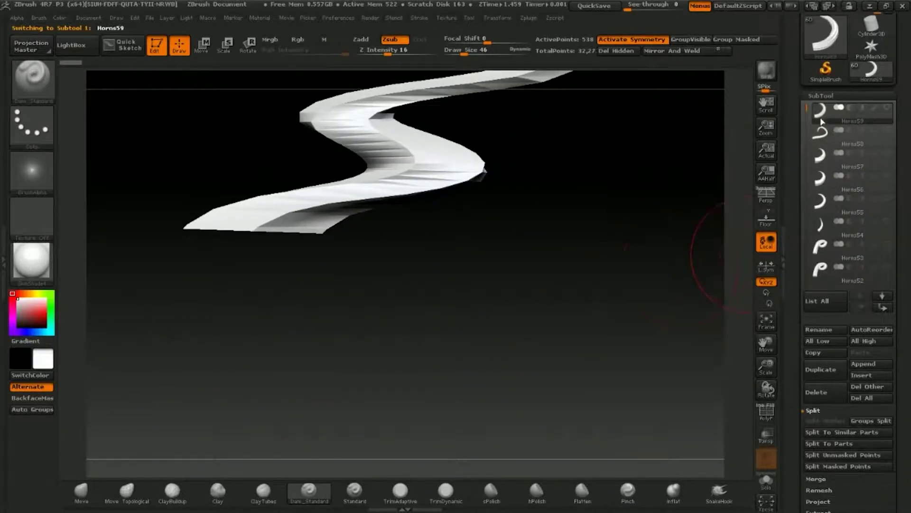
{"action": "key", "text": "f"}
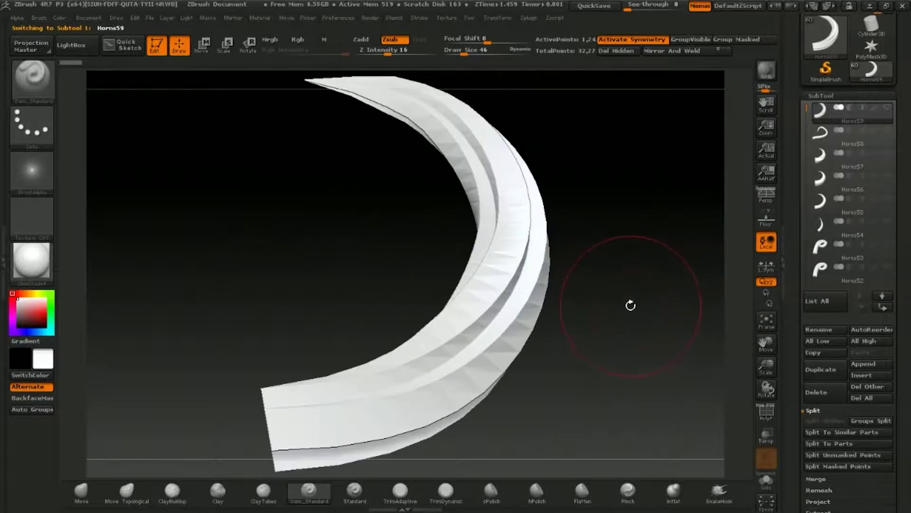
{"action": "key", "text": "alt+Down"}
{"action": "key", "text": "f"}
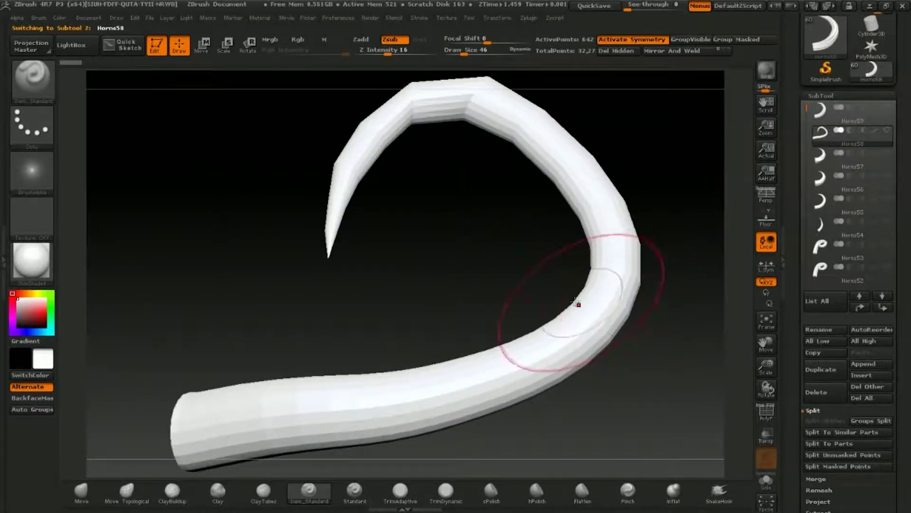
Create a new InsertMesh brush from the curled horn Horns58
{"action": "key", "text": "b"}
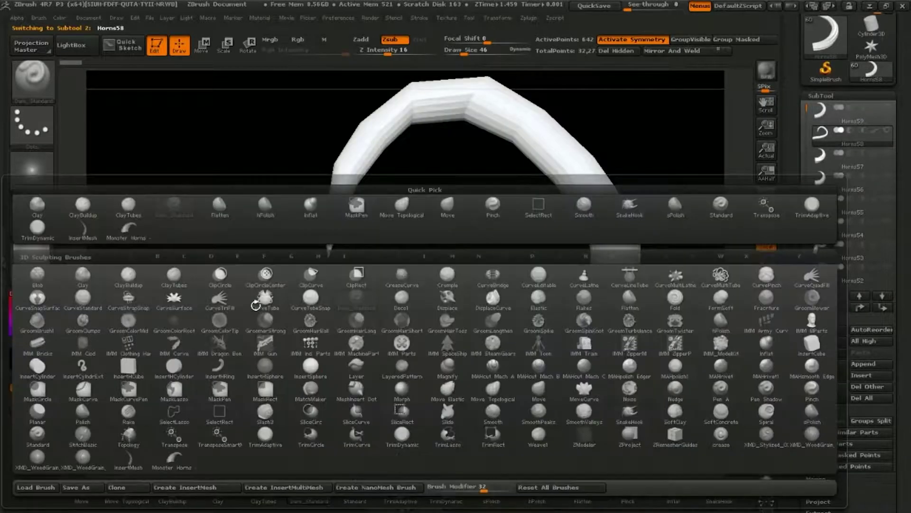
{"action": "left_click", "coordinate": [190, 487]}
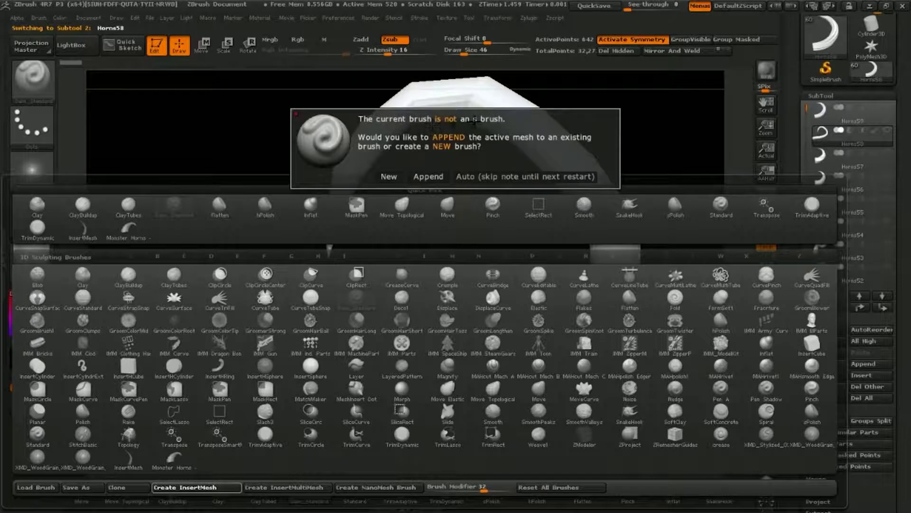
{"action": "left_click", "coordinate": [388, 176]}
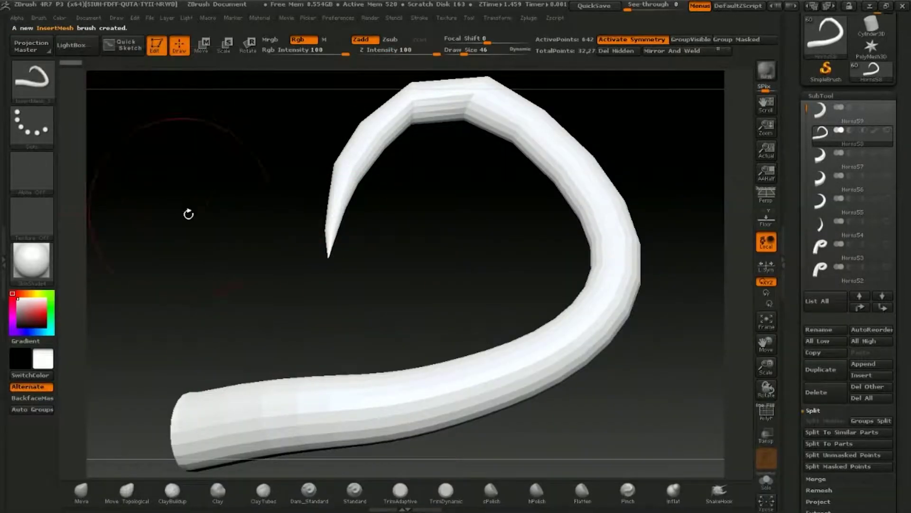
{"action": "left_click_drag", "start_coordinate": [363, 185], "coordinate": [433, 248]}
{"action": "key", "text": "ctrl+z"}
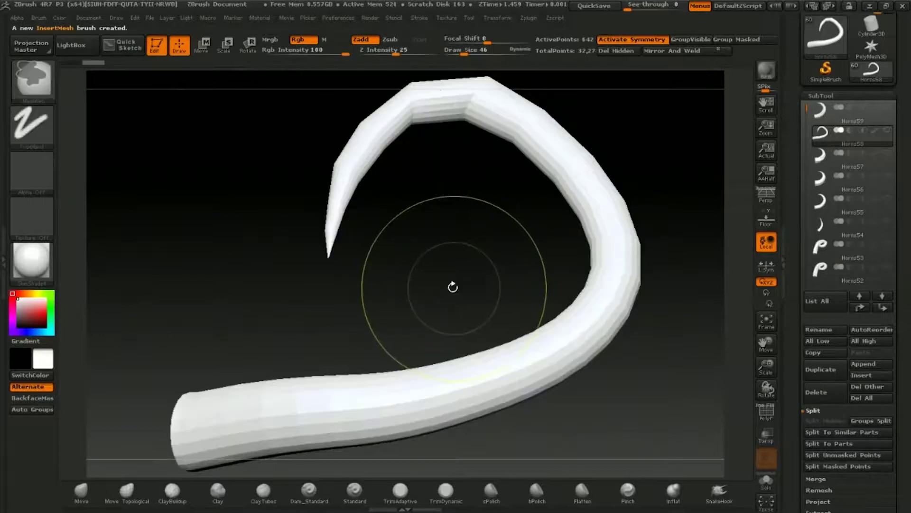
Save the new insert brush as a brush preset named Assorted Horns in the Horns-OBJ-Export folder
{"action": "left_click", "coordinate": [38, 18]}
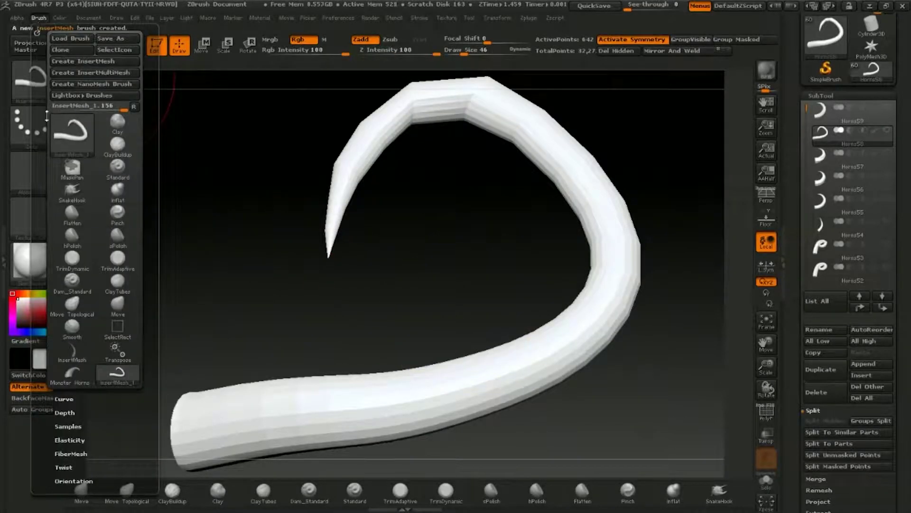
{"action": "left_click", "coordinate": [115, 36]}
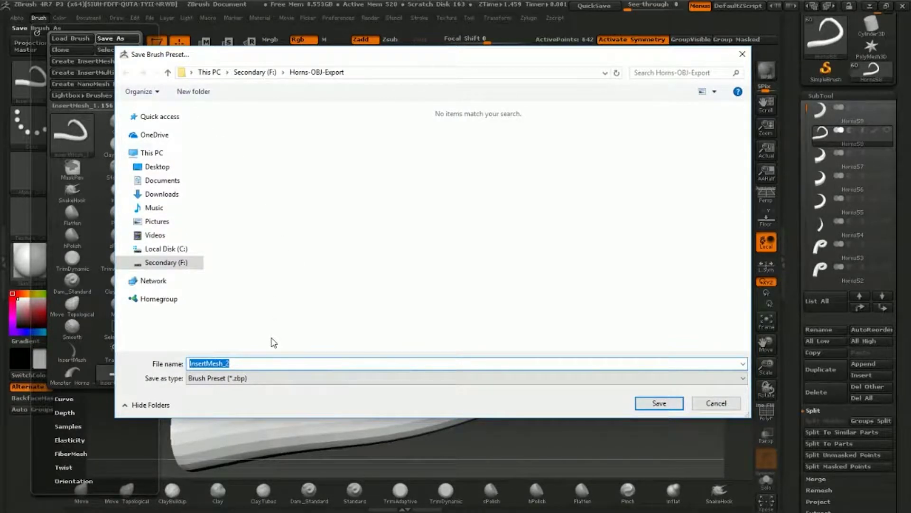
{"action": "type", "text": "Horn"}
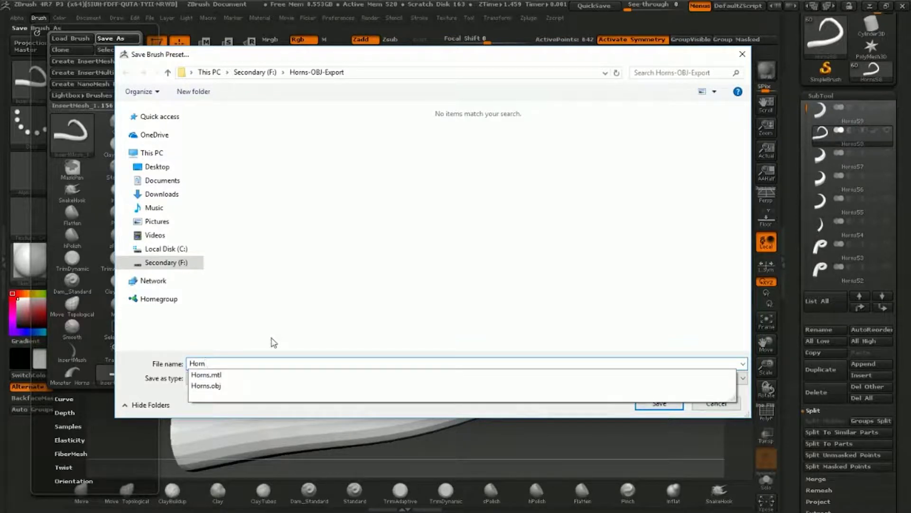
{"action": "key", "text": "BackSpace"}
{"action": "key", "text": "BackSpace"}
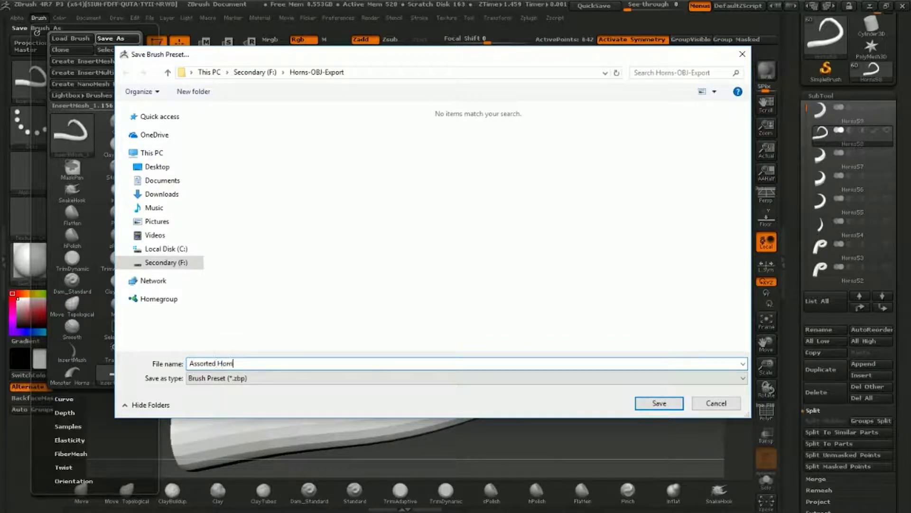
{"action": "key", "text": "Return"}
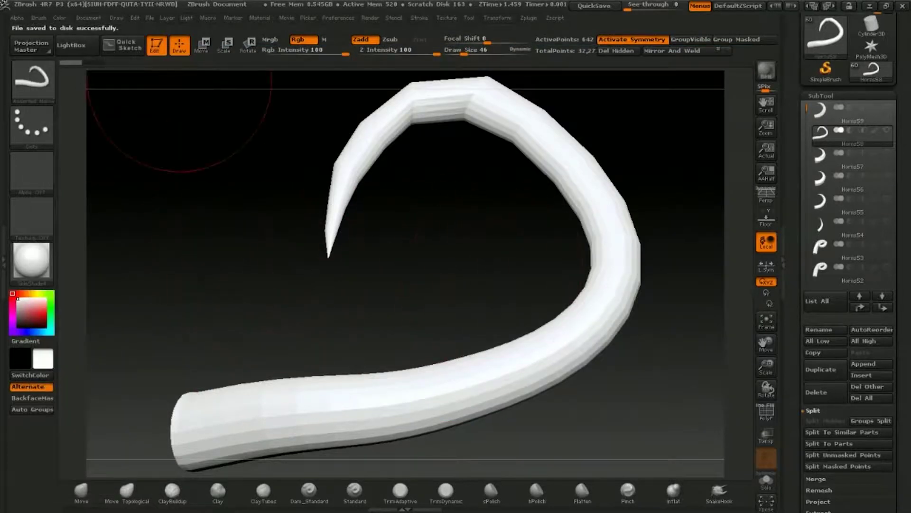
Examine the curled horn's wireframe and look over the subtool list and the tool import options
{"action": "left_click", "coordinate": [37, 19]}
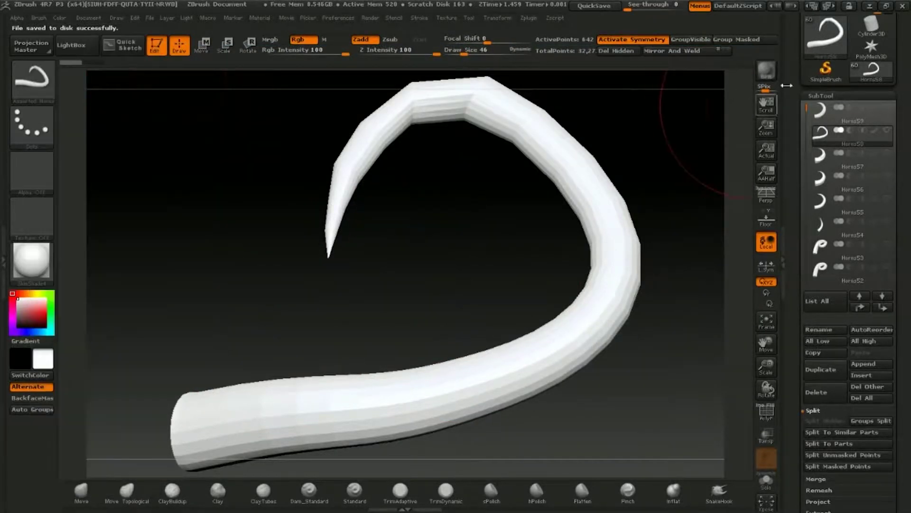
{"action": "left_click_drag", "start_coordinate": [799, 28], "coordinate": [813, 180]}
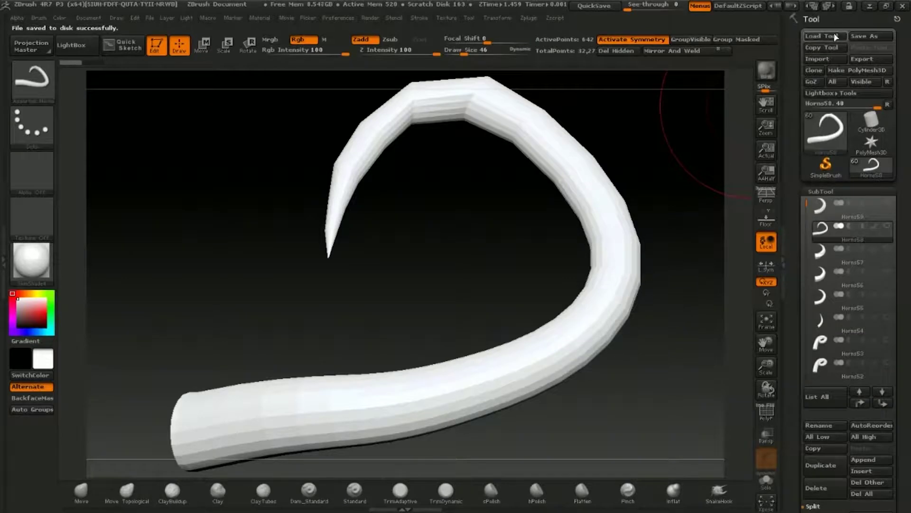
{"action": "mouse_move", "coordinate": [464, 258]}
{"action": "left_mouse_down"}
{"action": "mouse_move", "coordinate": [550, 250]}
{"action": "mouse_move", "coordinate": [478, 261]}
{"action": "left_mouse_up"}
{"action": "key", "text": "shift+f"}
{"action": "mouse_move", "coordinate": [383, 304]}
{"action": "left_mouse_down"}
{"action": "mouse_move", "coordinate": [467, 299]}
{"action": "mouse_move", "coordinate": [381, 308]}
{"action": "left_mouse_up"}
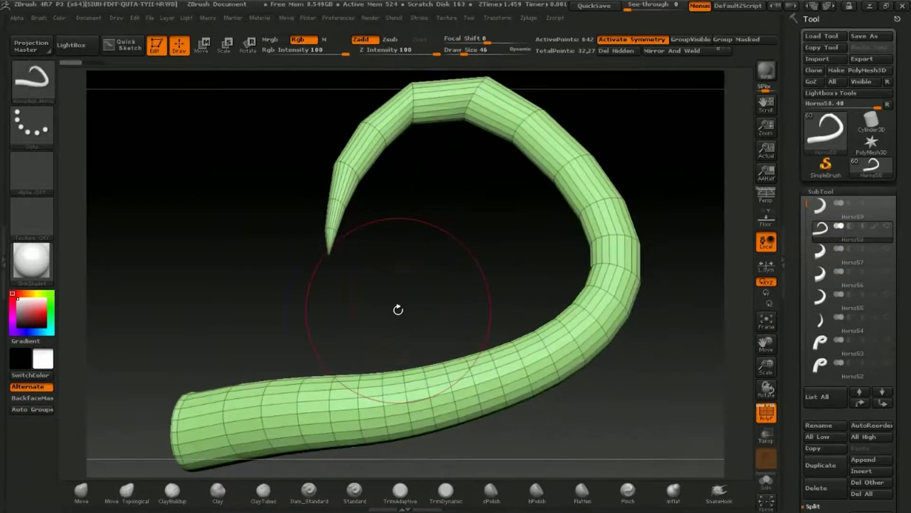
{"action": "key", "text": "shift+f"}
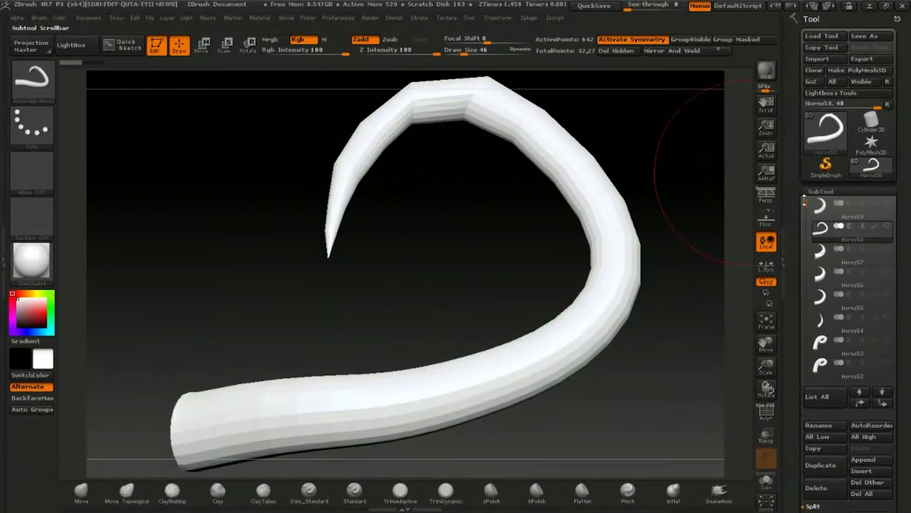
{"action": "left_click_drag", "start_coordinate": [808, 202], "coordinate": [813, 236]}
{"action": "left_click_drag", "start_coordinate": [815, 284], "coordinate": [815, 180]}
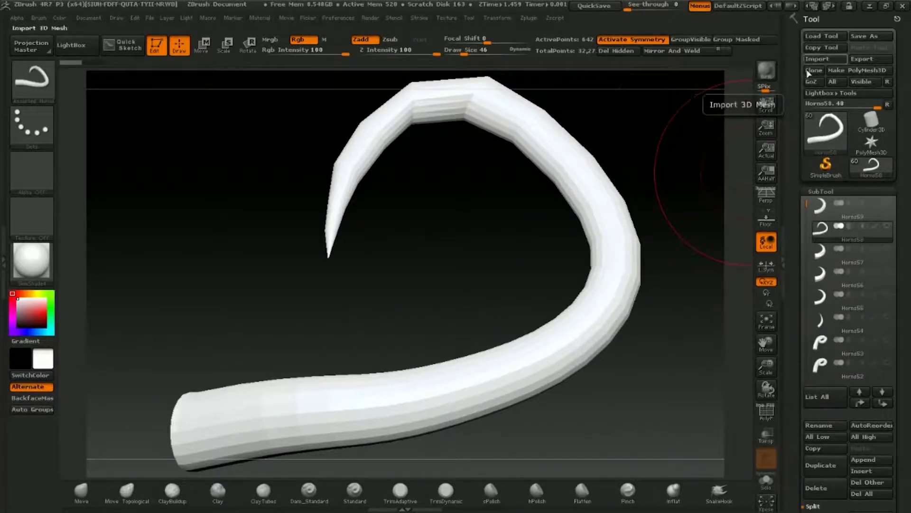
Minimize the ZBrush window to reach the desktop
{"action": "mouse_move", "coordinate": [334, 306]}
{"action": "left_mouse_down"}
{"action": "mouse_move", "coordinate": [411, 284]}
{"action": "mouse_move", "coordinate": [435, 300]}
{"action": "mouse_move", "coordinate": [467, 296]}
{"action": "mouse_move", "coordinate": [351, 305]}
{"action": "left_mouse_up"}
{"action": "mouse_move", "coordinate": [455, 285]}
{"action": "left_mouse_down"}
{"action": "mouse_move", "coordinate": [256, 197]}
{"action": "mouse_move", "coordinate": [480, 236]}
{"action": "mouse_move", "coordinate": [468, 244]}
{"action": "left_mouse_up"}
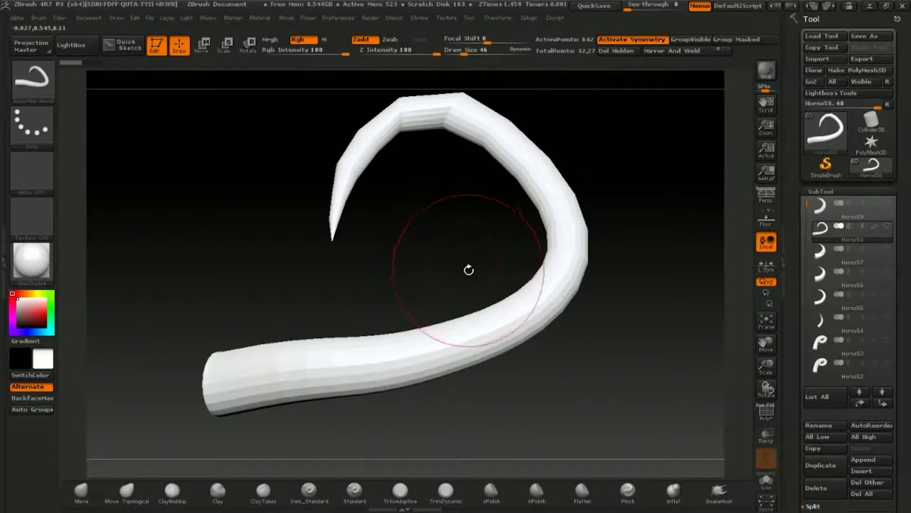
{"action": "left_click", "coordinate": [869, 6]}
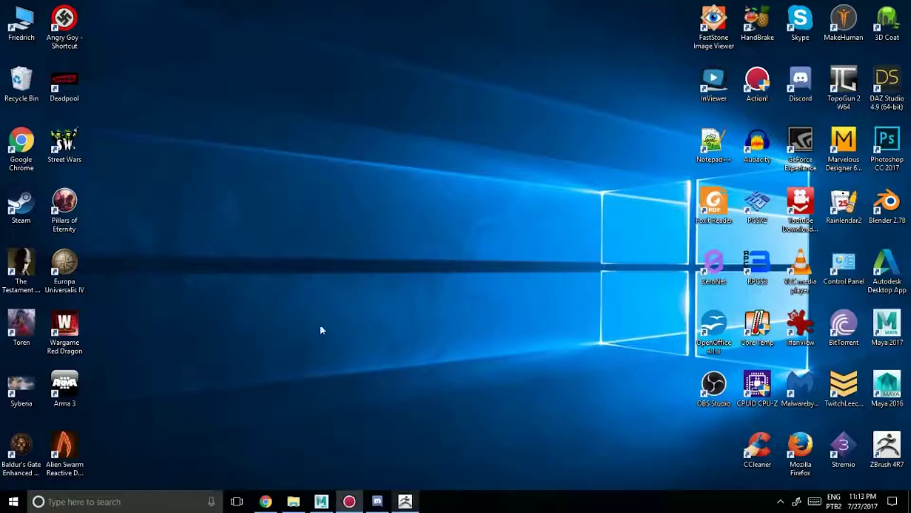
Switch to File Explorer and copy the Assorted Horns brush file from the Horns-OBJ-Export folder
{"action": "left_click", "coordinate": [299, 503]}
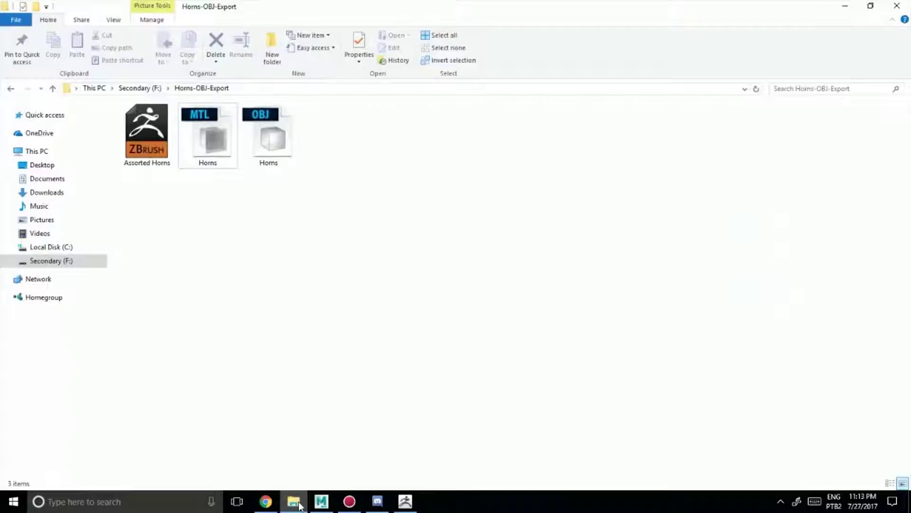
{"action": "right_click", "coordinate": [149, 129]}
{"action": "left_click", "coordinate": [207, 326]}
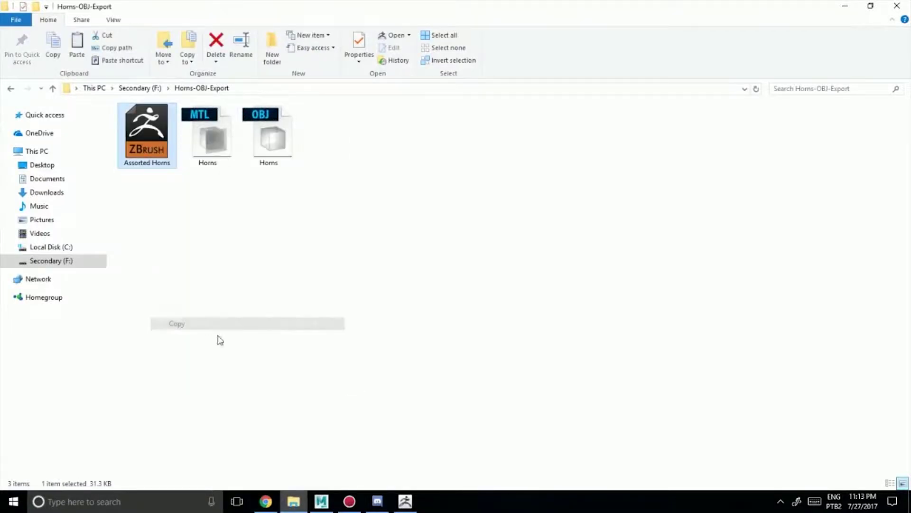
{"action": "left_click", "coordinate": [208, 327]}
{"action": "left_click", "coordinate": [295, 502]}
{"action": "left_click", "coordinate": [294, 502]}
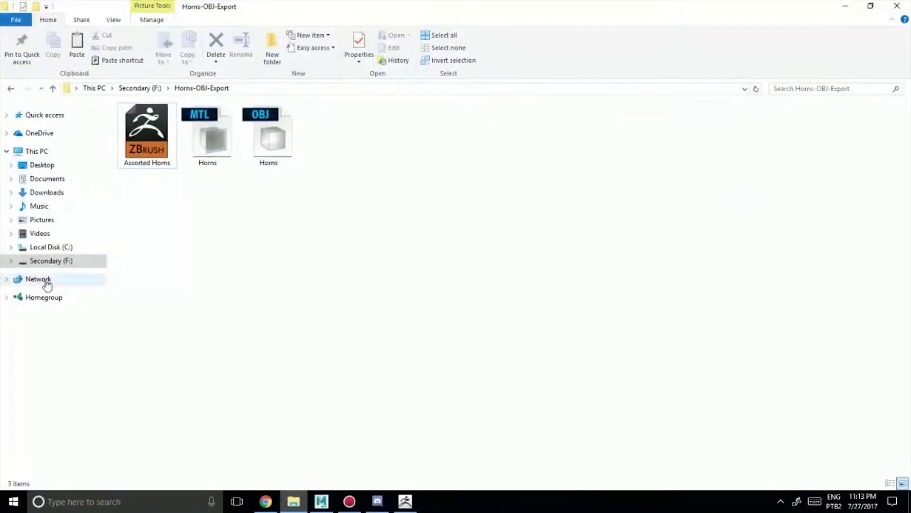
Paste the copied brush file into the folder 3D works\Software\Pixologic Zbrush\ZBrushes\Horns on Secondary (F:)
{"action": "left_click", "coordinate": [50, 261]}
{"action": "double_click", "coordinate": [147, 123]}
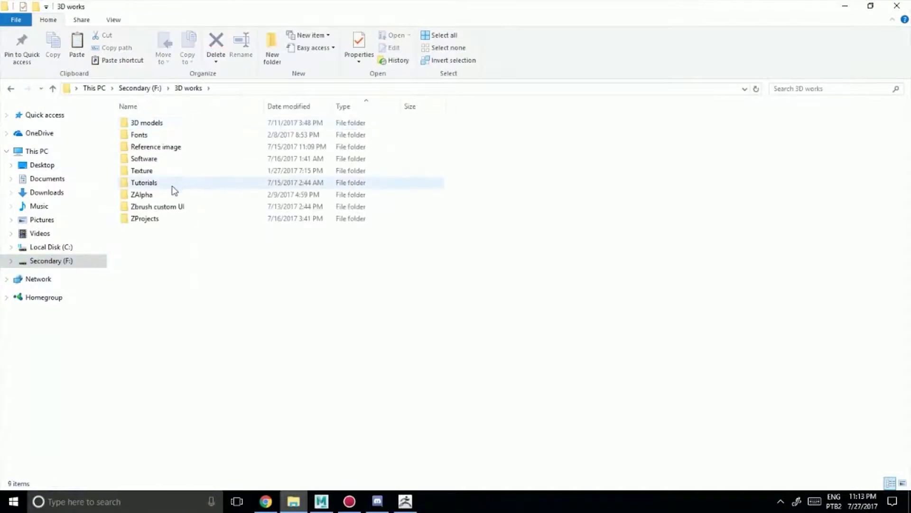
{"action": "double_click", "coordinate": [151, 160]}
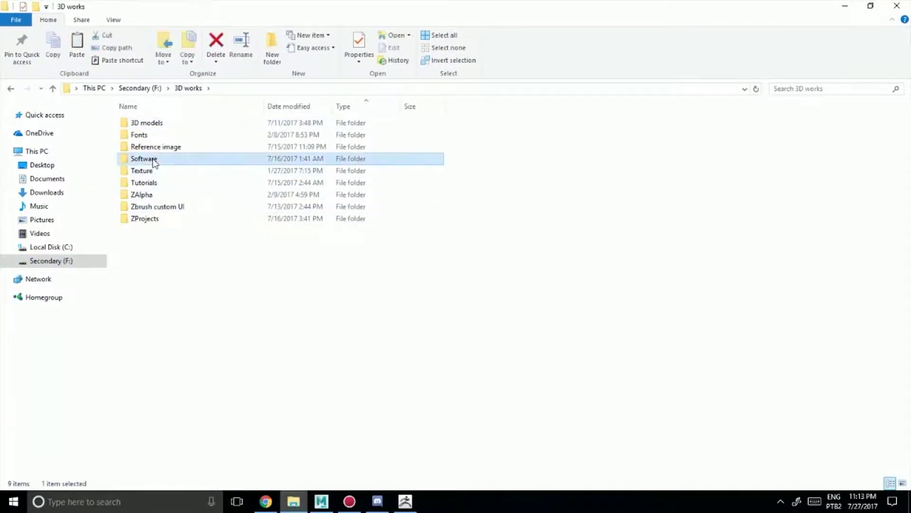
{"action": "double_click", "coordinate": [164, 184]}
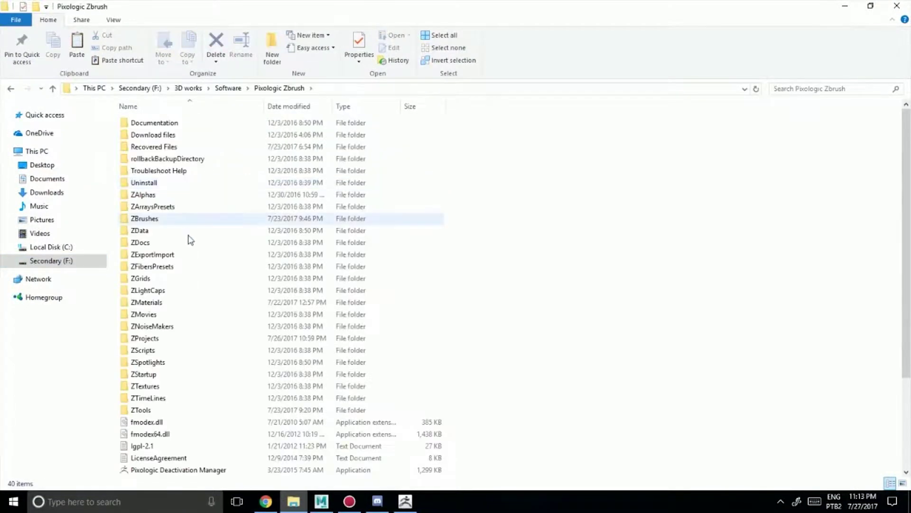
{"action": "left_click", "coordinate": [166, 219]}
{"action": "double_click", "coordinate": [165, 219]}
{"action": "scroll", "coordinate": [424, 284], "scroll_direction": "down", "scroll_amount": 3}
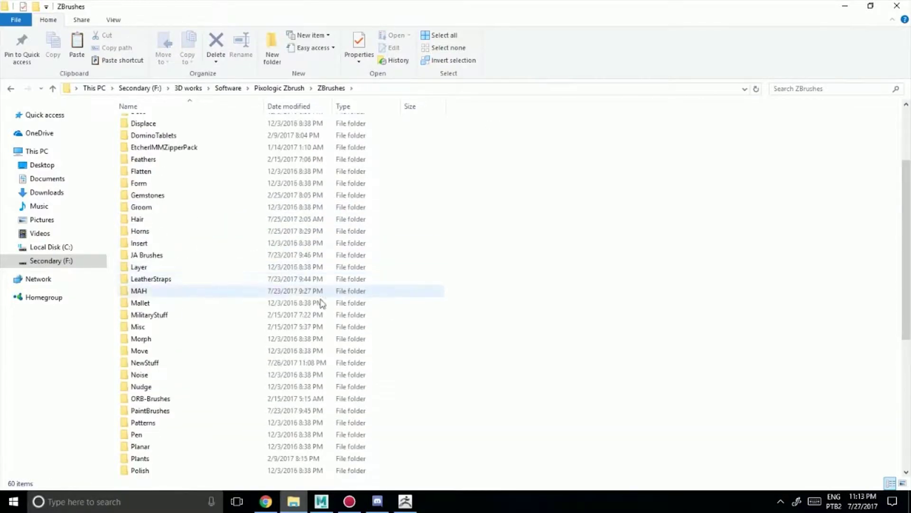
{"action": "left_click", "coordinate": [160, 231]}
{"action": "double_click", "coordinate": [161, 231]}
{"action": "right_click", "coordinate": [207, 280]}
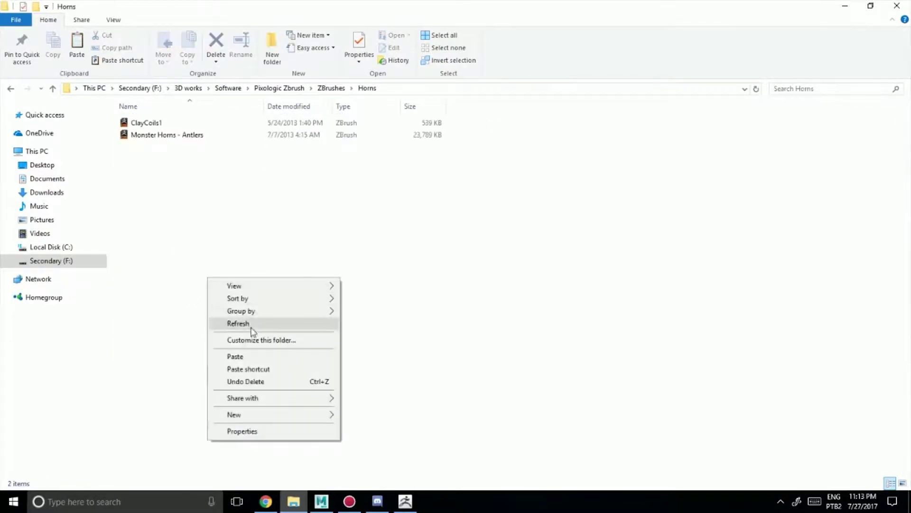
{"action": "left_click", "coordinate": [256, 357]}
{"action": "left_click", "coordinate": [574, 252]}
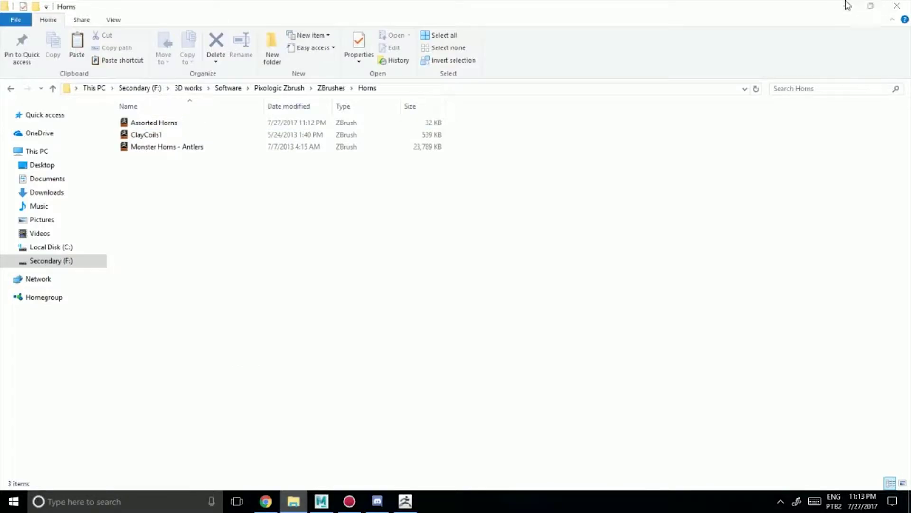
Switch back to ZBrush and look up the Assorted Horns brush in LightBox's Horns brush folder
{"action": "left_click", "coordinate": [847, 6]}
{"action": "left_click", "coordinate": [400, 507]}
{"action": "left_click_drag", "start_coordinate": [602, 330], "coordinate": [594, 375]}
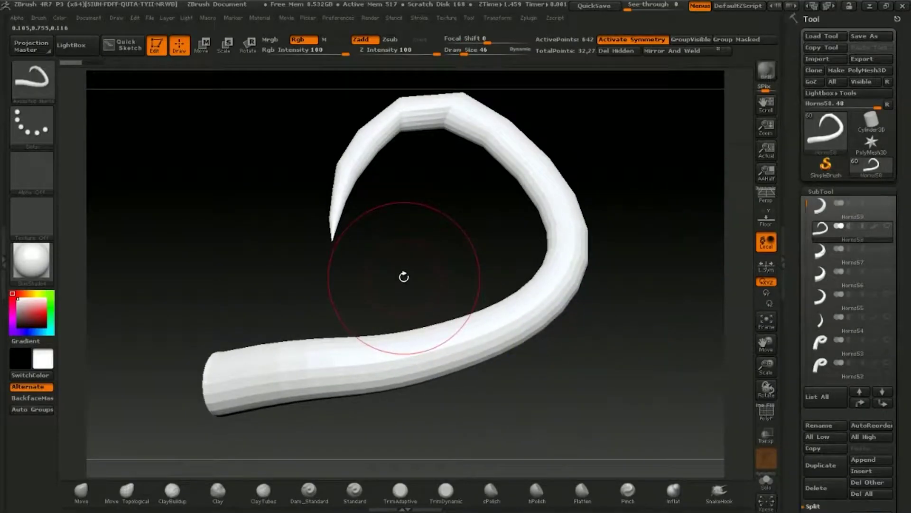
{"action": "key", "text": "comma"}
{"action": "left_click", "coordinate": [152, 76]}
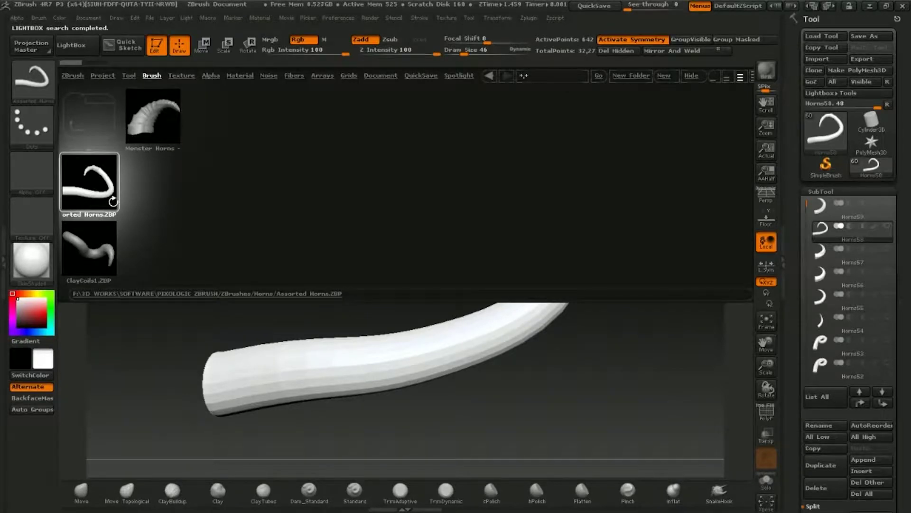
{"action": "mouse_move", "coordinate": [474, 238]}
{"action": "left_mouse_down"}
{"action": "mouse_move", "coordinate": [418, 256]}
{"action": "mouse_move", "coordinate": [395, 249]}
{"action": "mouse_move", "coordinate": [540, 256]}
{"action": "mouse_move", "coordinate": [577, 238]}
{"action": "mouse_move", "coordinate": [377, 251]}
{"action": "mouse_move", "coordinate": [333, 349]}
{"action": "mouse_move", "coordinate": [541, 258]}
{"action": "mouse_move", "coordinate": [380, 250]}
{"action": "mouse_move", "coordinate": [475, 255]}
{"action": "mouse_move", "coordinate": [508, 226]}
{"action": "mouse_move", "coordinate": [567, 224]}
{"action": "left_mouse_up"}
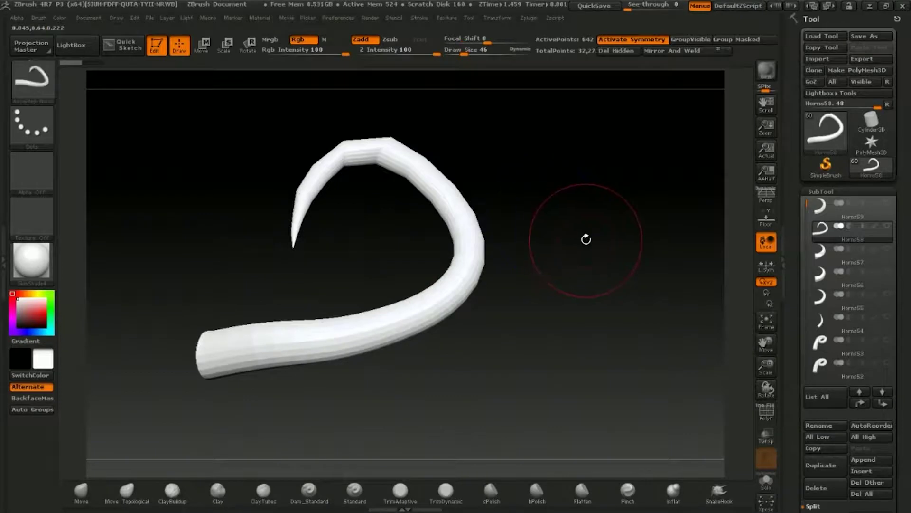
Switch to the Horns59 subtool and look over the subtool list
{"action": "key", "text": "Up"}
{"action": "left_click_drag", "start_coordinate": [659, 250], "coordinate": [712, 304], "text": "alt"}
{"action": "left_click_drag", "start_coordinate": [807, 194], "coordinate": [812, 261]}
{"action": "left_click_drag", "start_coordinate": [816, 331], "coordinate": [808, 179]}
Step through the subtools to the slender horn Horns54 and turn on the visibility of all horn subtools
{"action": "key", "text": "Down"}
{"action": "key", "text": "Down"}
{"action": "key", "text": "Down"}
{"action": "key", "text": "Down"}
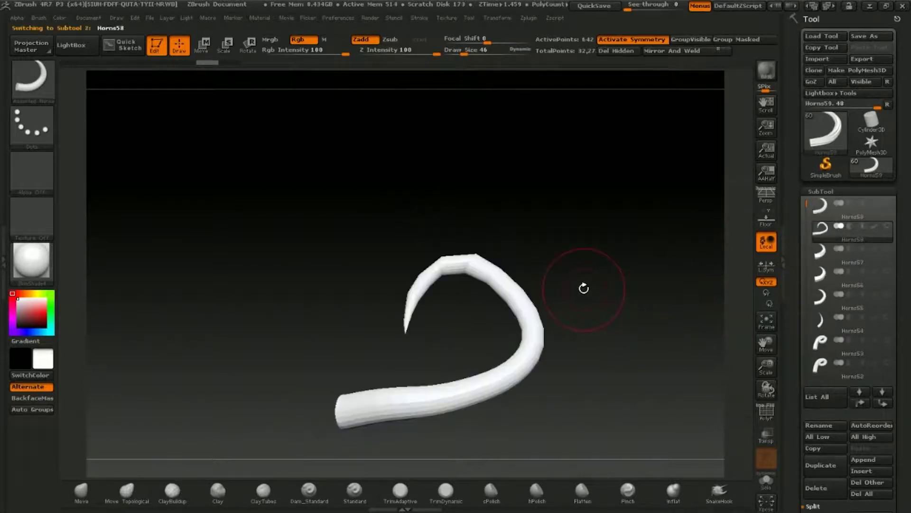
{"action": "key", "text": "Down"}
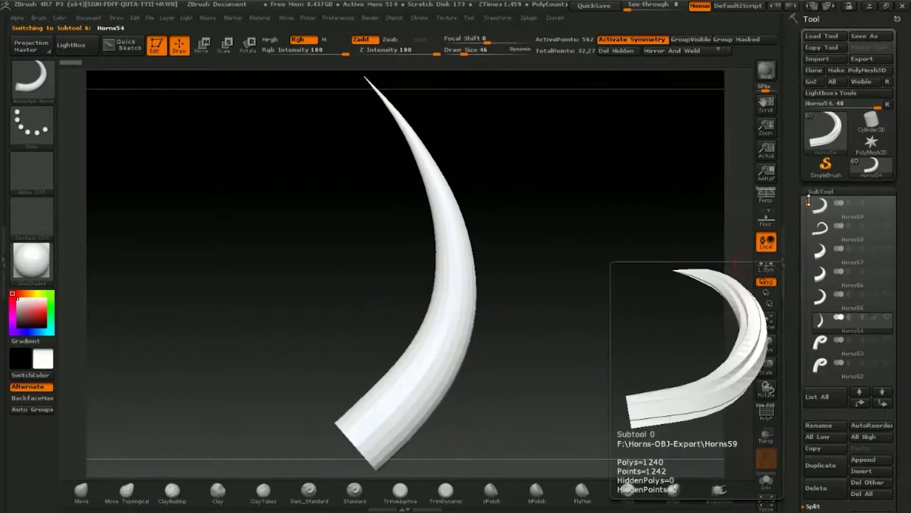
{"action": "left_click", "coordinate": [887, 317]}
{"action": "left_click_drag", "start_coordinate": [606, 281], "coordinate": [495, 256], "text": "alt"}
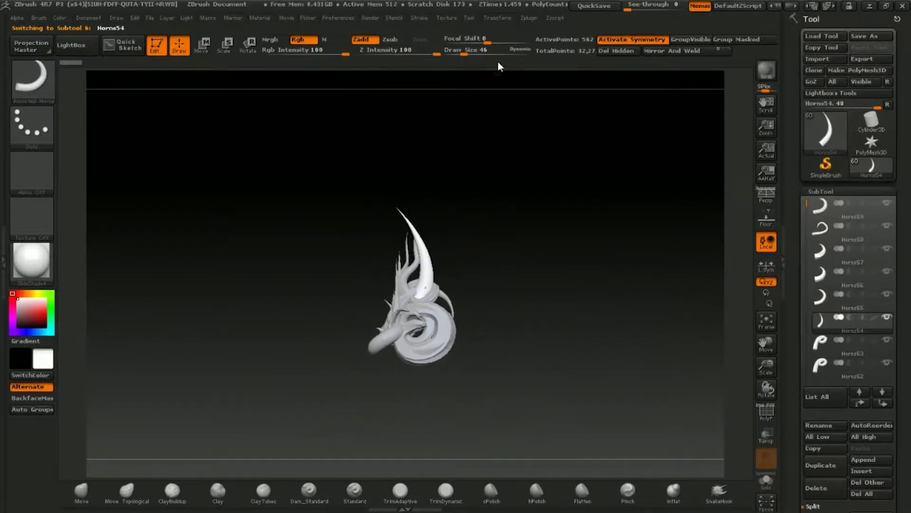
Combine all visible horn subtools into one mesh with Transpose Master's TPoseMesh
{"action": "left_click", "coordinate": [528, 18]}
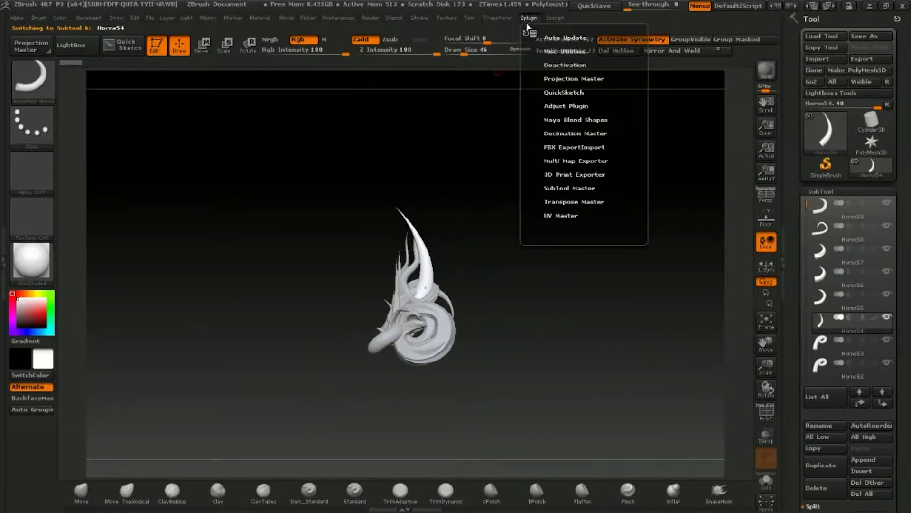
{"action": "left_click", "coordinate": [591, 202]}
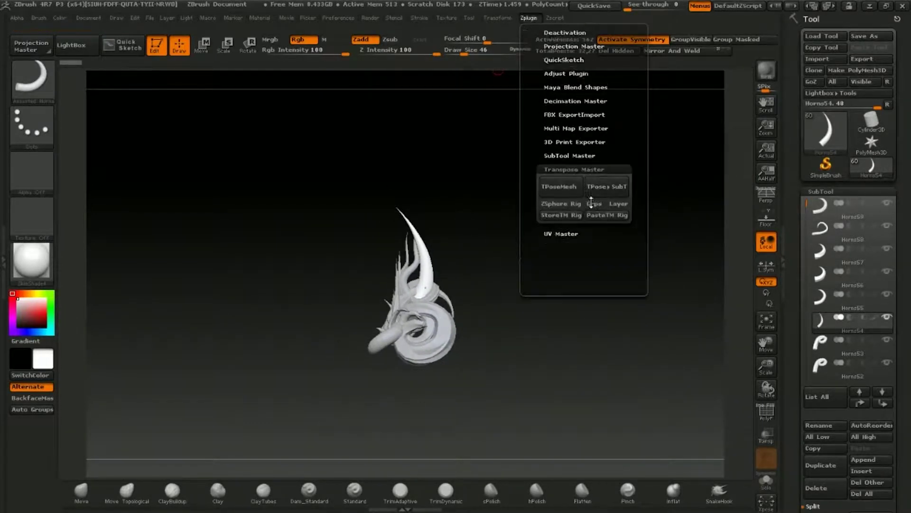
{"action": "left_click", "coordinate": [558, 185]}
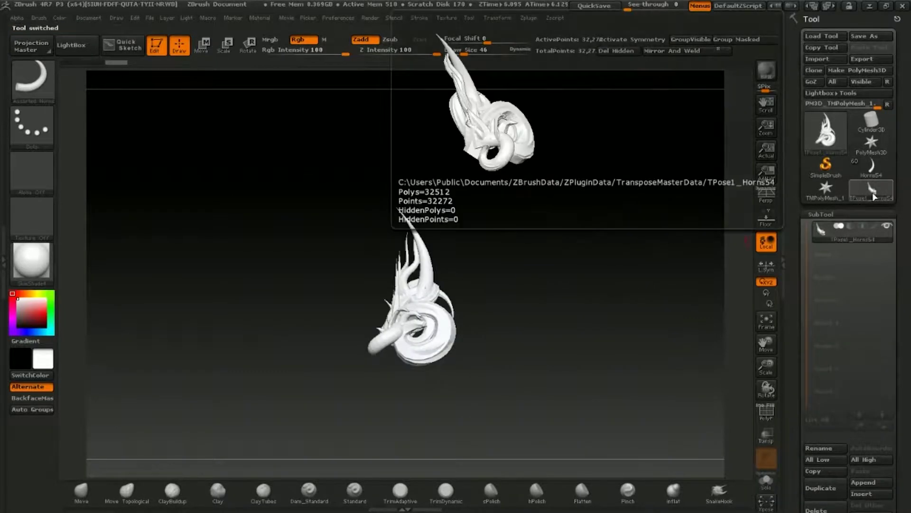
Apply the Unify deformation to the combined horn mesh, then undo and redo it to compare the sizes
{"action": "mouse_move", "coordinate": [696, 267]}
{"action": "left_mouse_down"}
{"action": "mouse_move", "coordinate": [571, 321]}
{"action": "mouse_move", "coordinate": [532, 319]}
{"action": "left_mouse_up"}
{"action": "left_click_drag", "start_coordinate": [798, 411], "coordinate": [803, 234]}
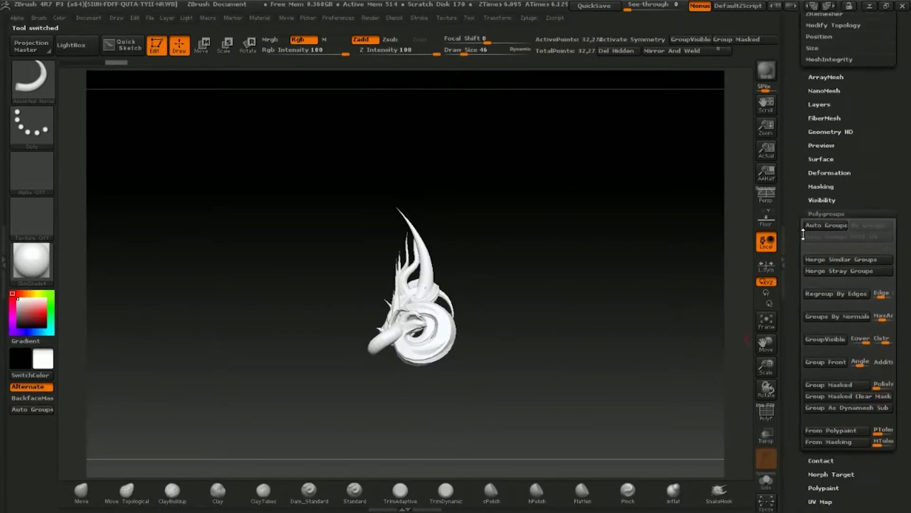
{"action": "left_click", "coordinate": [825, 213]}
{"action": "left_click", "coordinate": [829, 173]}
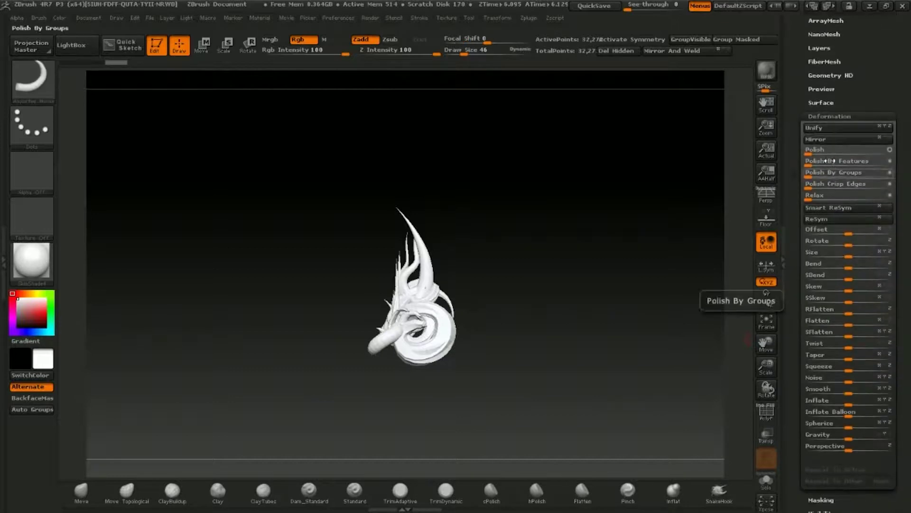
{"action": "left_click", "coordinate": [831, 128]}
{"action": "mouse_move", "coordinate": [551, 323]}
{"action": "left_mouse_down"}
{"action": "mouse_move", "coordinate": [337, 344]}
{"action": "mouse_move", "coordinate": [472, 315]}
{"action": "mouse_move", "coordinate": [596, 313]}
{"action": "mouse_move", "coordinate": [555, 333]}
{"action": "mouse_move", "coordinate": [435, 333]}
{"action": "mouse_move", "coordinate": [536, 328]}
{"action": "left_mouse_up"}
{"action": "left_click_drag", "start_coordinate": [503, 357], "coordinate": [570, 366]}
{"action": "key", "text": "ctrl+z"}
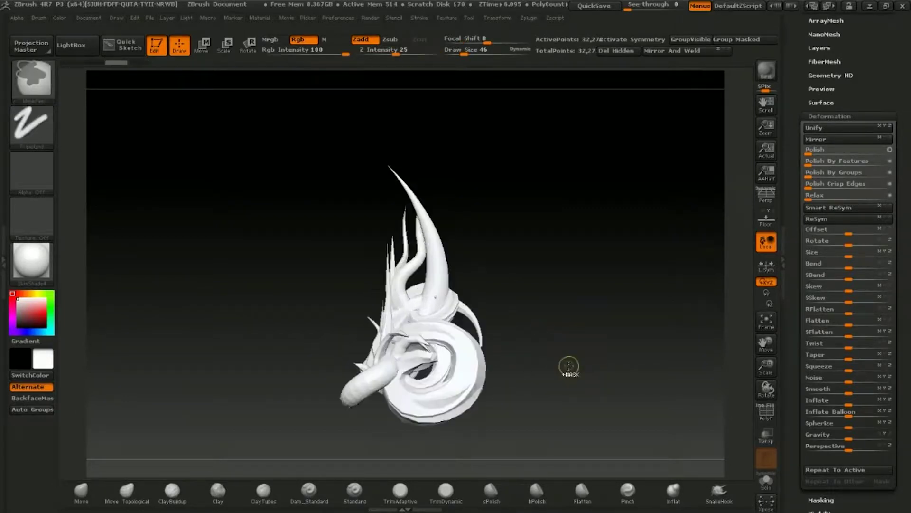
{"action": "key", "text": "ctrl+shift+z"}
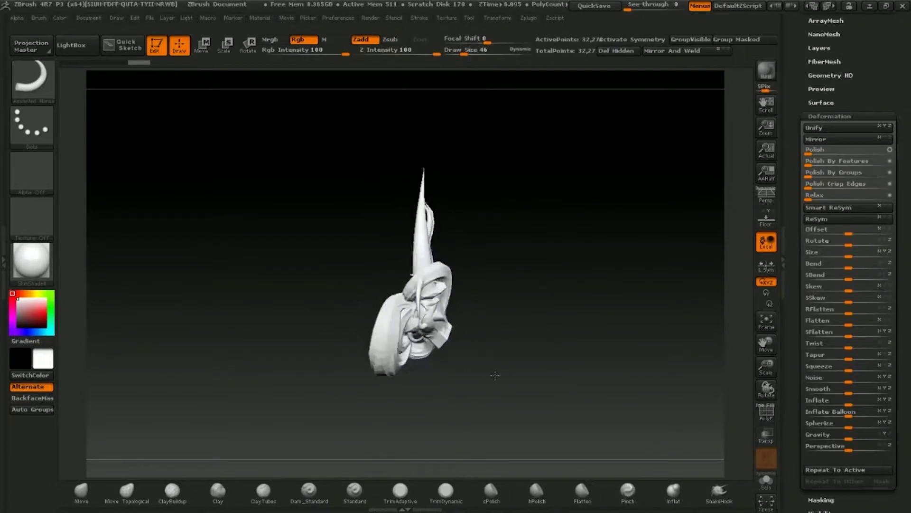
Turn on the polyframe display and examine the polygroups of the combined horn mesh
{"action": "left_click_drag", "start_coordinate": [571, 378], "coordinate": [559, 370]}
{"action": "left_click_drag", "start_coordinate": [799, 84], "coordinate": [807, 274]}
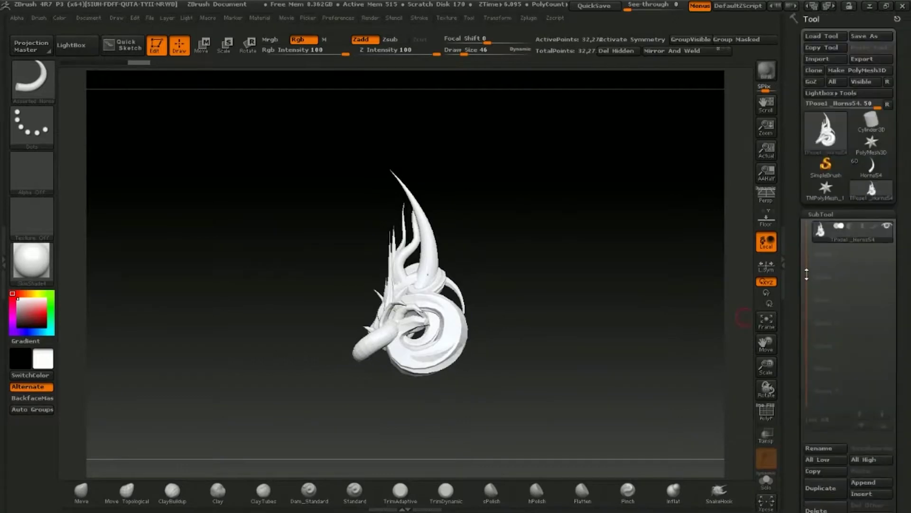
{"action": "left_click_drag", "start_coordinate": [792, 373], "coordinate": [799, 269]}
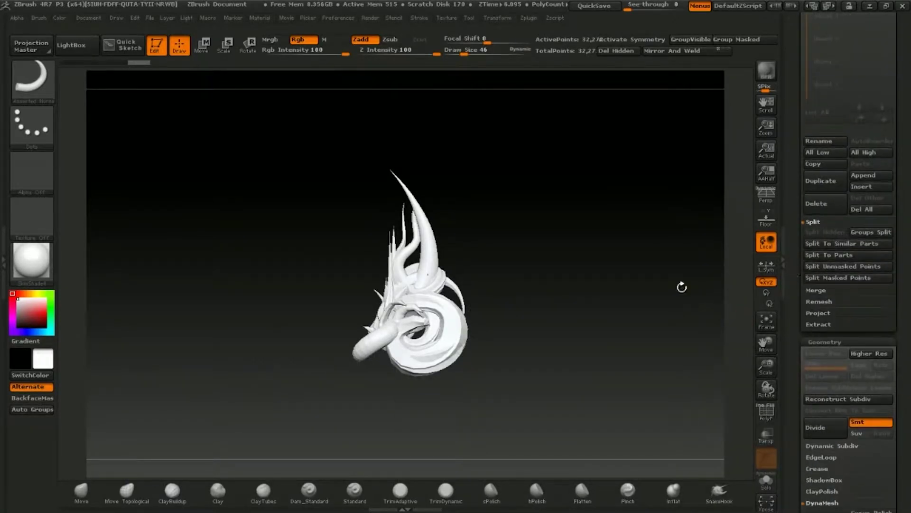
{"action": "mouse_move", "coordinate": [571, 295]}
{"action": "left_mouse_down"}
{"action": "mouse_move", "coordinate": [631, 311]}
{"action": "mouse_move", "coordinate": [629, 304]}
{"action": "mouse_move", "coordinate": [517, 309]}
{"action": "mouse_move", "coordinate": [555, 310]}
{"action": "mouse_move", "coordinate": [574, 328]}
{"action": "mouse_move", "coordinate": [655, 319]}
{"action": "mouse_move", "coordinate": [574, 318]}
{"action": "left_mouse_up"}
{"action": "key", "text": "shift+f"}
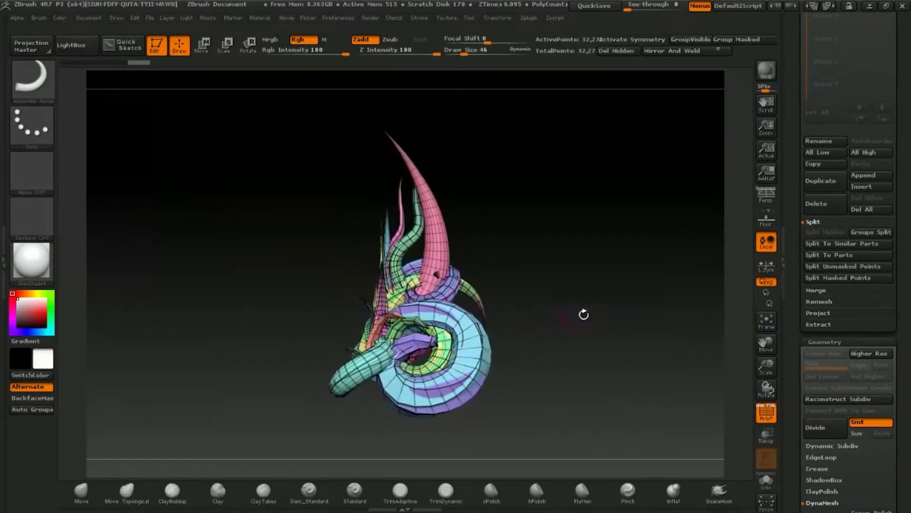
Delete the combined TPose1_Horns54 mesh and return to the original Horns54 tool with its separate subtools
{"action": "mouse_move", "coordinate": [795, 103]}
{"action": "left_mouse_down"}
{"action": "mouse_move", "coordinate": [800, 212]}
{"action": "mouse_move", "coordinate": [804, 186]}
{"action": "left_mouse_up"}
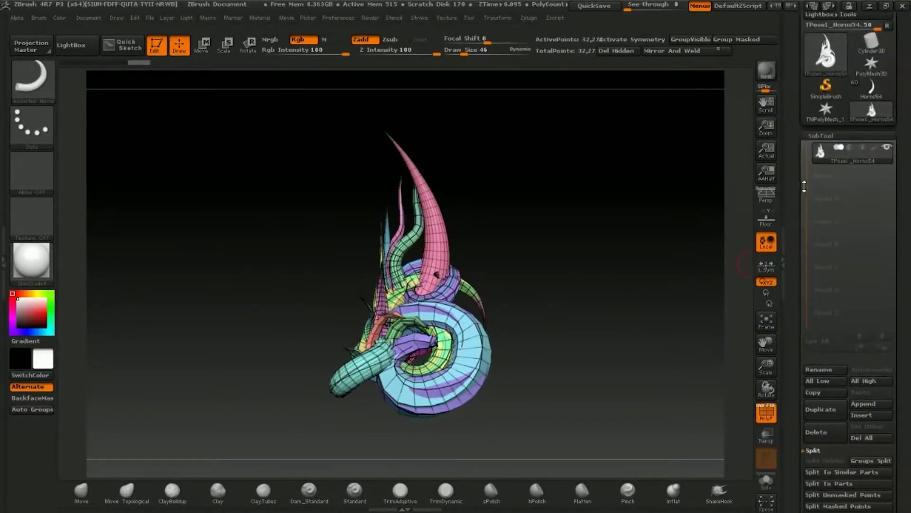
{"action": "left_click_drag", "start_coordinate": [794, 421], "coordinate": [795, 392]}
{"action": "left_click", "coordinate": [816, 409]}
{"action": "left_click", "coordinate": [696, 431]}
{"action": "left_click", "coordinate": [871, 57]}
Apply the Unify deformation to the horn subtools Horns53, Horns52 and Horns55, one at a time
{"action": "mouse_move", "coordinate": [677, 256]}
{"action": "left_mouse_down"}
{"action": "mouse_move", "coordinate": [589, 267]}
{"action": "mouse_move", "coordinate": [673, 258]}
{"action": "left_mouse_up"}
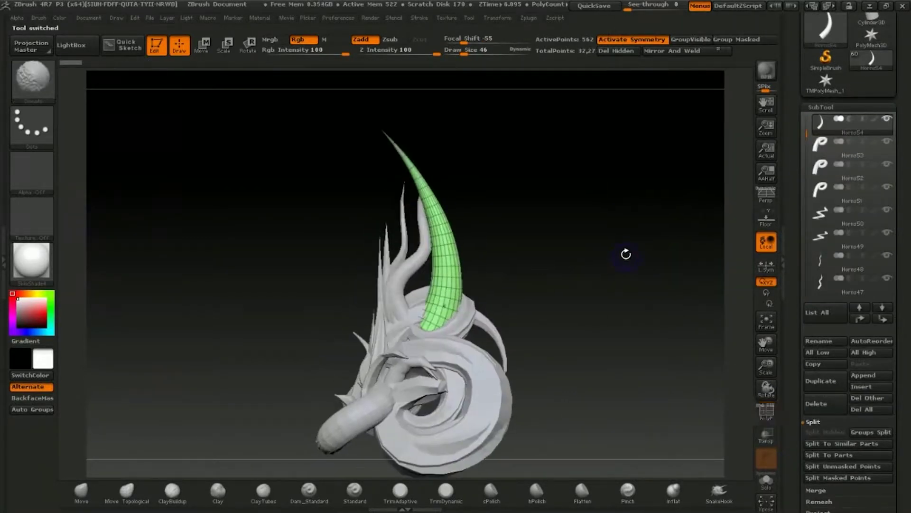
{"action": "scroll", "coordinate": [795, 377], "scroll_direction": "down", "scroll_amount": 15}
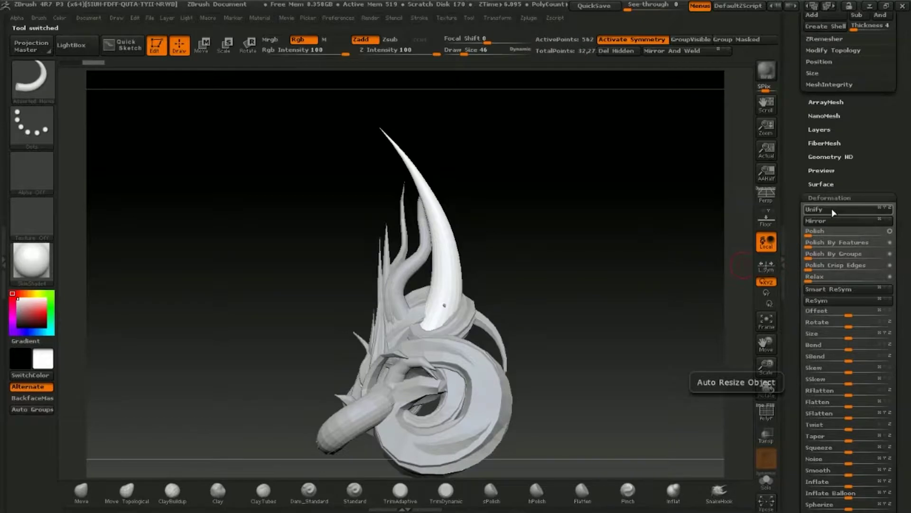
{"action": "left_click", "coordinate": [829, 212]}
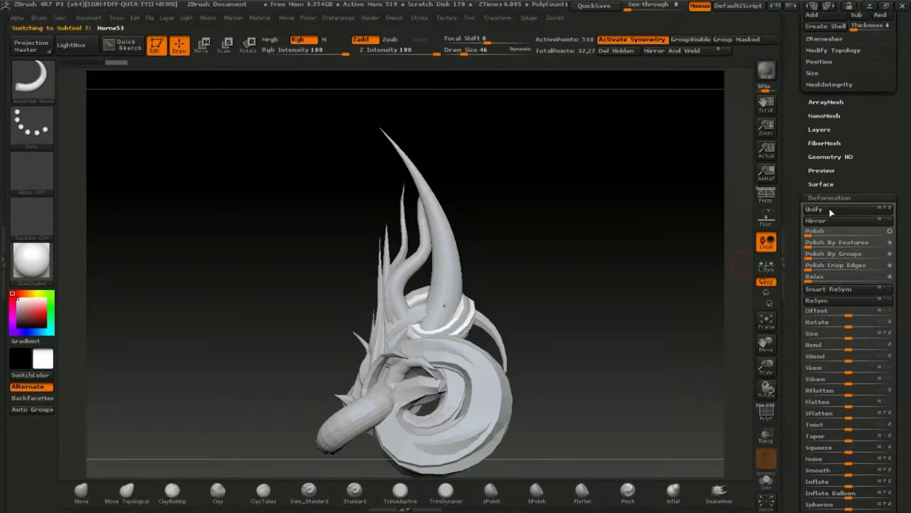
{"action": "left_click", "coordinate": [831, 212]}
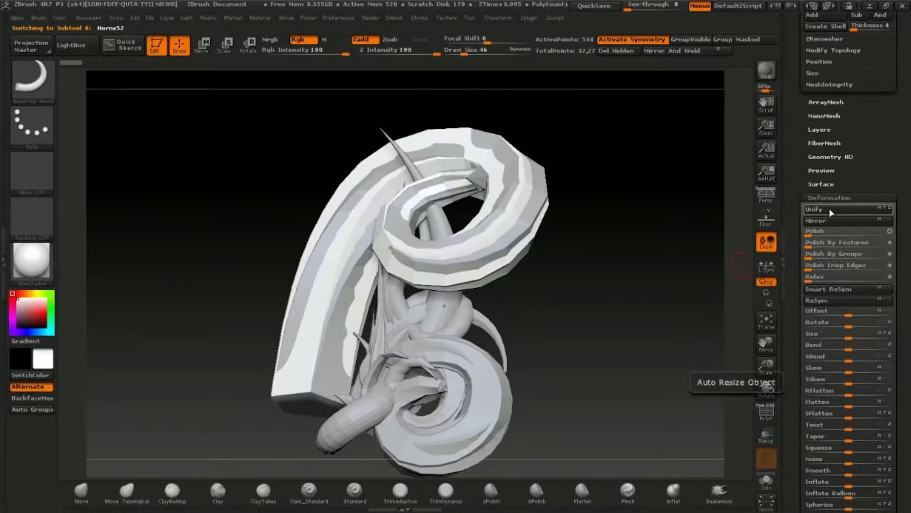
{"action": "key", "text": "Up"}
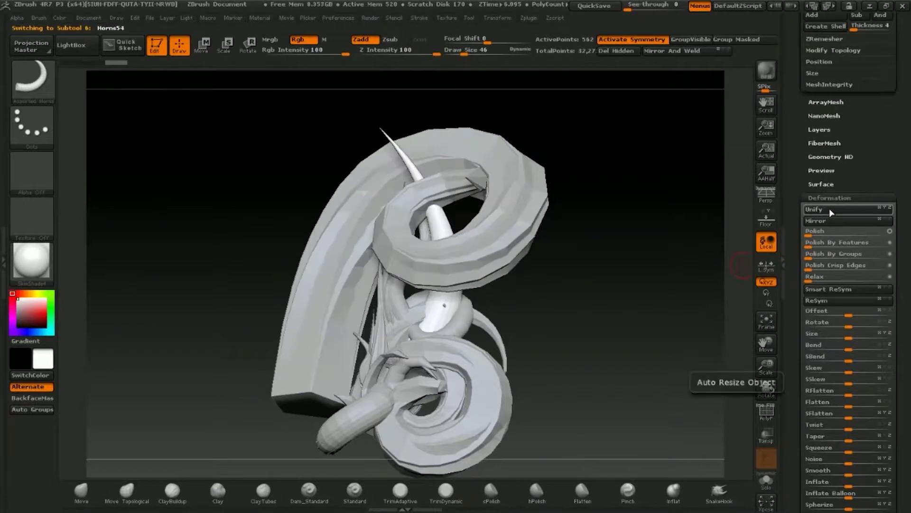
{"action": "left_click", "coordinate": [831, 209]}
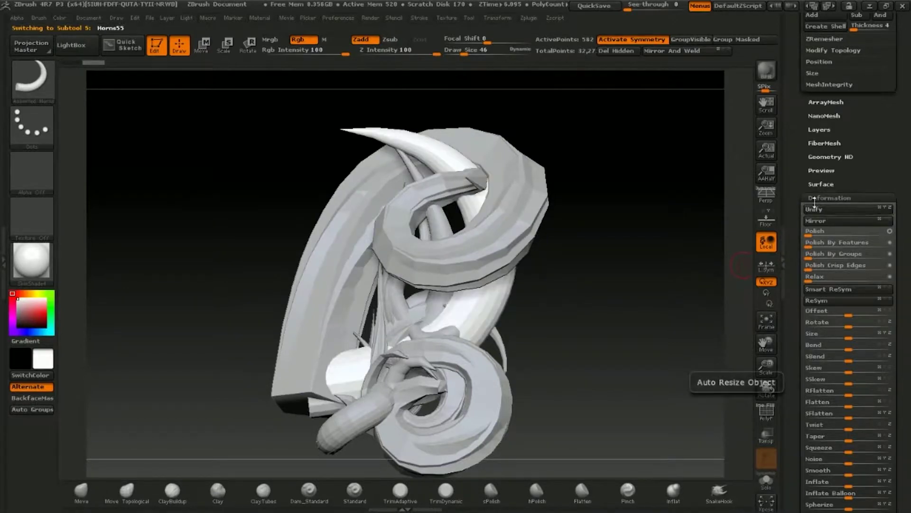
Display the Geometry Size values, compare the horn subtools down to Horns51, and apply Unify to Horns51
{"action": "left_click_drag", "start_coordinate": [800, 177], "coordinate": [793, 223]}
{"action": "left_click", "coordinate": [823, 209]}
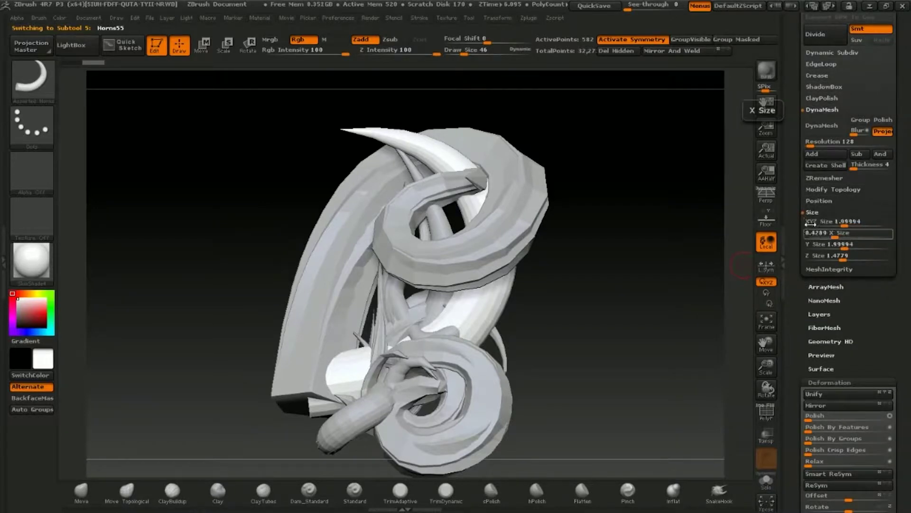
{"action": "key", "text": "alt+Down"}
{"action": "key", "text": "alt+Down"}
{"action": "key", "text": "alt+Down"}
{"action": "key", "text": "alt+Down"}
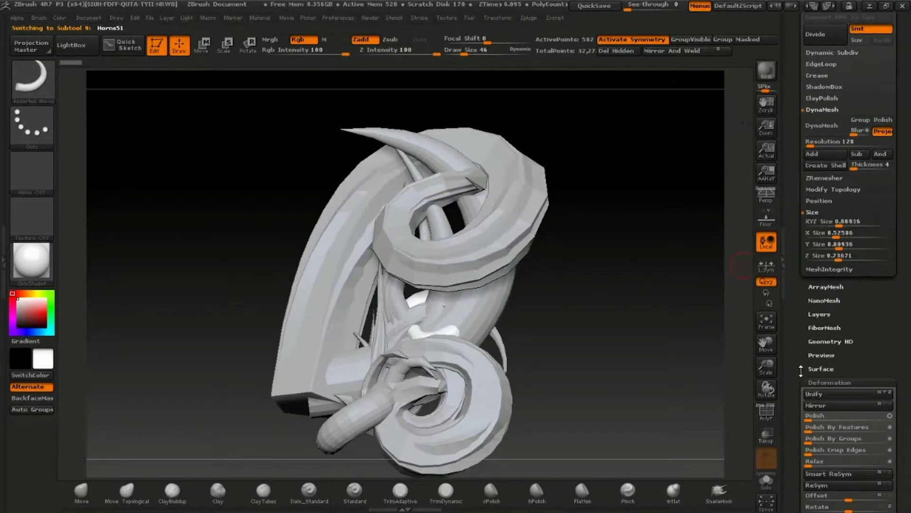
{"action": "left_click_drag", "start_coordinate": [792, 367], "coordinate": [792, 282]}
{"action": "left_click", "coordinate": [826, 308]}
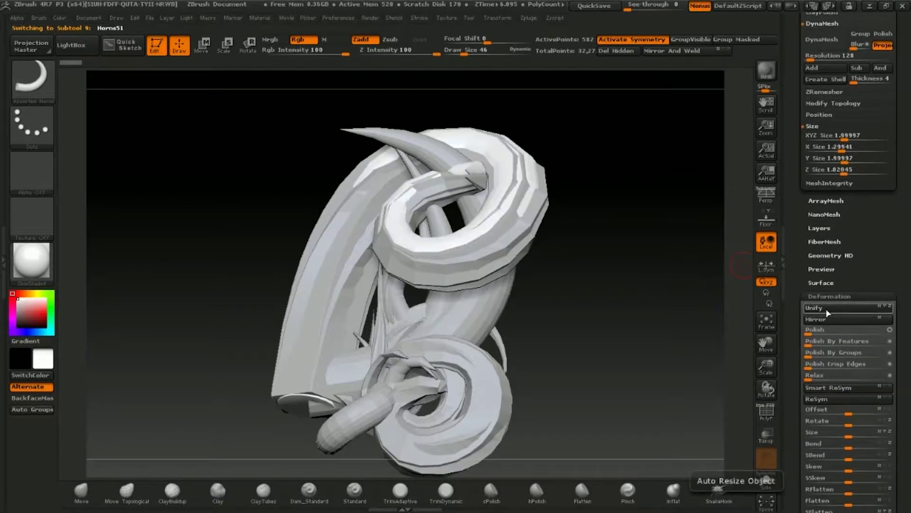
Select the Horns50 subtool and apply the Unify deformation to it
{"action": "key", "text": "alt+Down"}
{"action": "left_click", "coordinate": [830, 306]}
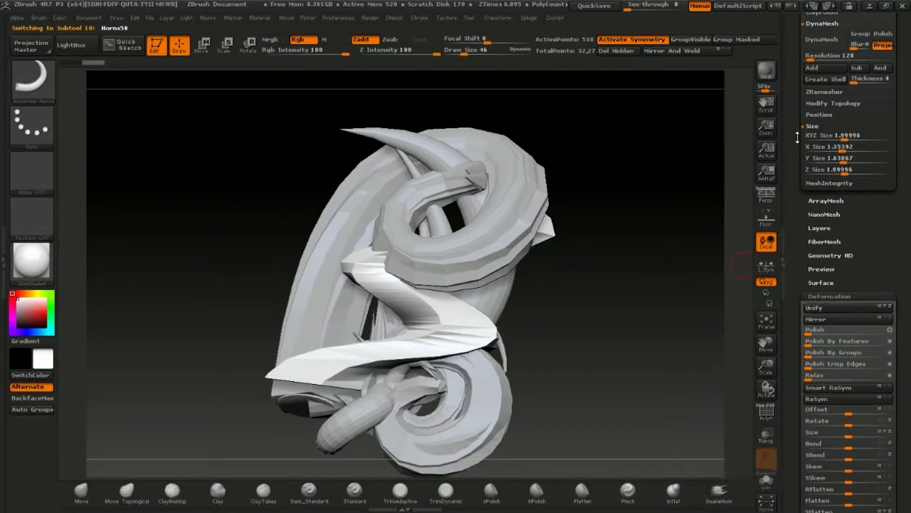
{"action": "mouse_move", "coordinate": [648, 276]}
{"action": "left_mouse_down"}
{"action": "mouse_move", "coordinate": [716, 282]}
{"action": "mouse_move", "coordinate": [575, 271]}
{"action": "mouse_move", "coordinate": [649, 275]}
{"action": "left_mouse_up"}
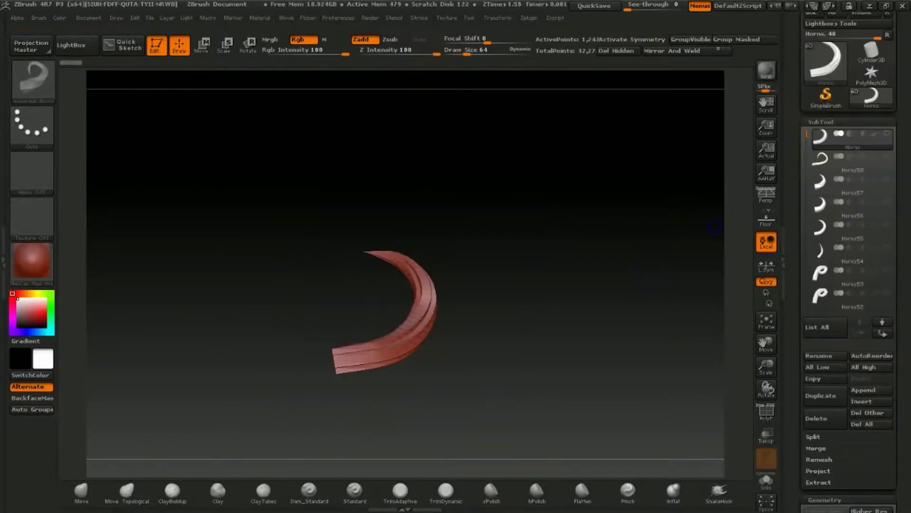
Try to create a new InsertMesh brush from the active Horns subtool, choosing a new brush instead of appending
{"action": "left_click_drag", "start_coordinate": [474, 230], "coordinate": [614, 226]}
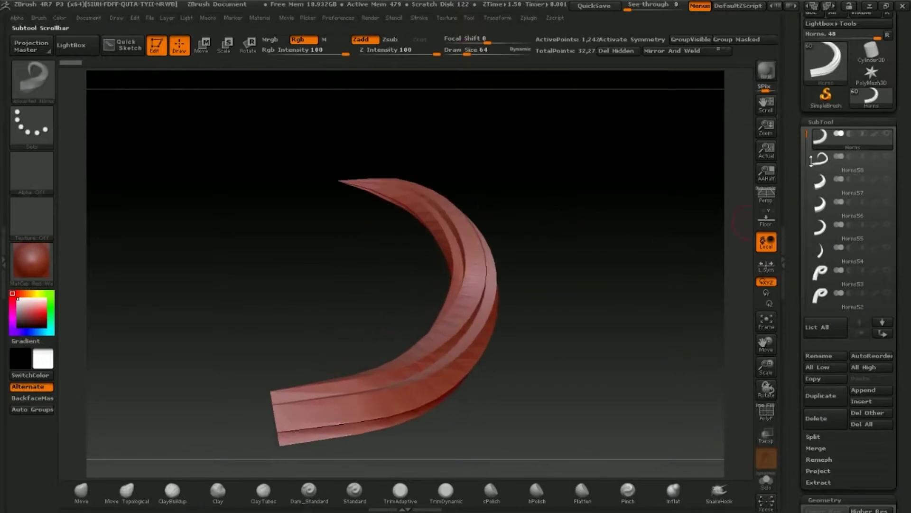
{"action": "left_click_drag", "start_coordinate": [804, 132], "coordinate": [794, 112]}
{"action": "left_click_drag", "start_coordinate": [503, 174], "coordinate": [576, 182]}
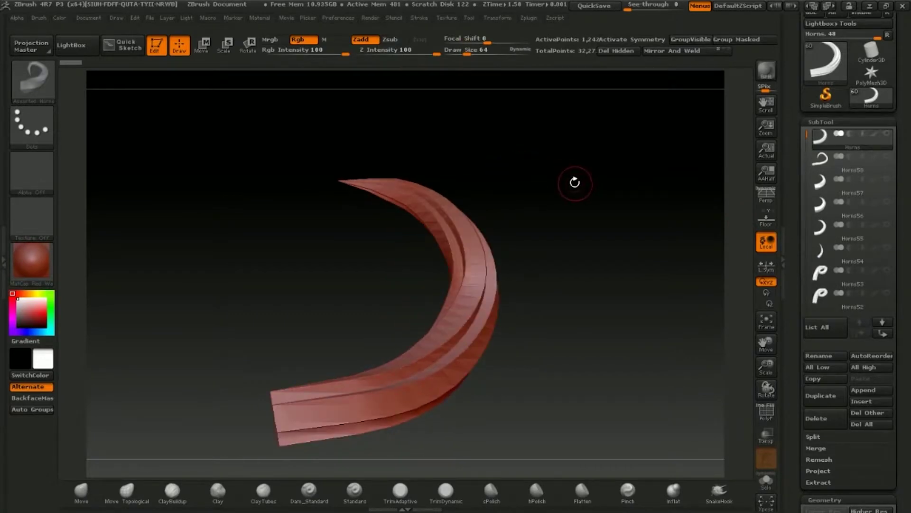
{"action": "key", "text": "f"}
{"action": "key", "text": "b"}
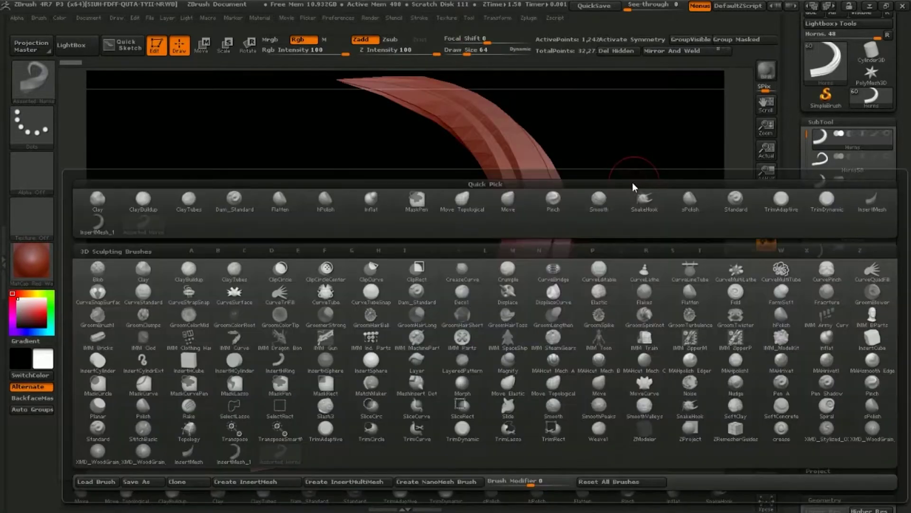
{"action": "left_click", "coordinate": [255, 483]}
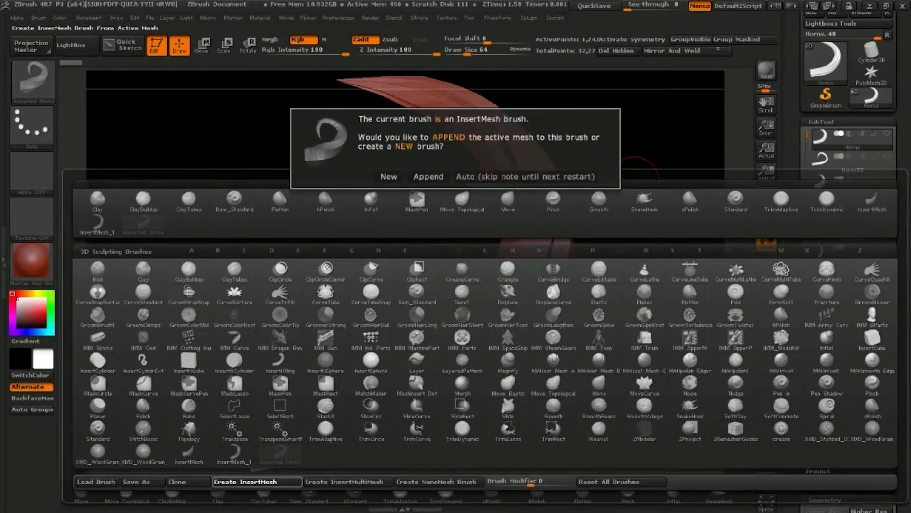
{"action": "left_click", "coordinate": [389, 177]}
Try to create an InsertMultiMesh brush from all the horn subtools
{"action": "key", "text": "b"}
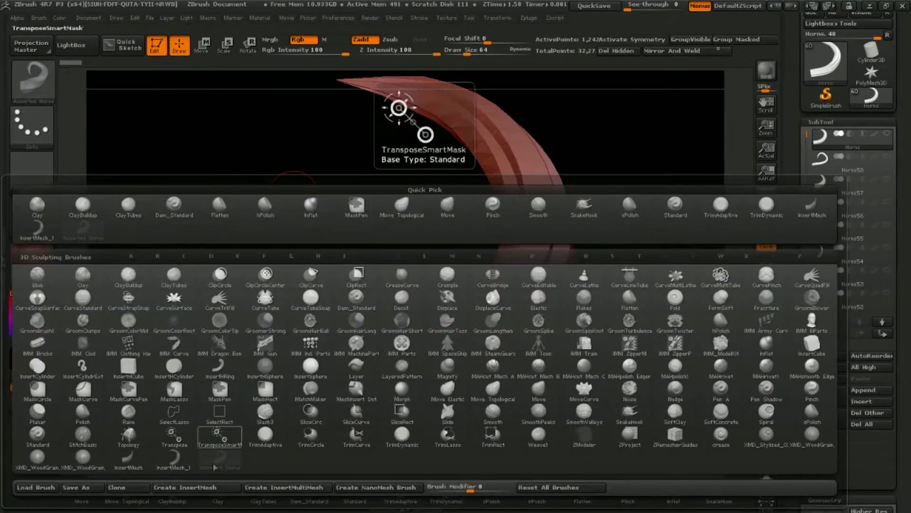
{"action": "left_click", "coordinate": [285, 488]}
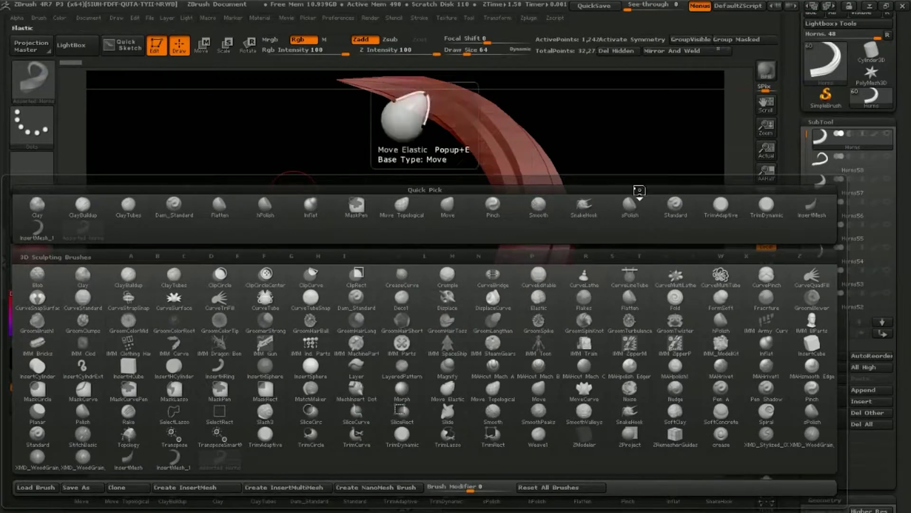
{"action": "mouse_move", "coordinate": [807, 142]}
{"action": "left_mouse_down"}
{"action": "mouse_move", "coordinate": [811, 307]}
{"action": "mouse_move", "coordinate": [809, 138]}
{"action": "left_mouse_up"}
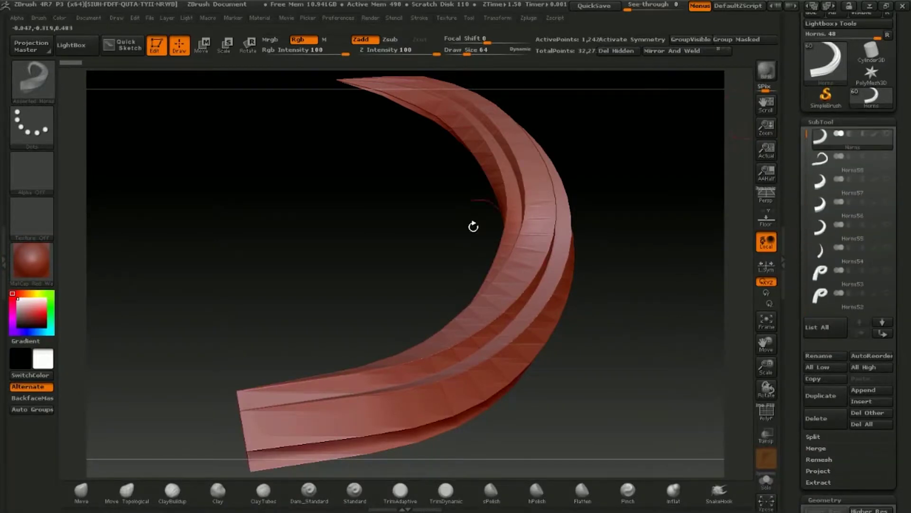
Choose the Horns55 mesh in the Assorted Horns brush, try inserting it on the active horn, and undo the insertion
{"action": "key", "text": "m"}
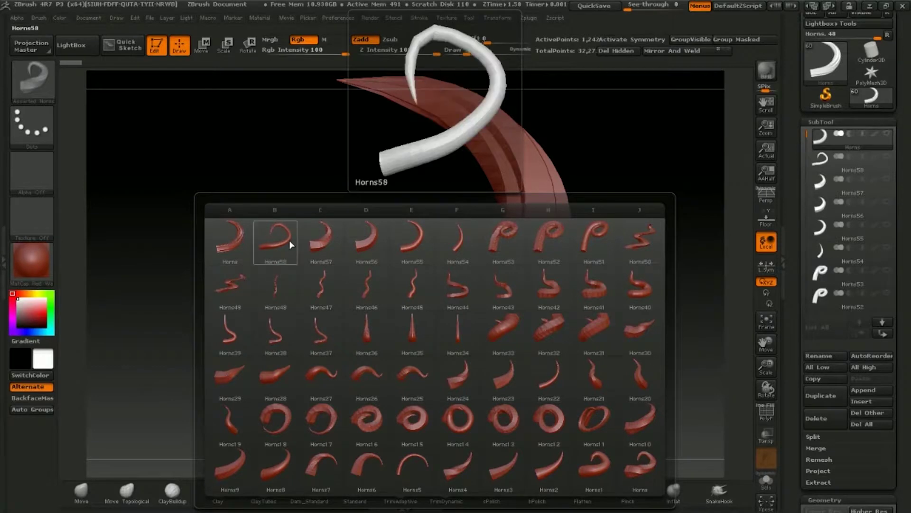
{"action": "left_click", "coordinate": [394, 243]}
{"action": "left_click_drag", "start_coordinate": [523, 172], "coordinate": [657, 277]}
{"action": "mouse_move", "coordinate": [661, 309]}
{"action": "left_mouse_down"}
{"action": "mouse_move", "coordinate": [636, 312]}
{"action": "mouse_move", "coordinate": [672, 305]}
{"action": "mouse_move", "coordinate": [593, 268]}
{"action": "mouse_move", "coordinate": [593, 294]}
{"action": "left_mouse_up"}
{"action": "key", "text": "ctrl+z"}
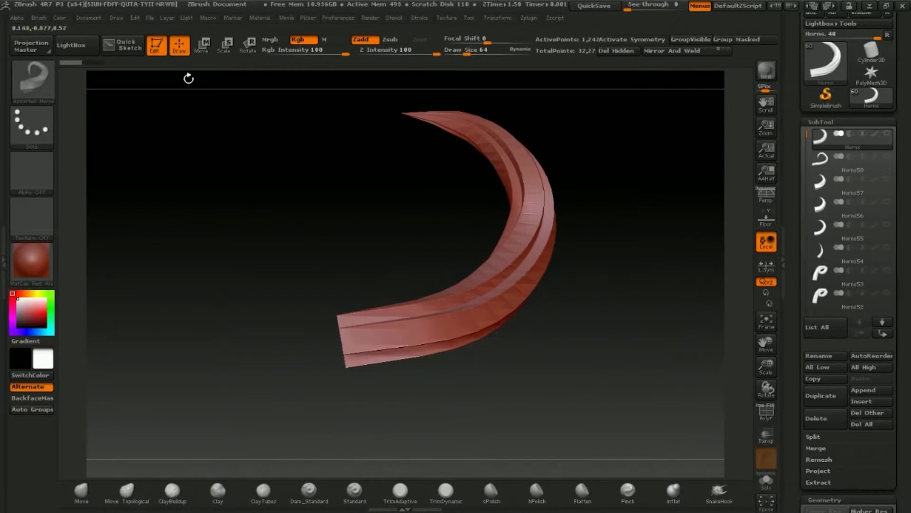
Open the brush credit editor for the Assorted Horns brush, check its text and web link fields, and accept them
{"action": "left_click", "coordinate": [40, 19]}
{"action": "scroll", "coordinate": [55, 354], "scroll_direction": "down", "scroll_amount": 5}
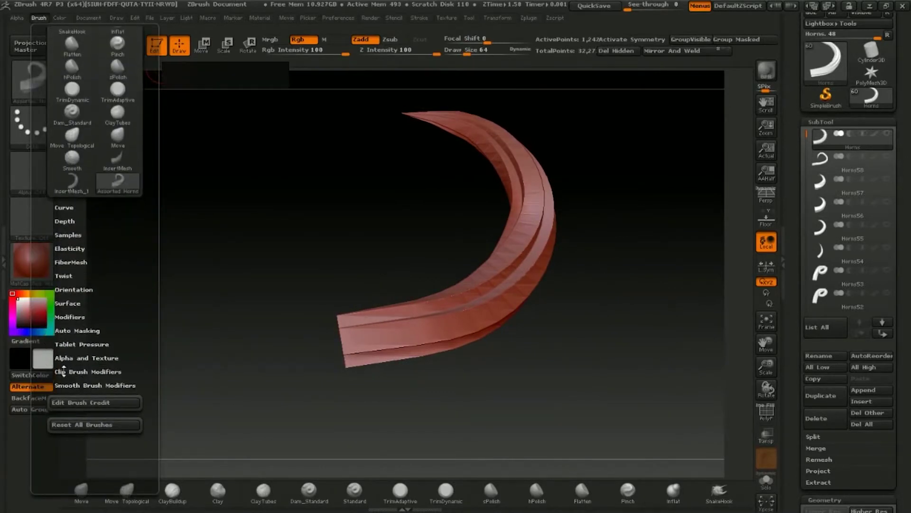
{"action": "left_click", "coordinate": [86, 401]}
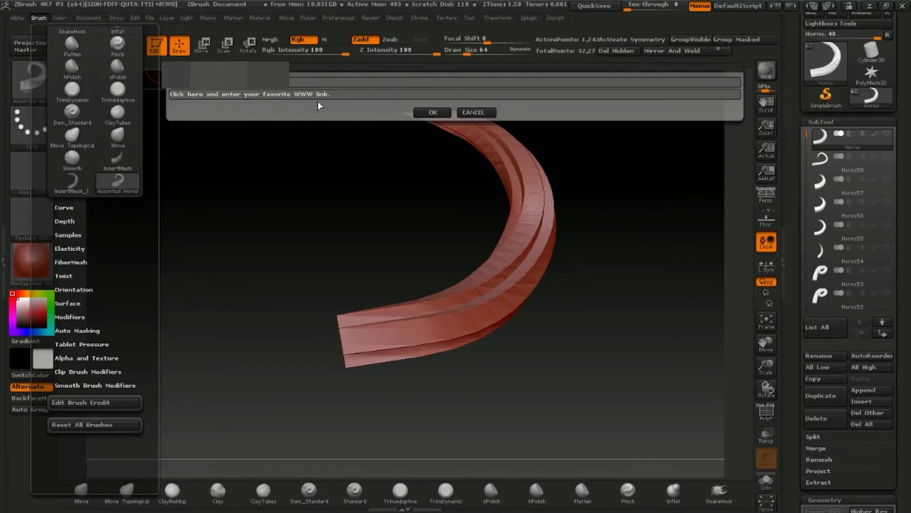
{"action": "left_click", "coordinate": [432, 114]}
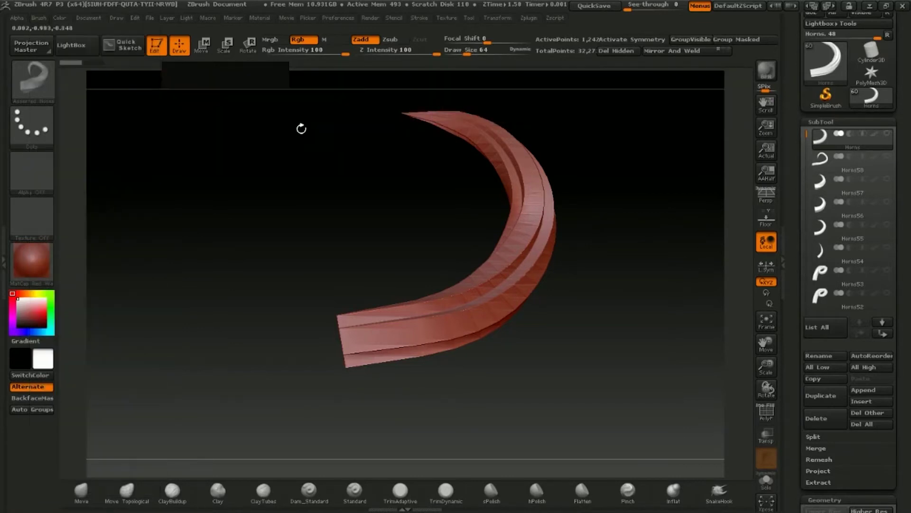
{"action": "left_click", "coordinate": [38, 18]}
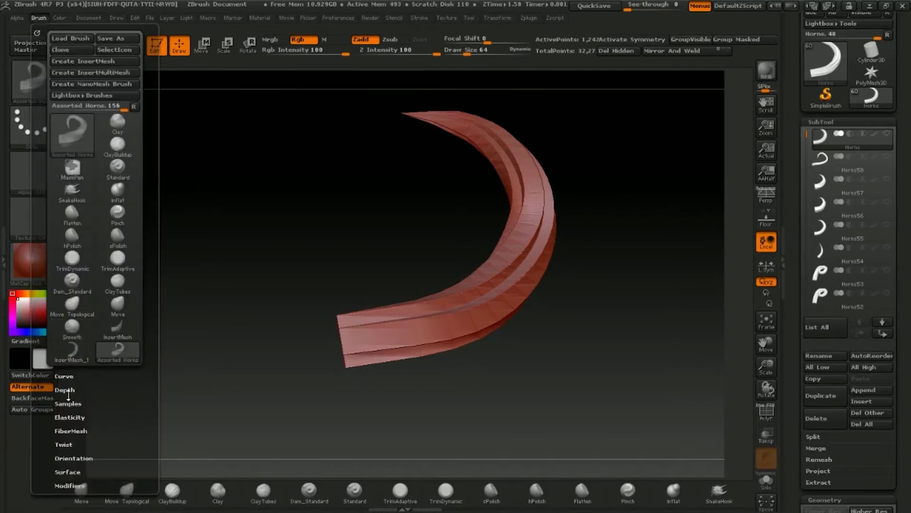
{"action": "left_click_drag", "start_coordinate": [42, 405], "coordinate": [44, 359]}
{"action": "mouse_move", "coordinate": [411, 181]}
{"action": "left_mouse_down"}
{"action": "mouse_move", "coordinate": [423, 220]}
{"action": "mouse_move", "coordinate": [404, 188]}
{"action": "mouse_move", "coordinate": [372, 165]}
{"action": "mouse_move", "coordinate": [429, 145]}
{"action": "mouse_move", "coordinate": [502, 144]}
{"action": "mouse_move", "coordinate": [383, 173]}
{"action": "mouse_move", "coordinate": [425, 208]}
{"action": "mouse_move", "coordinate": [332, 234]}
{"action": "mouse_move", "coordinate": [339, 271]}
{"action": "mouse_move", "coordinate": [500, 281]}
{"action": "mouse_move", "coordinate": [383, 269]}
{"action": "mouse_move", "coordinate": [679, 241]}
{"action": "left_mouse_up"}
{"action": "left_click_drag", "start_coordinate": [611, 274], "coordinate": [636, 307]}
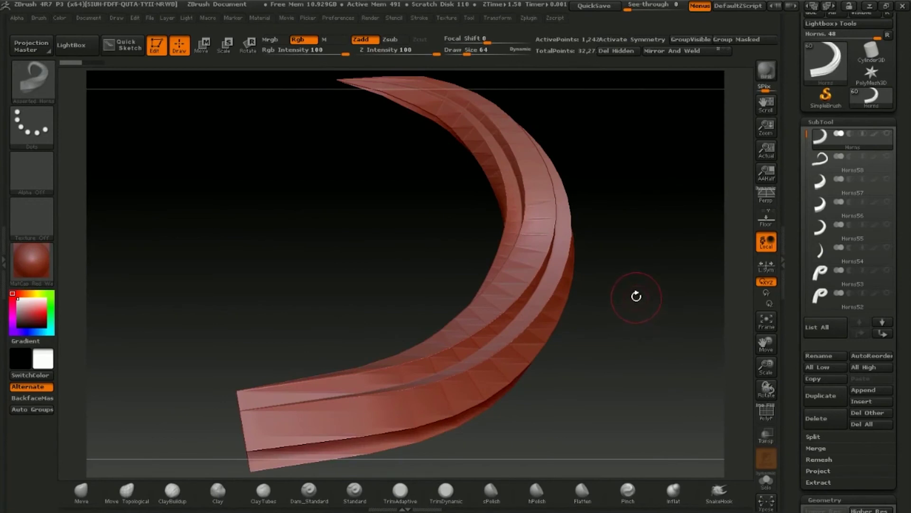